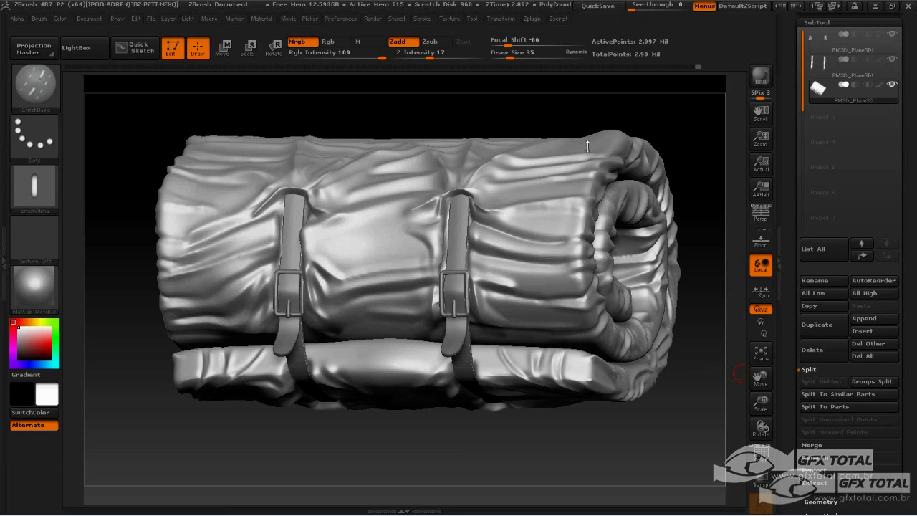
Orbit the bedroll from several angles, confirm StitchBasic, and zoom in on the centre-strap fold.
{"action": "left_click_drag", "start_coordinate": [670, 129], "coordinate": [621, 216]}
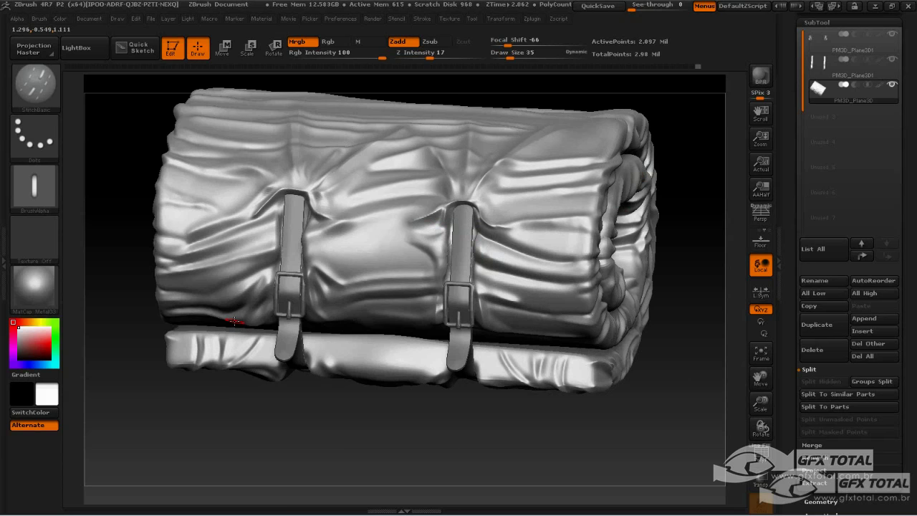
{"action": "mouse_move", "coordinate": [480, 379]}
{"action": "left_mouse_down"}
{"action": "mouse_move", "coordinate": [376, 423]}
{"action": "mouse_move", "coordinate": [422, 348]}
{"action": "left_mouse_up"}
{"action": "mouse_move", "coordinate": [553, 432]}
{"action": "left_mouse_down"}
{"action": "mouse_move", "coordinate": [528, 446]}
{"action": "mouse_move", "coordinate": [492, 434]}
{"action": "left_mouse_up"}
{"action": "left_click", "coordinate": [34, 83]}
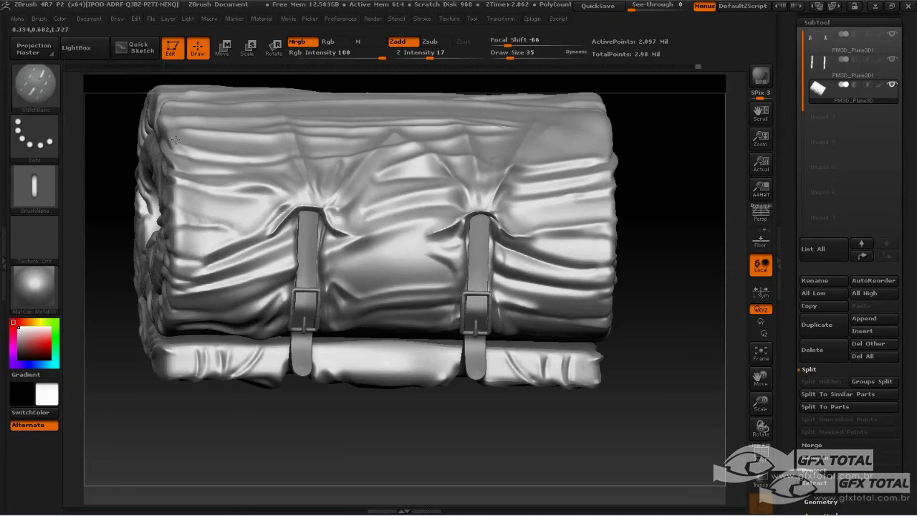
{"action": "mouse_move", "coordinate": [651, 233]}
{"action": "left_mouse_down", "text": "alt"}
{"action": "mouse_move", "coordinate": [705, 250]}
{"action": "mouse_move", "coordinate": [286, 322]}
{"action": "left_mouse_up", "text": "alt"}
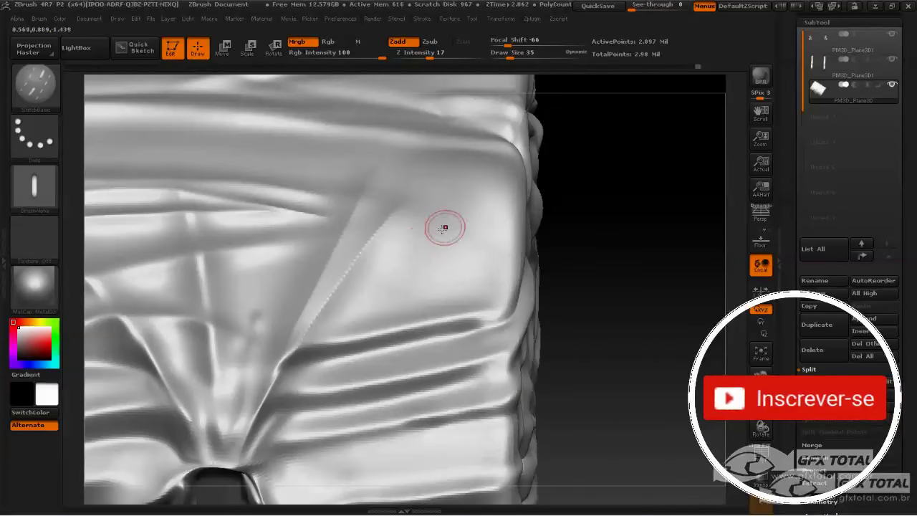
Draw a trial StitchBasic line up the fold, then undo it with Ctrl+Z.
{"action": "left_click_drag", "start_coordinate": [349, 252], "coordinate": [398, 213], "text": "shift"}
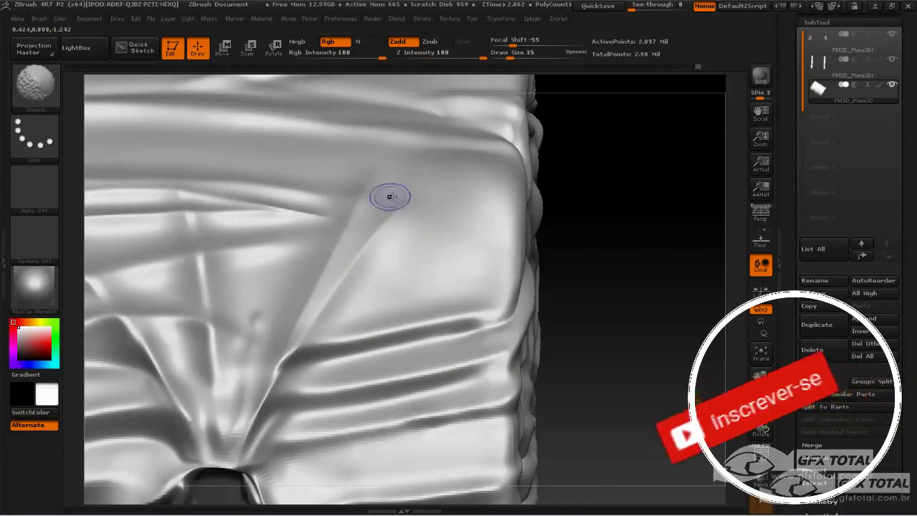
{"action": "mouse_move", "coordinate": [392, 297]}
{"action": "left_mouse_down"}
{"action": "mouse_move", "coordinate": [460, 186]}
{"action": "mouse_move", "coordinate": [449, 147]}
{"action": "left_mouse_up"}
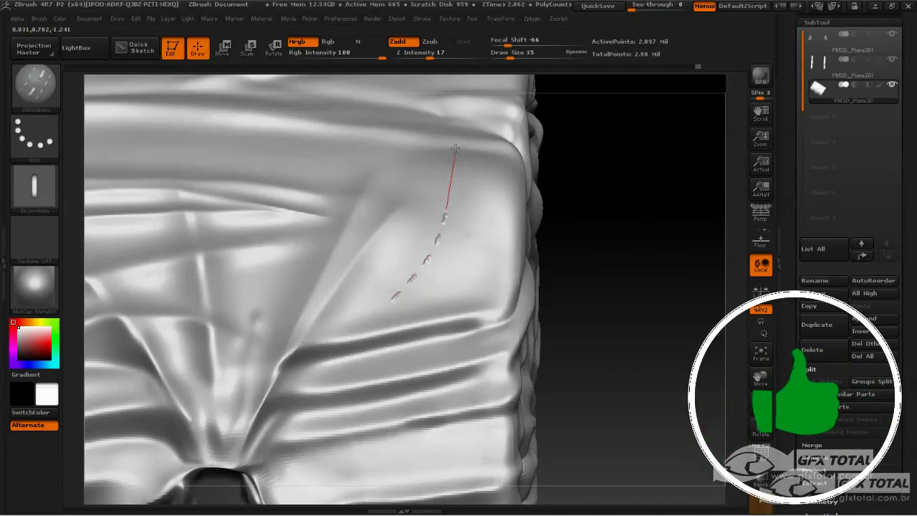
{"action": "left_click_drag", "start_coordinate": [614, 205], "coordinate": [458, 254]}
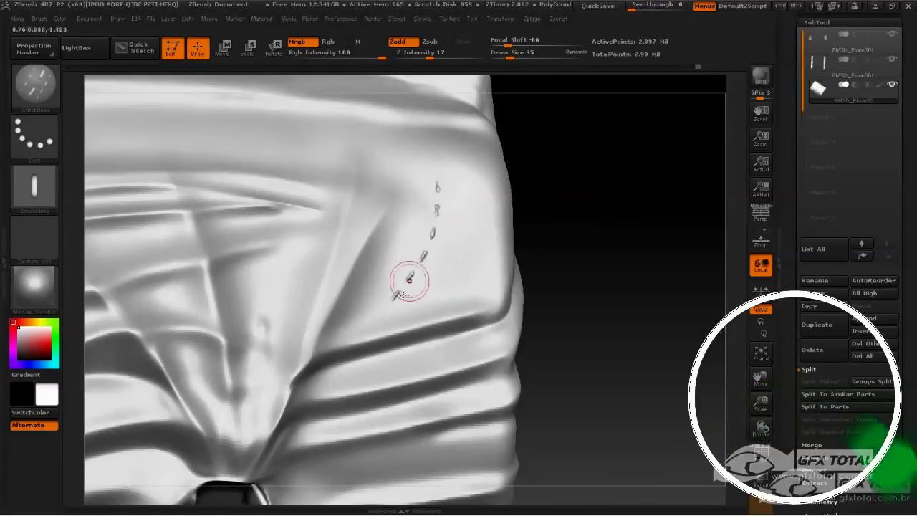
{"action": "key", "text": "ctrl+z"}
{"action": "key", "text": "ctrl+z"}
Scroll the Tool palette to the Geometry subpalette showing subdivision level 6.
{"action": "scroll", "coordinate": [845, 351], "scroll_direction": "down", "scroll_amount": 3}
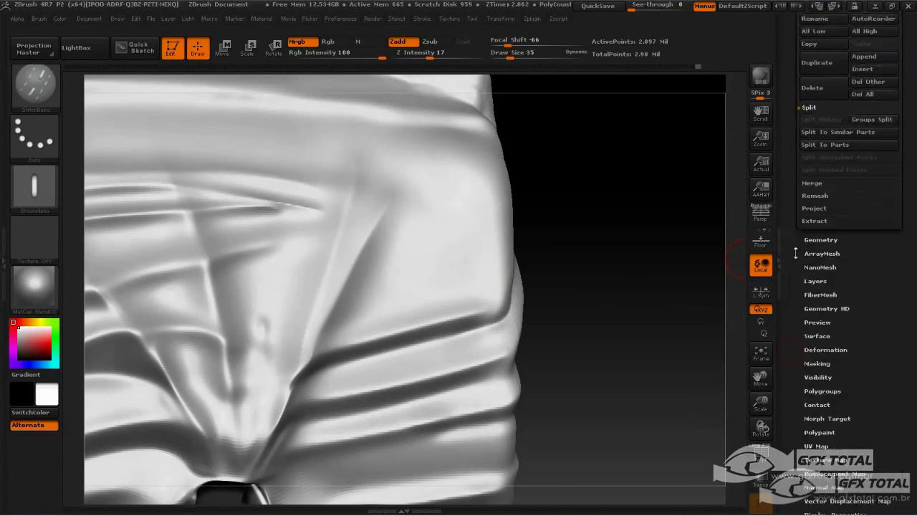
{"action": "scroll", "coordinate": [853, 358], "scroll_direction": "down", "scroll_amount": 2}
{"action": "scroll", "coordinate": [856, 365], "scroll_direction": "down", "scroll_amount": 2}
{"action": "scroll", "coordinate": [858, 366], "scroll_direction": "down", "scroll_amount": 3}
{"action": "scroll", "coordinate": [858, 367], "scroll_direction": "up", "scroll_amount": 3}
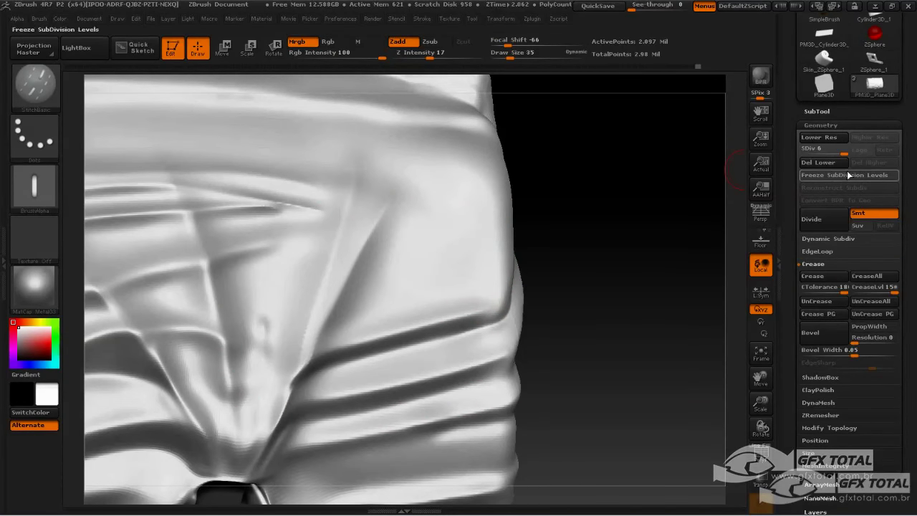
Divide the bedroll to level 7 (about 8.39 million polys), stitch the fold, and view it whole.
{"action": "left_click", "coordinate": [823, 220]}
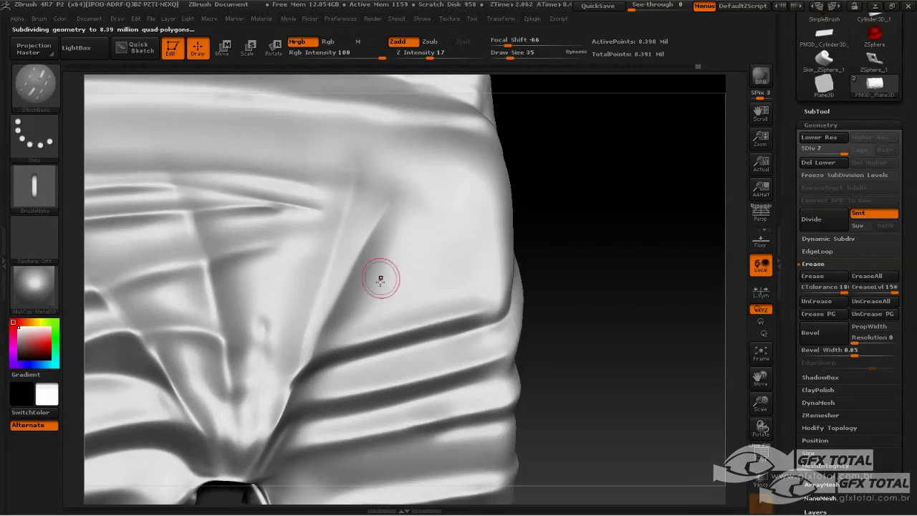
{"action": "left_click_drag", "start_coordinate": [384, 292], "coordinate": [414, 256]}
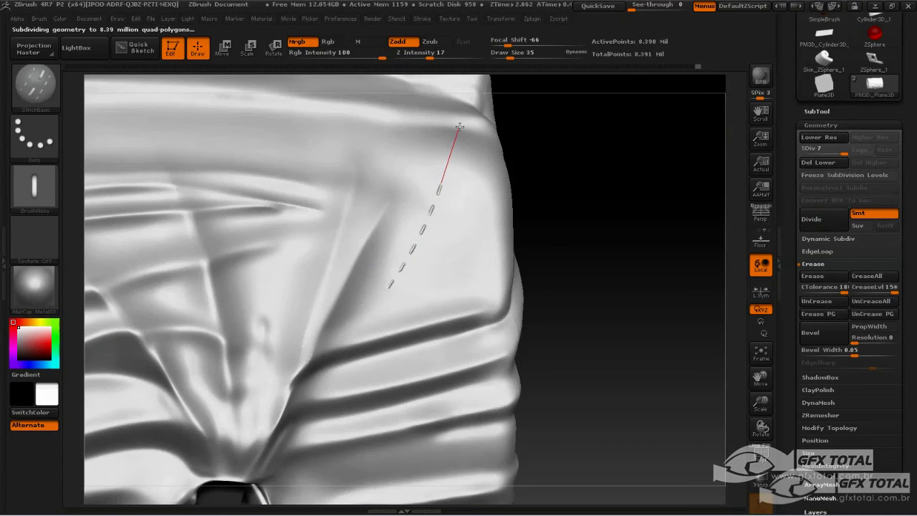
{"action": "left_click_drag", "start_coordinate": [459, 127], "coordinate": [457, 246]}
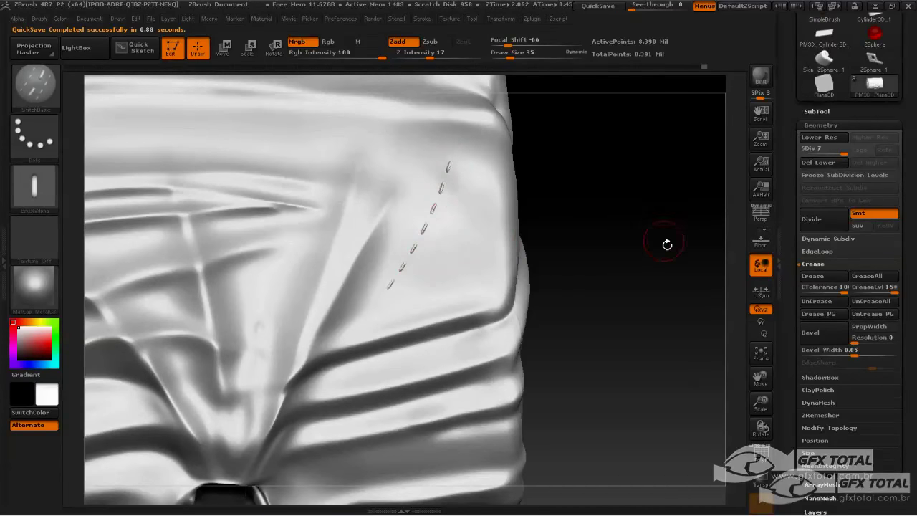
{"action": "key", "text": "shift"}
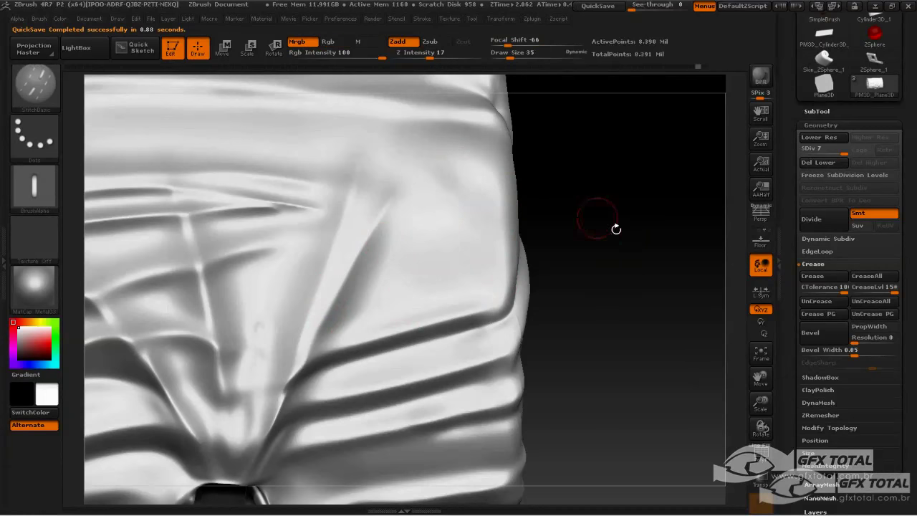
{"action": "mouse_move", "coordinate": [614, 227]}
{"action": "left_mouse_down"}
{"action": "mouse_move", "coordinate": [590, 316]}
{"action": "mouse_move", "coordinate": [677, 241]}
{"action": "mouse_move", "coordinate": [688, 301]}
{"action": "mouse_move", "coordinate": [647, 440]}
{"action": "left_mouse_up"}
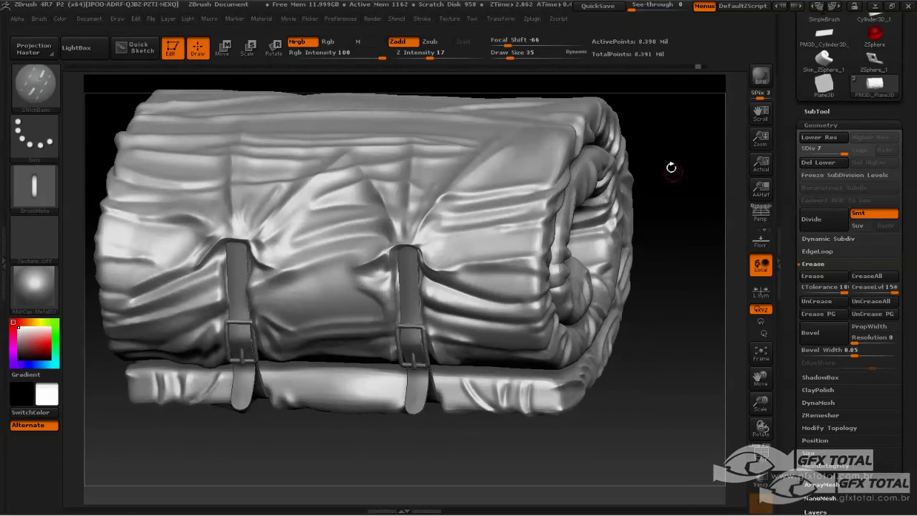
{"action": "mouse_move", "coordinate": [680, 159]}
{"action": "left_mouse_down"}
{"action": "mouse_move", "coordinate": [693, 172]}
{"action": "mouse_move", "coordinate": [687, 198]}
{"action": "mouse_move", "coordinate": [591, 230]}
{"action": "left_mouse_up"}
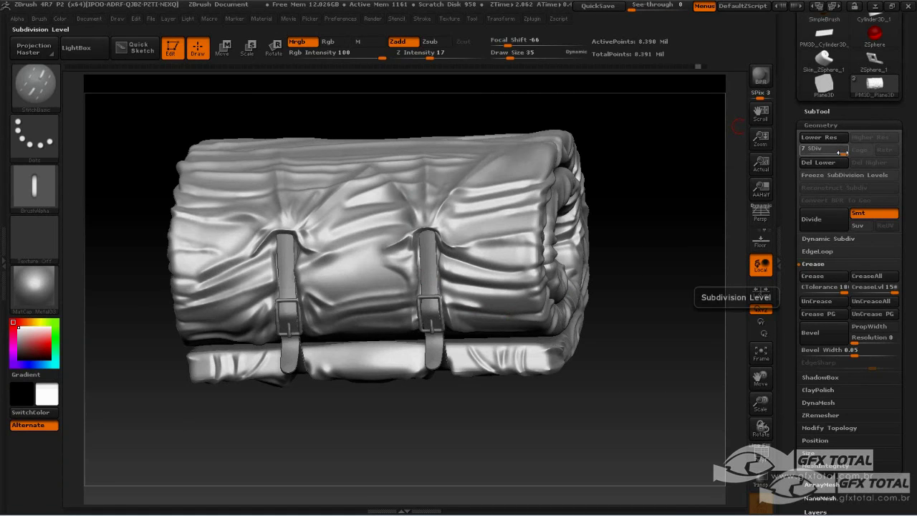
Drop the bedroll to SDiv 1 (2,050 points), turn on PolyF, and orbit to its rolled end.
{"action": "left_click_drag", "start_coordinate": [841, 151], "coordinate": [811, 151]}
{"action": "mouse_move", "coordinate": [685, 219]}
{"action": "left_mouse_down"}
{"action": "mouse_move", "coordinate": [675, 250]}
{"action": "mouse_move", "coordinate": [694, 360]}
{"action": "left_mouse_up"}
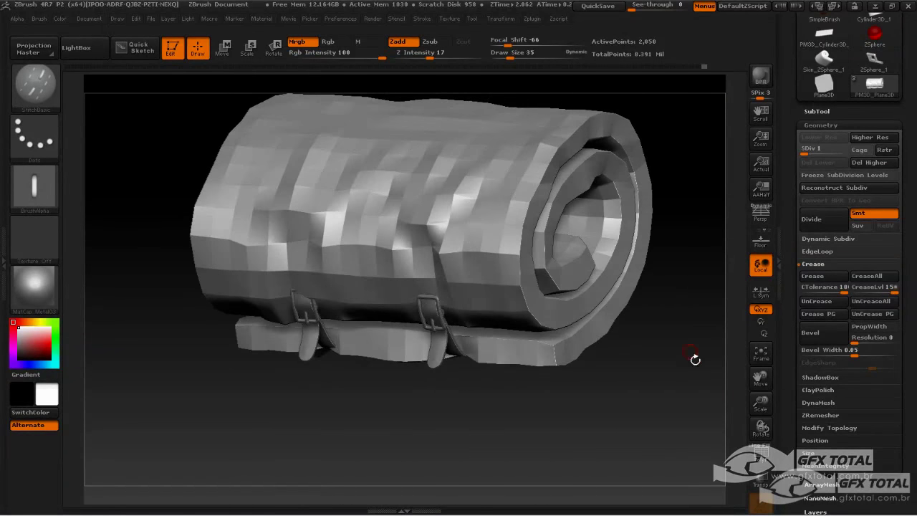
{"action": "left_click", "coordinate": [761, 455]}
{"action": "left_click_drag", "start_coordinate": [651, 389], "coordinate": [480, 288]}
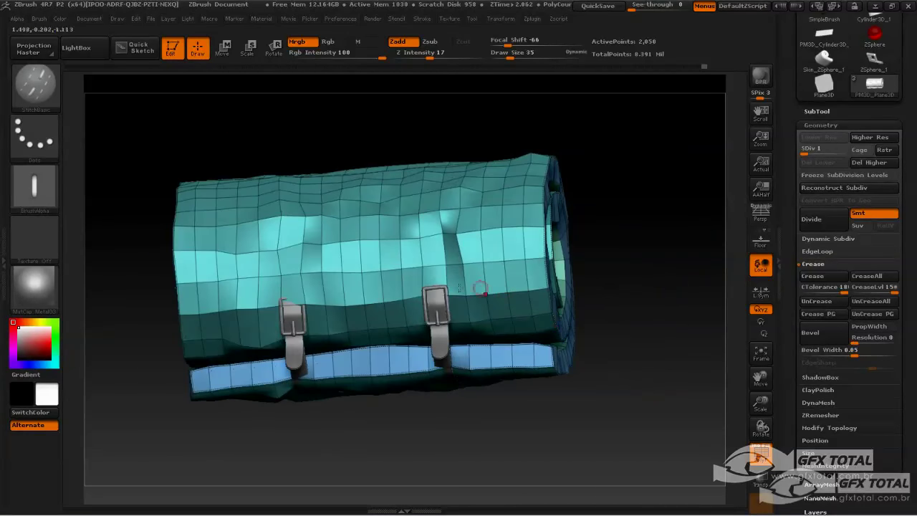
{"action": "mouse_move", "coordinate": [595, 250]}
{"action": "left_mouse_down"}
{"action": "mouse_move", "coordinate": [676, 225]}
{"action": "mouse_move", "coordinate": [643, 291]}
{"action": "left_mouse_up"}
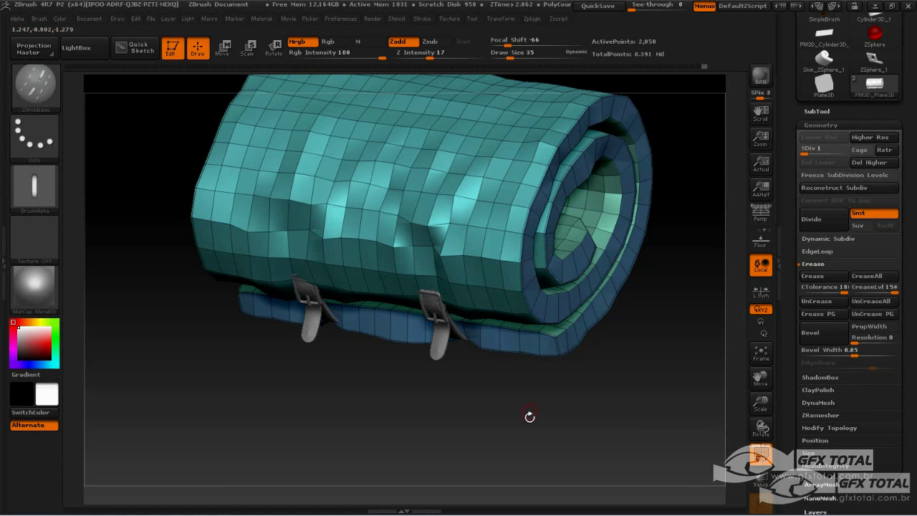
Toggle the blue polygroup's visibility with Ctrl+Shift clicks while orbiting around the roll.
{"action": "mouse_move", "coordinate": [529, 416]}
{"action": "left_mouse_down"}
{"action": "mouse_move", "coordinate": [508, 405]}
{"action": "mouse_move", "coordinate": [513, 428]}
{"action": "left_mouse_up"}
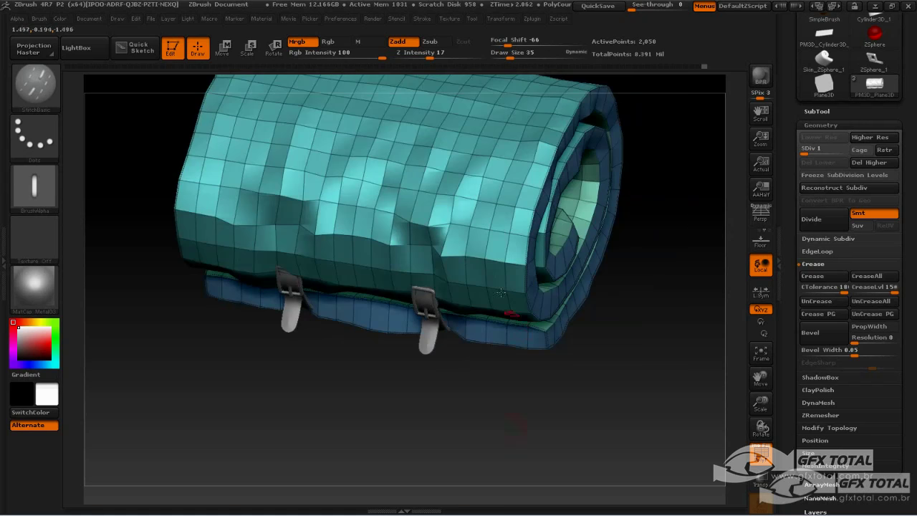
{"action": "left_click", "coordinate": [481, 205], "text": "ctrl+shift"}
{"action": "mouse_move", "coordinate": [545, 387]}
{"action": "left_mouse_down"}
{"action": "mouse_move", "coordinate": [569, 413]}
{"action": "mouse_move", "coordinate": [514, 404]}
{"action": "mouse_move", "coordinate": [496, 284]}
{"action": "mouse_move", "coordinate": [606, 435]}
{"action": "mouse_move", "coordinate": [584, 358]}
{"action": "left_mouse_up"}
{"action": "left_click", "coordinate": [589, 422], "text": "ctrl+shift"}
{"action": "left_click", "coordinate": [608, 223], "text": "ctrl+shift"}
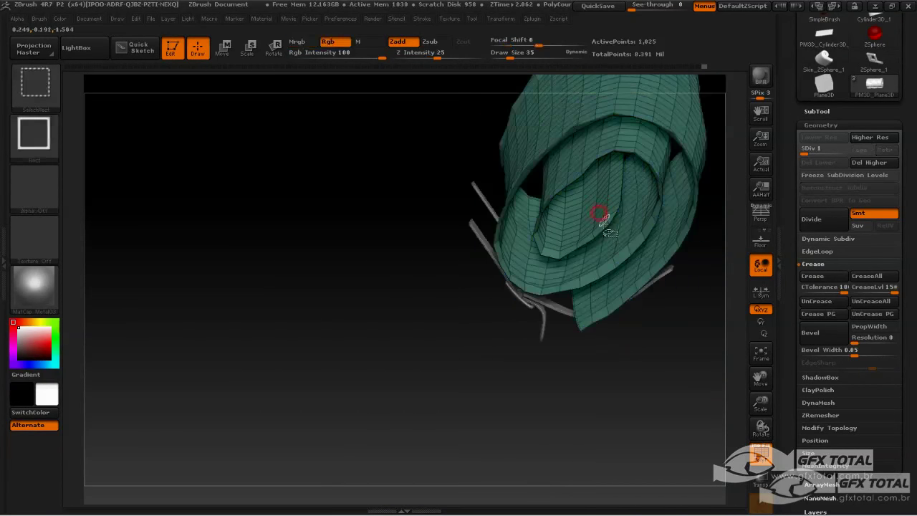
{"action": "mouse_move", "coordinate": [536, 454]}
{"action": "left_mouse_down"}
{"action": "mouse_move", "coordinate": [581, 418]}
{"action": "mouse_move", "coordinate": [441, 394]}
{"action": "left_mouse_up"}
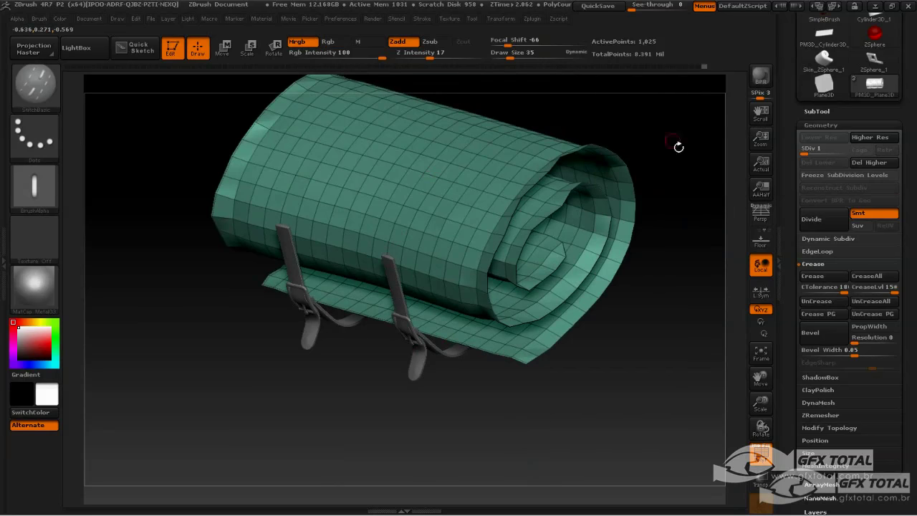
{"action": "left_click_drag", "start_coordinate": [679, 147], "coordinate": [675, 328]}
{"action": "left_click", "coordinate": [666, 365], "text": "ctrl+shift"}
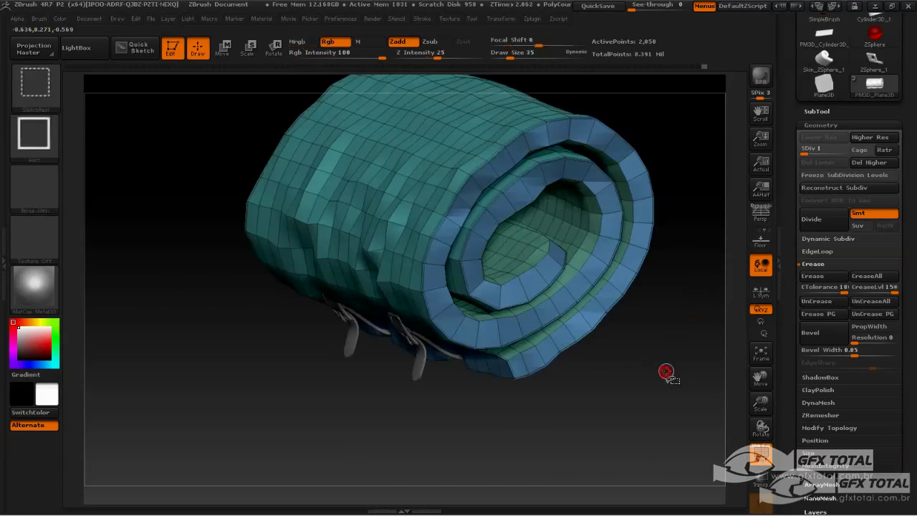
{"action": "left_click_drag", "start_coordinate": [626, 399], "coordinate": [528, 262]}
{"action": "left_click", "coordinate": [539, 285], "text": "ctrl+shift"}
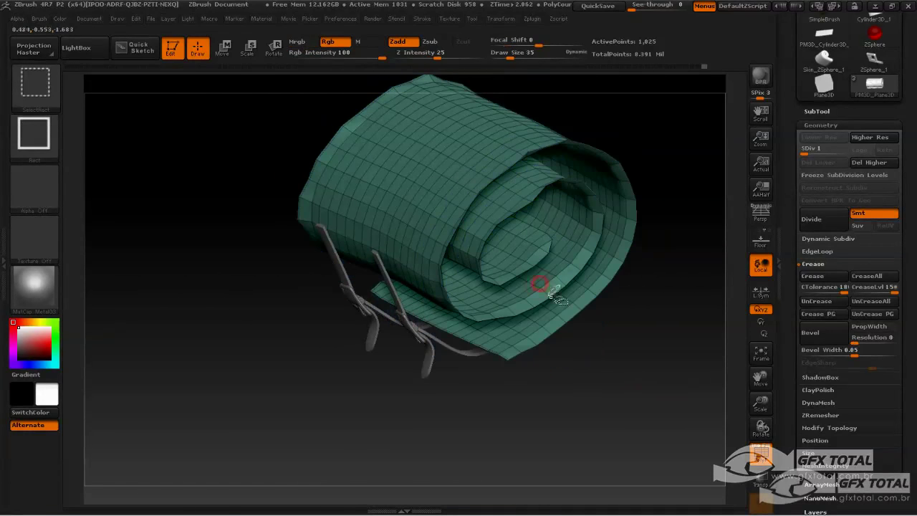
{"action": "left_click", "coordinate": [539, 285], "text": "ctrl+shift"}
Hide the green roll so only the blue spiral-end polygroup (282 points) remains, and inspect it.
{"action": "left_click", "coordinate": [420, 184], "text": "ctrl+shift"}
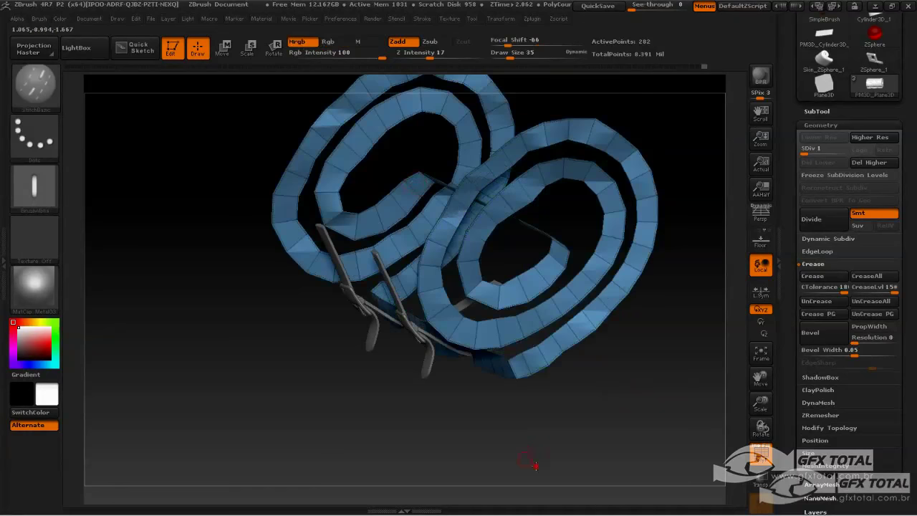
{"action": "mouse_move", "coordinate": [530, 462]}
{"action": "left_mouse_down"}
{"action": "mouse_move", "coordinate": [557, 440]}
{"action": "mouse_move", "coordinate": [559, 385]}
{"action": "left_mouse_up"}
{"action": "mouse_move", "coordinate": [528, 258]}
{"action": "left_mouse_down"}
{"action": "mouse_move", "coordinate": [604, 350]}
{"action": "mouse_move", "coordinate": [588, 368]}
{"action": "mouse_move", "coordinate": [473, 376]}
{"action": "left_mouse_up"}
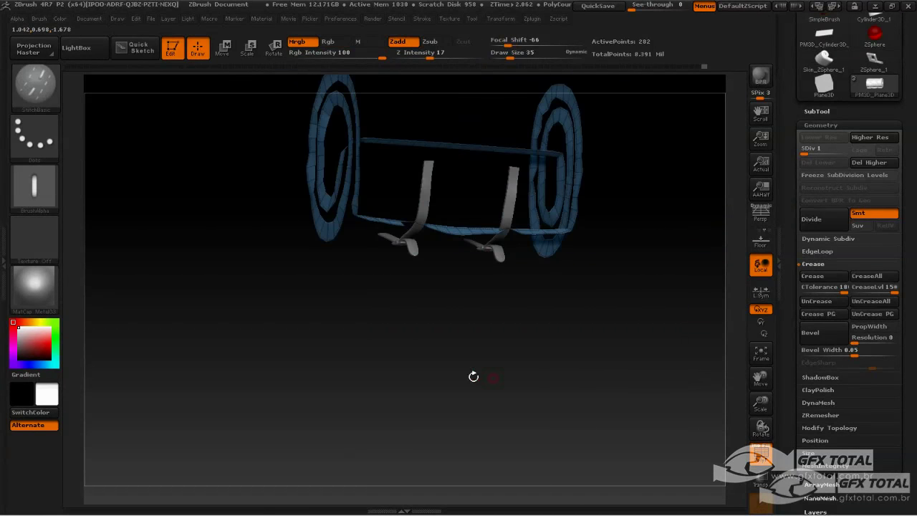
{"action": "left_click_drag", "start_coordinate": [579, 343], "coordinate": [420, 372]}
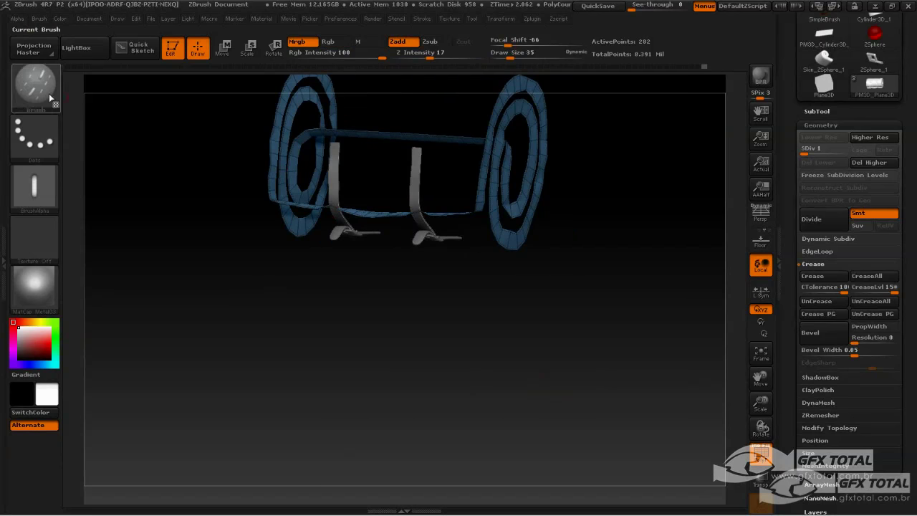
Switch the active brush to Dam_Standard and zoom in on the spirals and straps.
{"action": "left_click", "coordinate": [35, 83]}
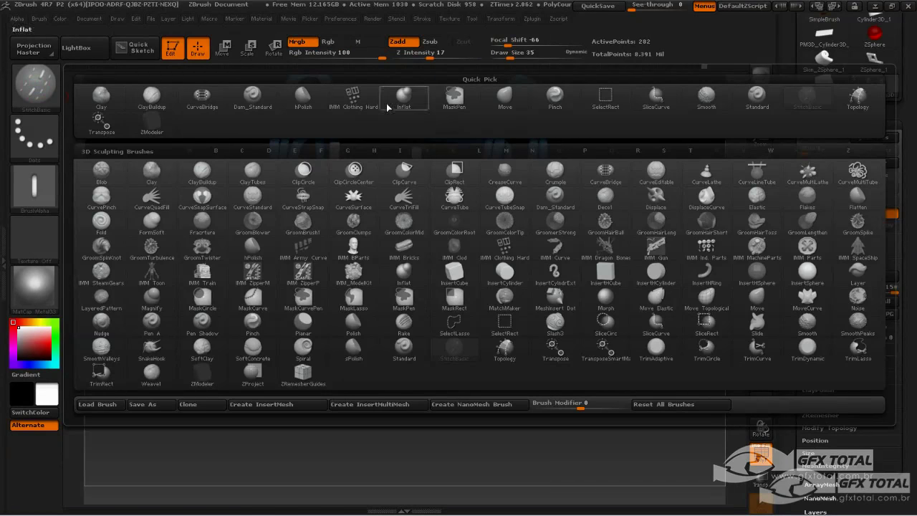
{"action": "left_click", "coordinate": [252, 96]}
{"action": "left_click_drag", "start_coordinate": [184, 255], "coordinate": [164, 272], "text": "alt"}
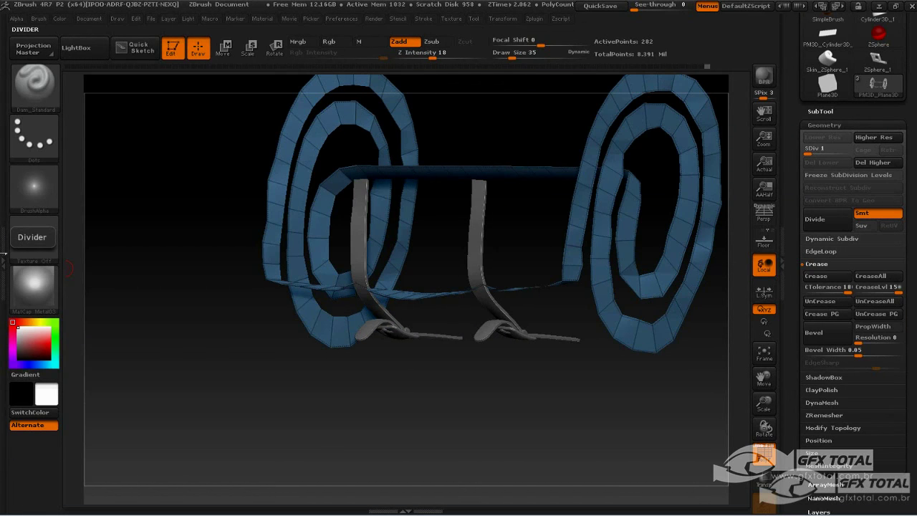
Empty the left docking tray and dock the Zplugin menu in it.
{"action": "left_click", "coordinate": [4, 261]}
{"action": "left_click", "coordinate": [81, 241]}
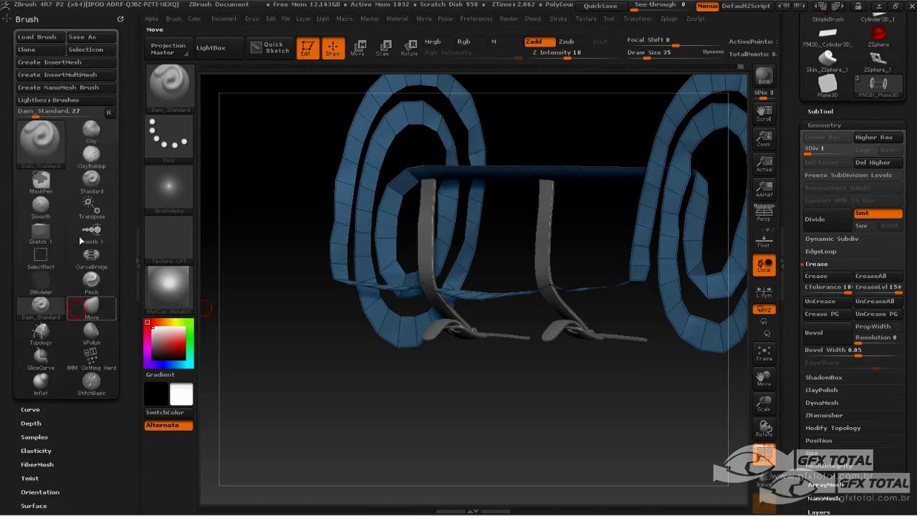
{"action": "left_click", "coordinate": [121, 14]}
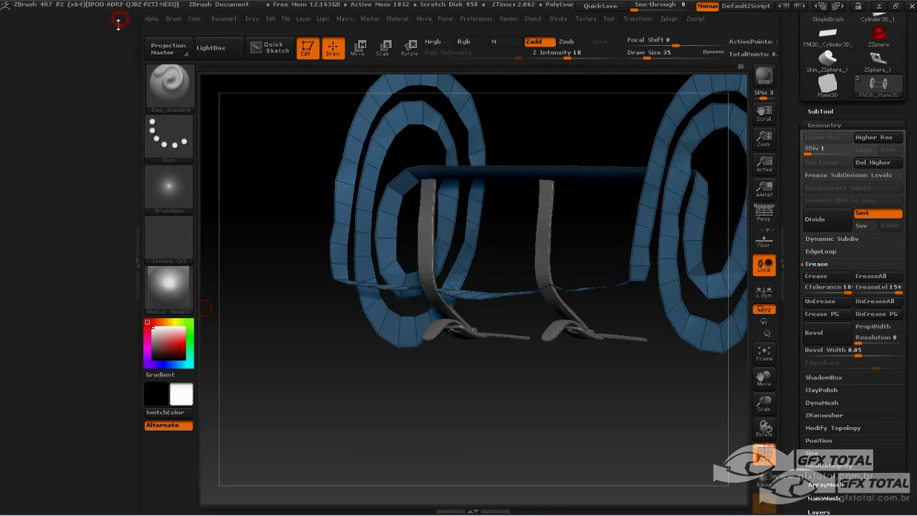
{"action": "left_click", "coordinate": [669, 19]}
{"action": "left_click_drag", "start_coordinate": [665, 34], "coordinate": [147, 49]}
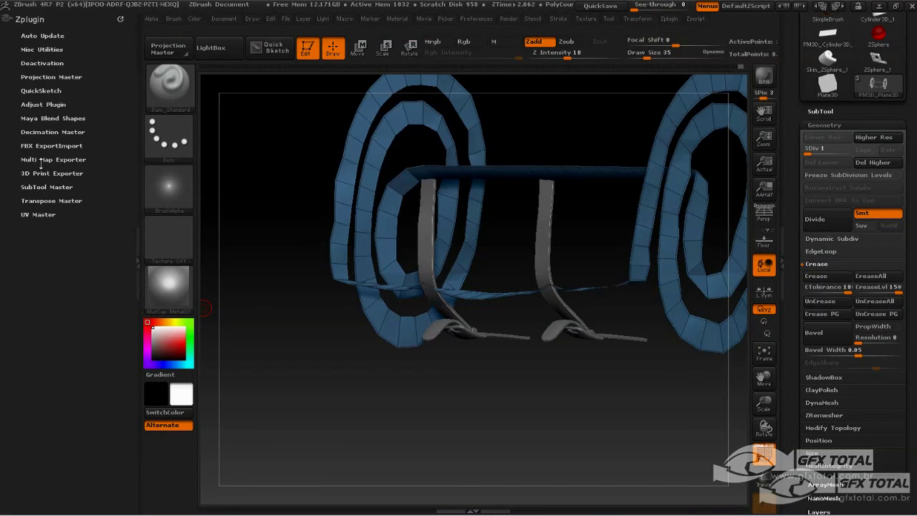
Expand UV Master, turn off Symmetry, and undo to unhide the full bedroll mesh.
{"action": "left_click", "coordinate": [38, 215]}
{"action": "left_click_drag", "start_coordinate": [318, 364], "coordinate": [315, 354], "text": "alt"}
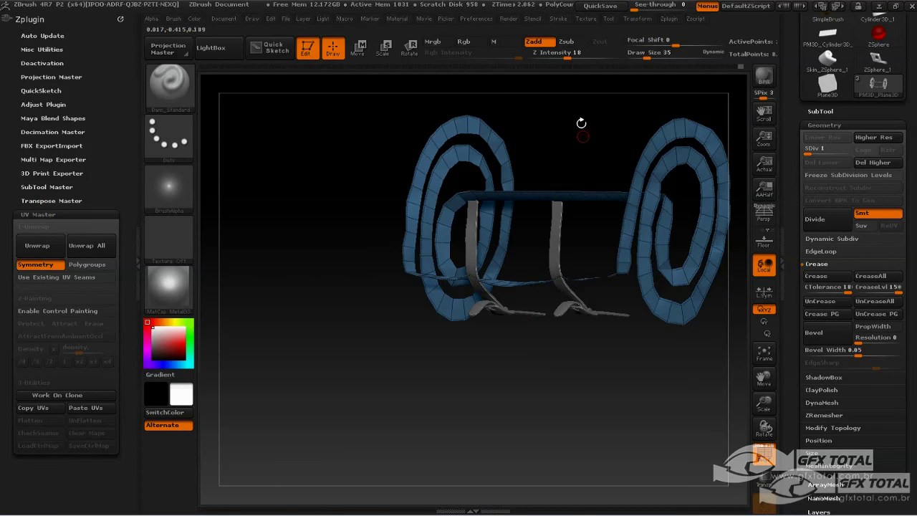
{"action": "left_click", "coordinate": [36, 264]}
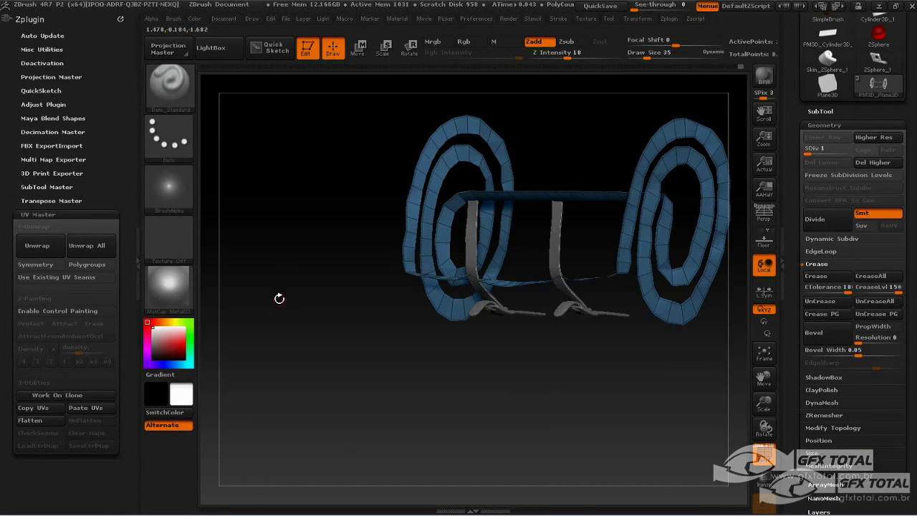
{"action": "key", "text": "ctrl+z"}
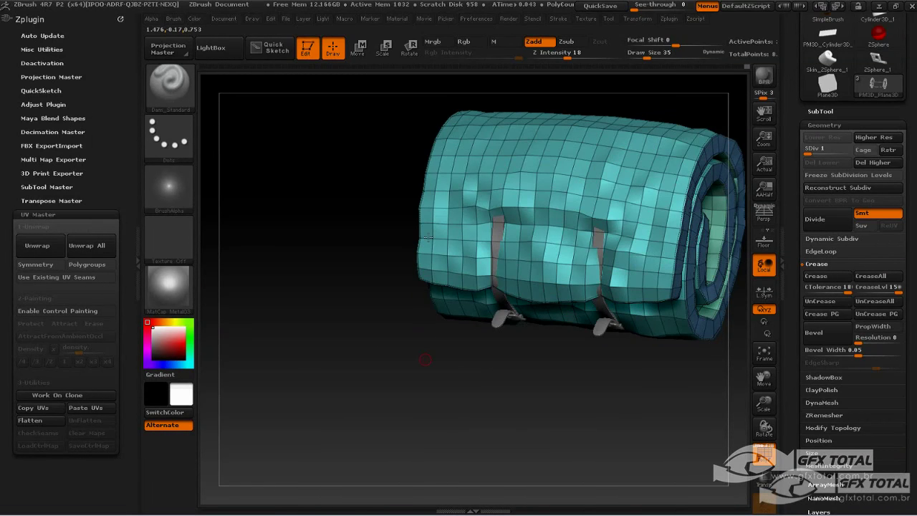
Enable Polygroups in UV Master, set the lowest SDiv, and unwrap into 3 UV islands.
{"action": "left_click_drag", "start_coordinate": [468, 428], "coordinate": [458, 404]}
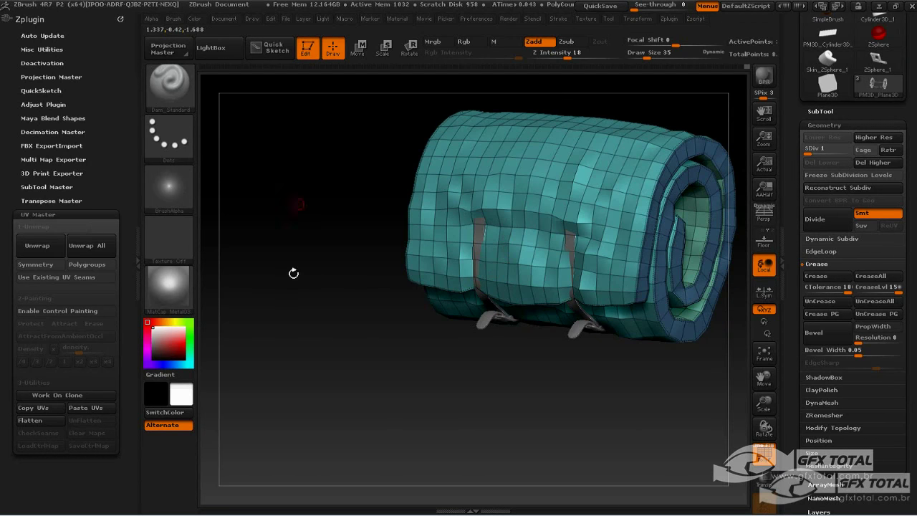
{"action": "left_click_drag", "start_coordinate": [390, 390], "coordinate": [378, 367]}
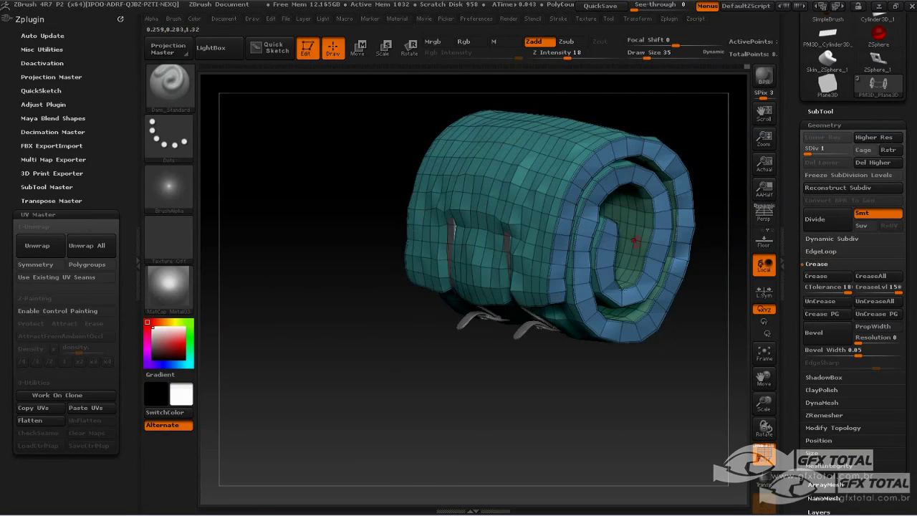
{"action": "left_click", "coordinate": [83, 266]}
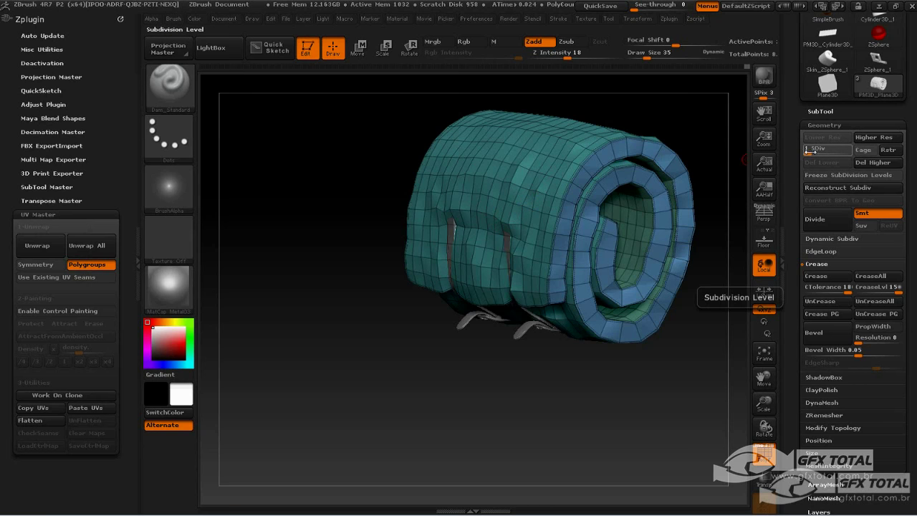
{"action": "left_click_drag", "start_coordinate": [808, 151], "coordinate": [826, 151]}
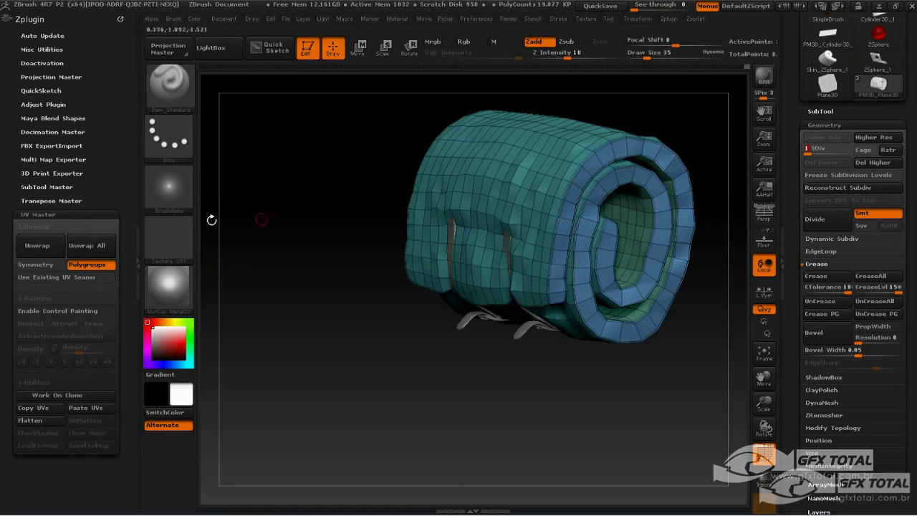
{"action": "left_click", "coordinate": [37, 245]}
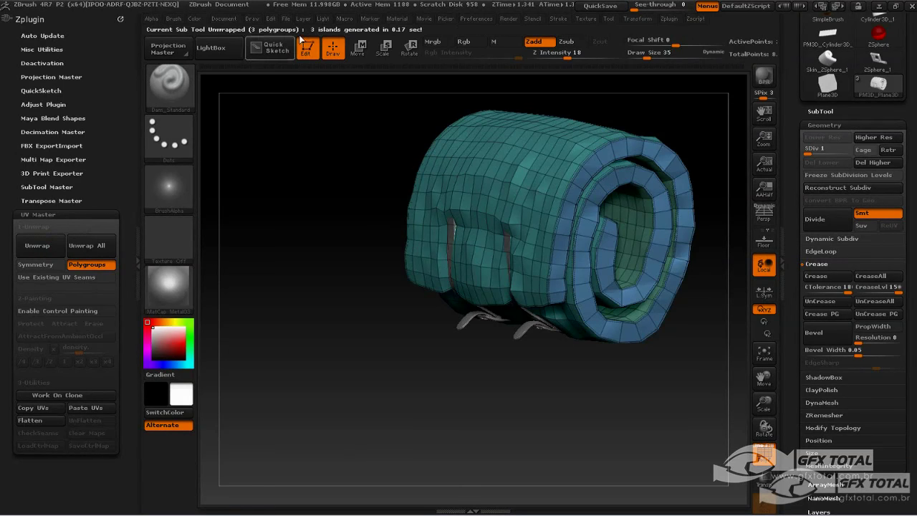
{"action": "left_click_drag", "start_coordinate": [369, 256], "coordinate": [781, 212]}
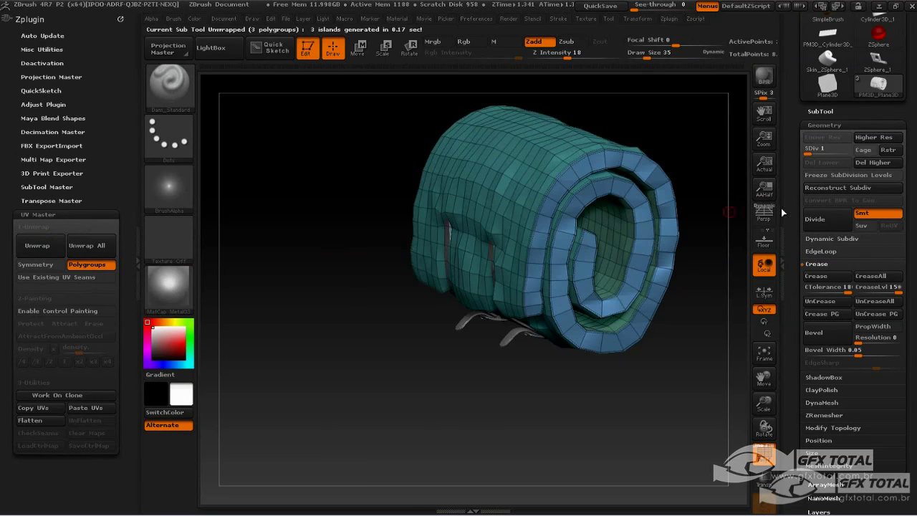
In Tool > UV Map, turn Morph UV on to preview the flat panels, then off again.
{"action": "scroll", "coordinate": [845, 251], "scroll_direction": "down", "scroll_amount": 3}
{"action": "scroll", "coordinate": [860, 272], "scroll_direction": "down", "scroll_amount": 2}
{"action": "scroll", "coordinate": [874, 300], "scroll_direction": "down", "scroll_amount": 3}
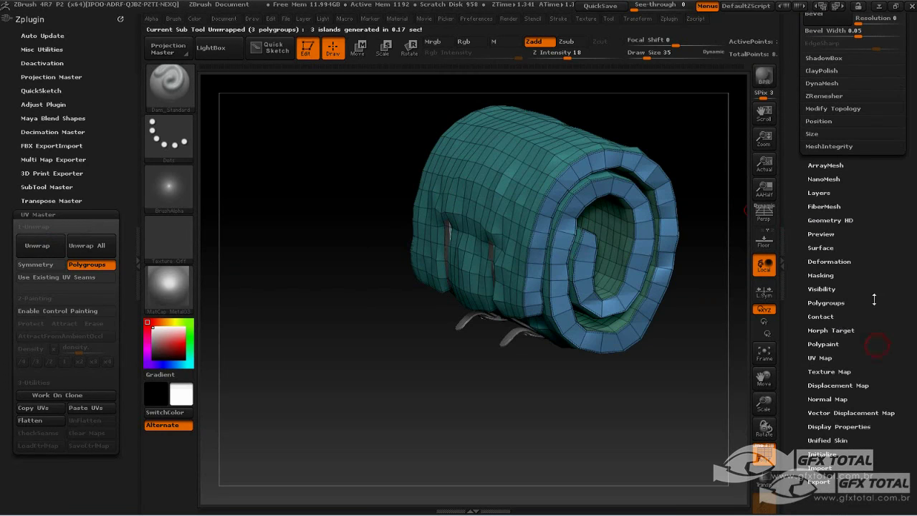
{"action": "left_click", "coordinate": [824, 357]}
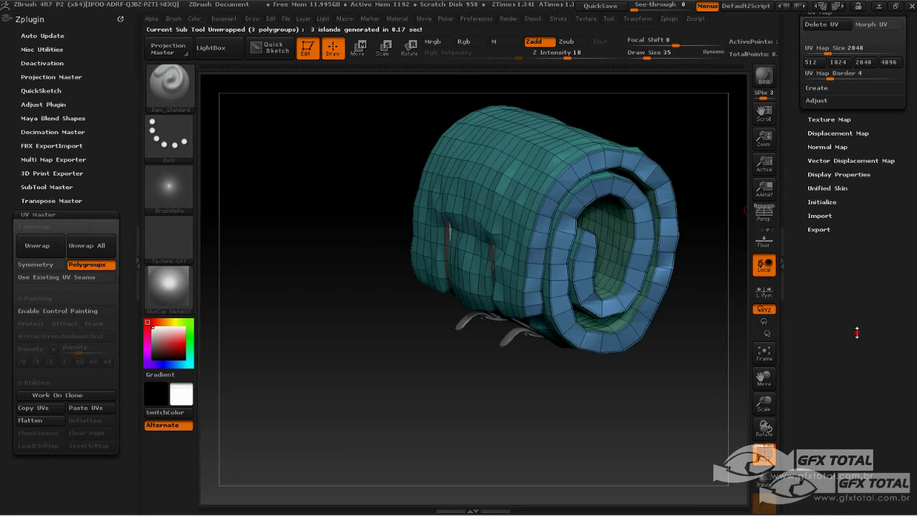
{"action": "scroll", "coordinate": [859, 301], "scroll_direction": "up", "scroll_amount": 3}
{"action": "left_click", "coordinate": [869, 292]}
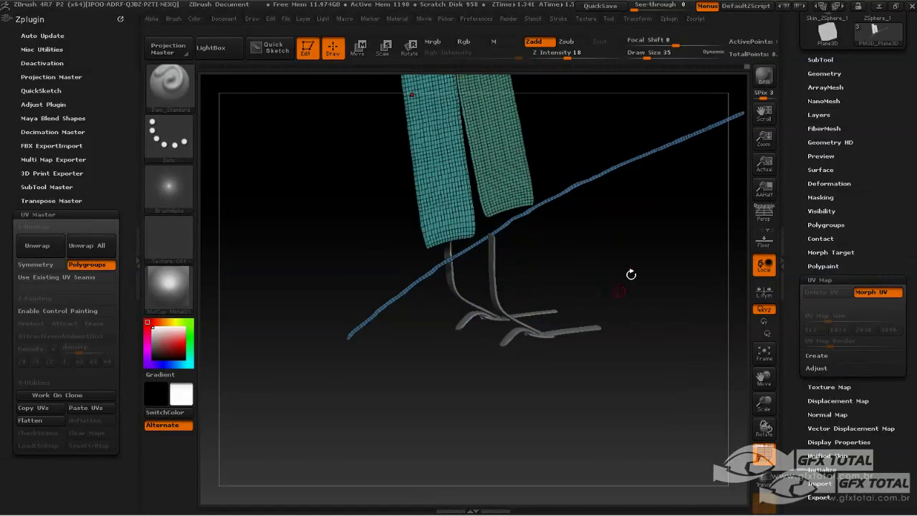
{"action": "mouse_move", "coordinate": [631, 272]}
{"action": "left_mouse_down"}
{"action": "mouse_move", "coordinate": [658, 255]}
{"action": "mouse_move", "coordinate": [637, 303]}
{"action": "mouse_move", "coordinate": [652, 277]}
{"action": "left_mouse_up"}
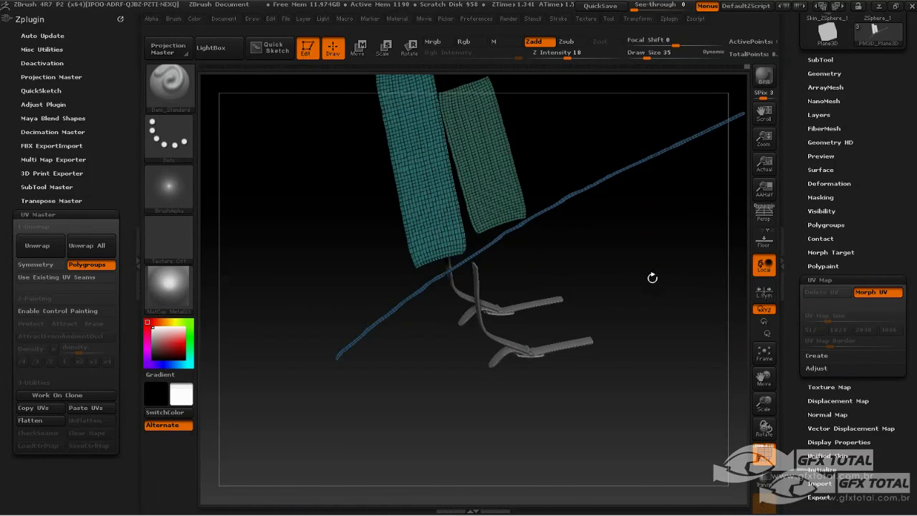
{"action": "left_click", "coordinate": [869, 293]}
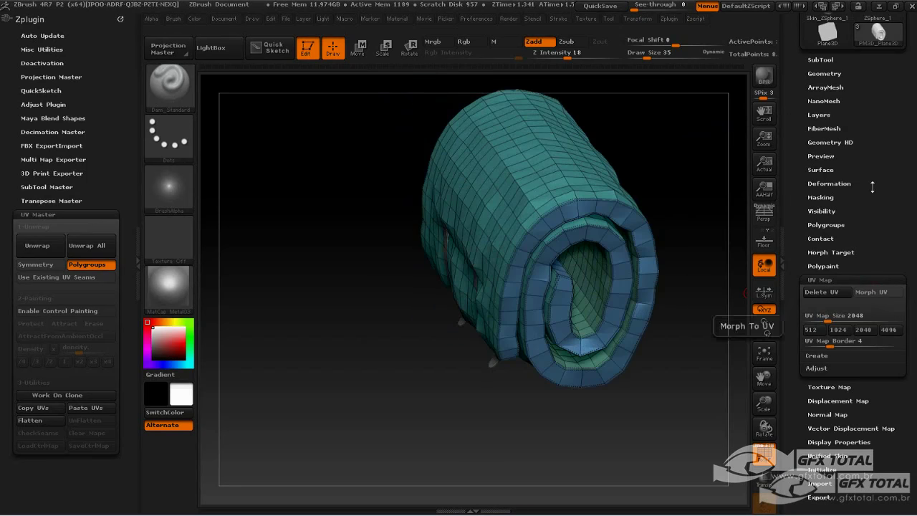
{"action": "scroll", "coordinate": [873, 187], "scroll_direction": "up", "scroll_amount": 5}
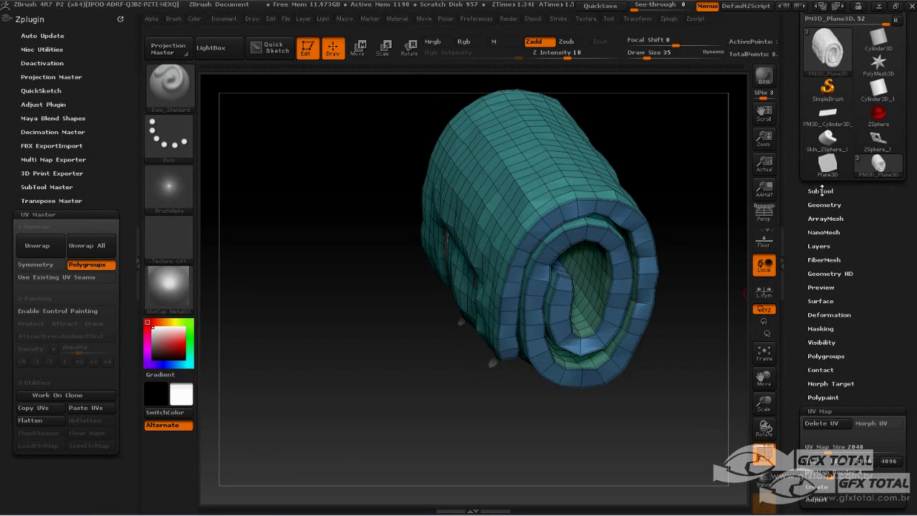
Expand the SubTool list, subdivide with Ctrl+D, and attempt Unwrap, triggering the lowest-level warning.
{"action": "left_click", "coordinate": [822, 191]}
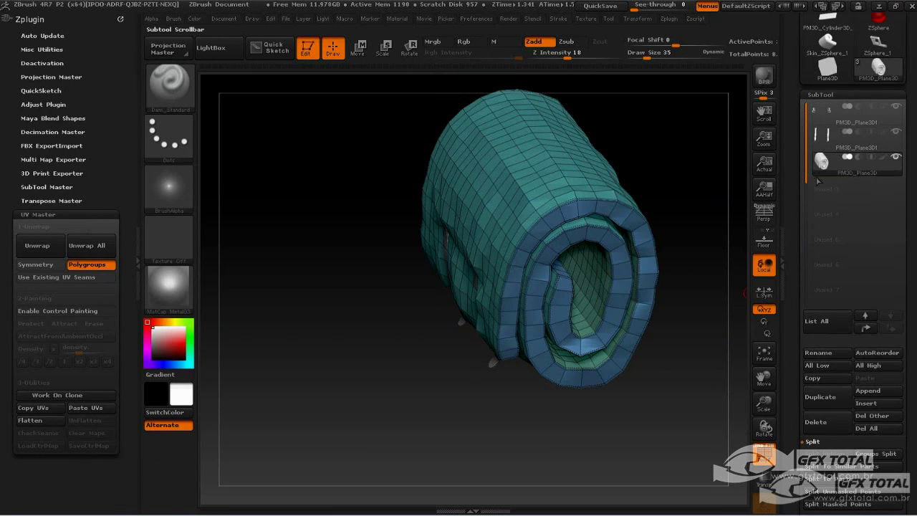
{"action": "left_click_drag", "start_coordinate": [821, 186], "coordinate": [822, 223]}
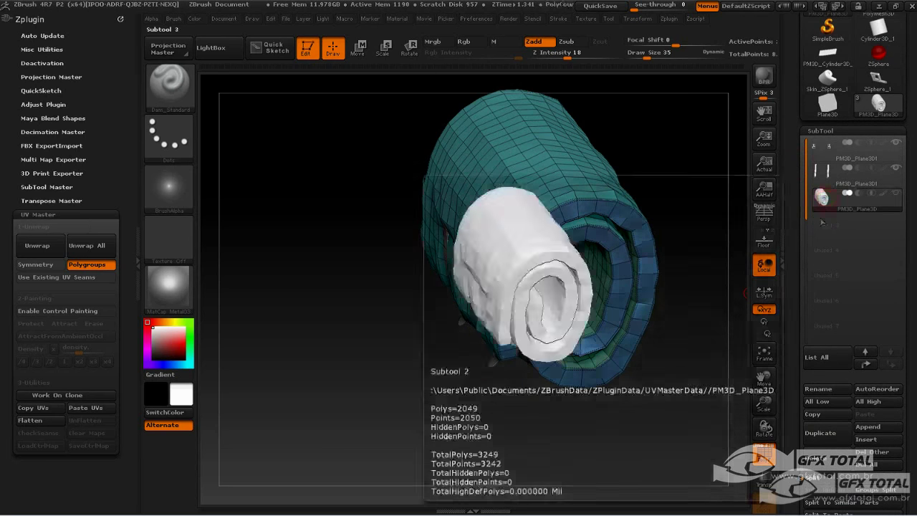
{"action": "left_click_drag", "start_coordinate": [721, 242], "coordinate": [731, 240]}
{"action": "key", "text": "ctrl+d"}
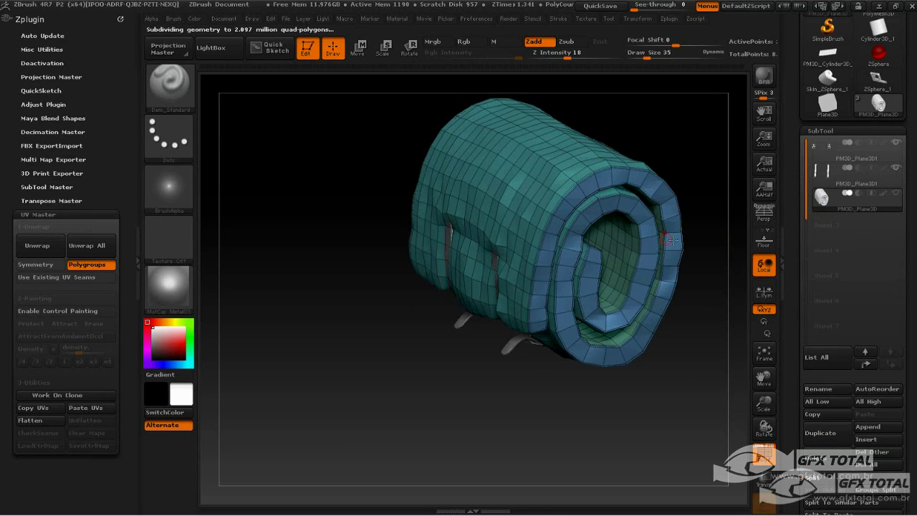
{"action": "left_click_drag", "start_coordinate": [675, 293], "coordinate": [679, 371]}
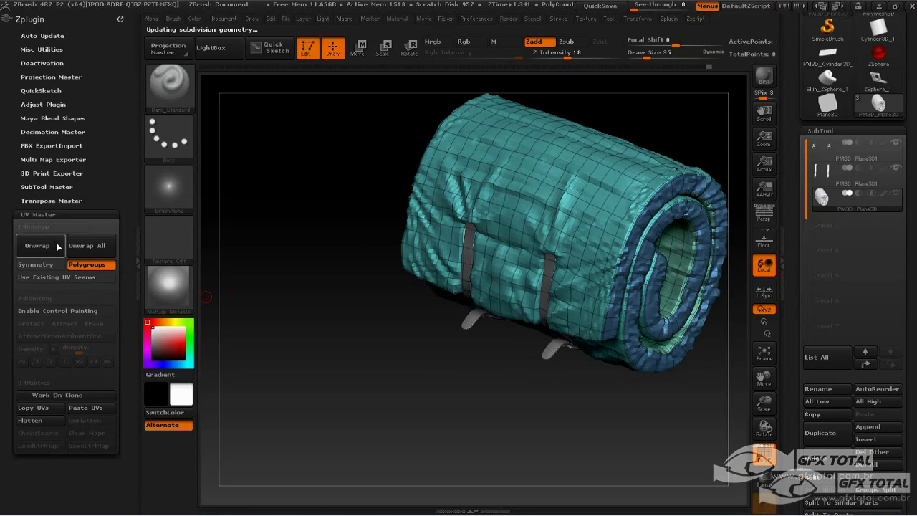
{"action": "left_click", "coordinate": [35, 248]}
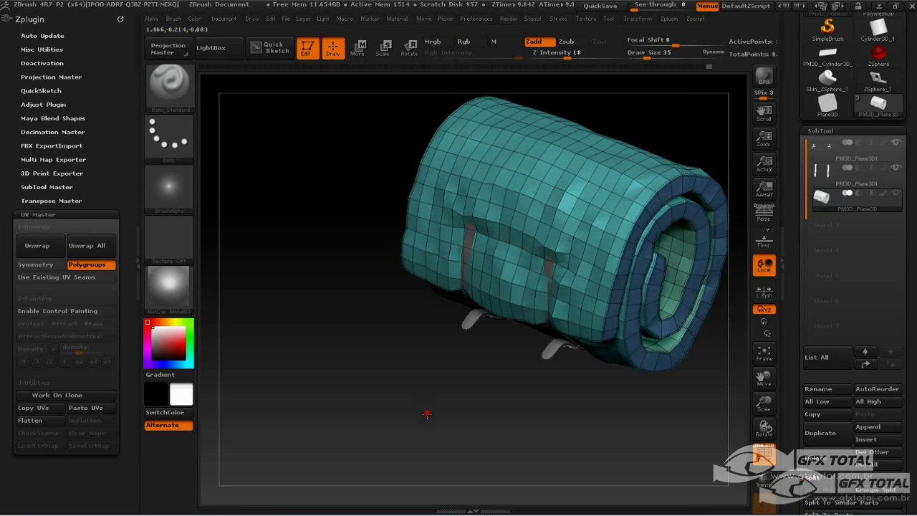
Orbit the bedroll and try to flatten its UVs for display.
{"action": "left_click_drag", "start_coordinate": [426, 414], "coordinate": [396, 343]}
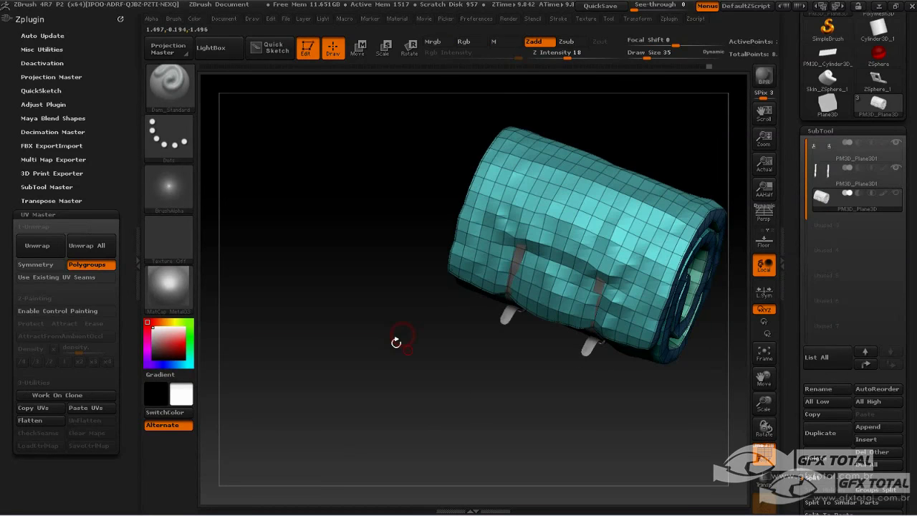
{"action": "left_click_drag", "start_coordinate": [323, 338], "coordinate": [302, 227]}
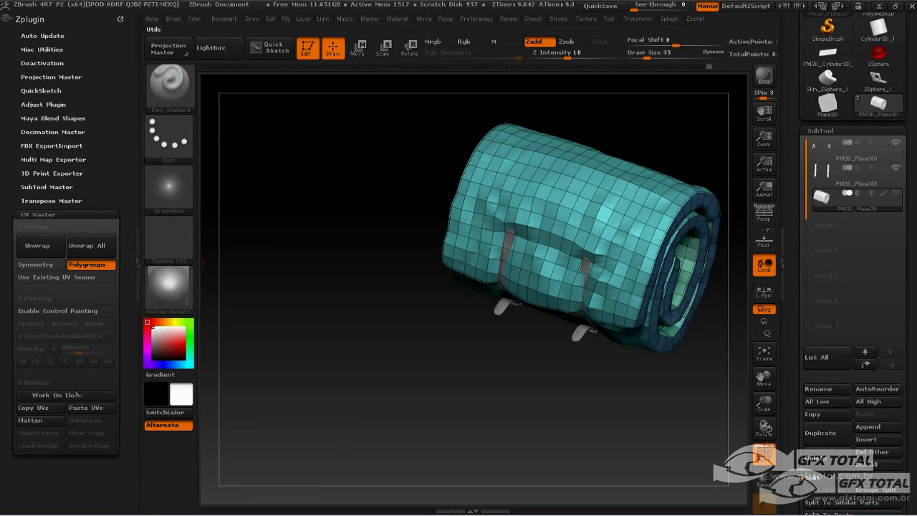
{"action": "left_click", "coordinate": [46, 422]}
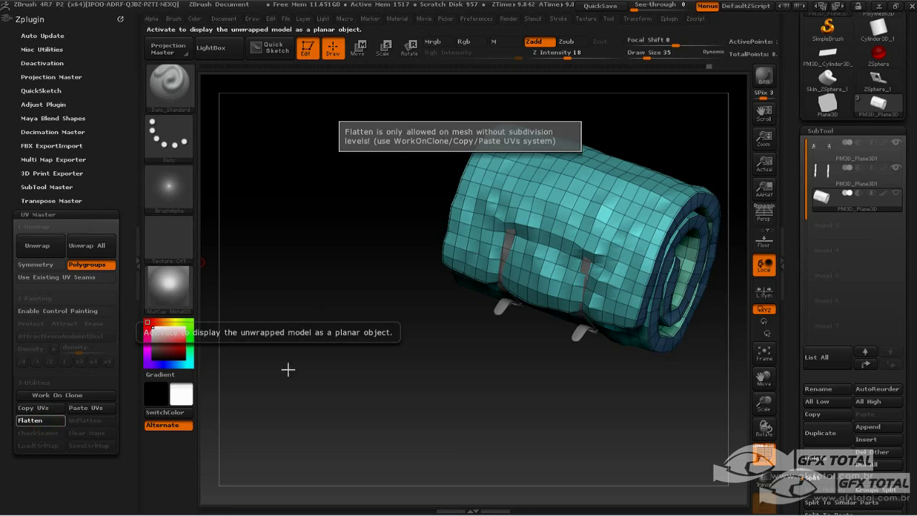
{"action": "left_click", "coordinate": [49, 423]}
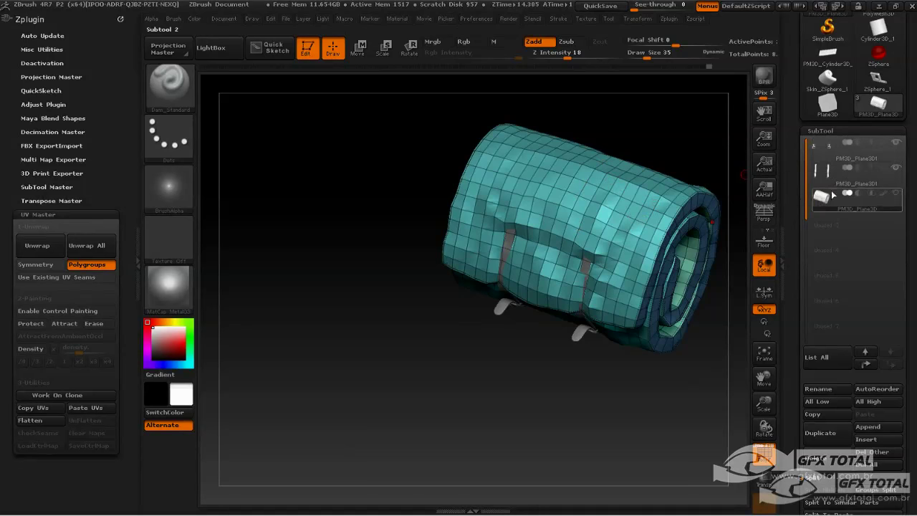
Work on a clone of the bedroll, unwrap it, preview the flat UV islands, then unflatten.
{"action": "left_click", "coordinate": [59, 395]}
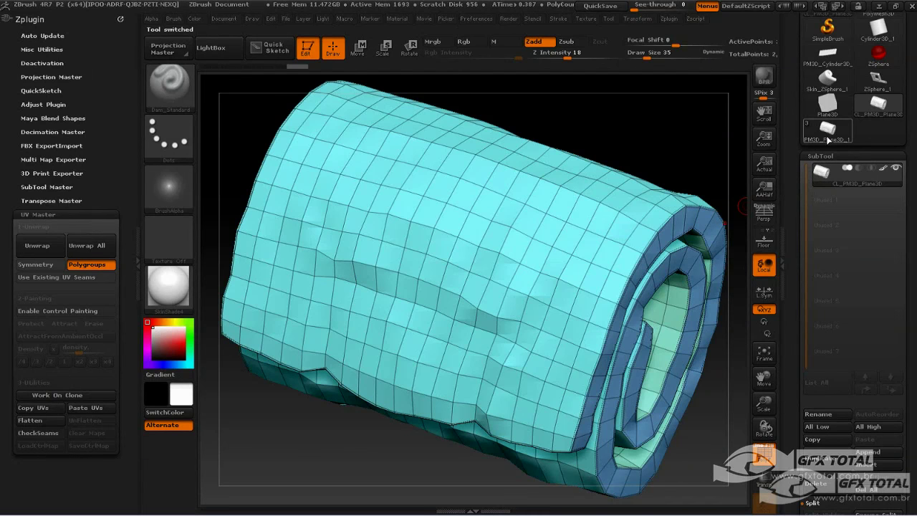
{"action": "left_click_drag", "start_coordinate": [244, 459], "coordinate": [238, 394], "text": "alt"}
{"action": "left_click", "coordinate": [37, 246]}
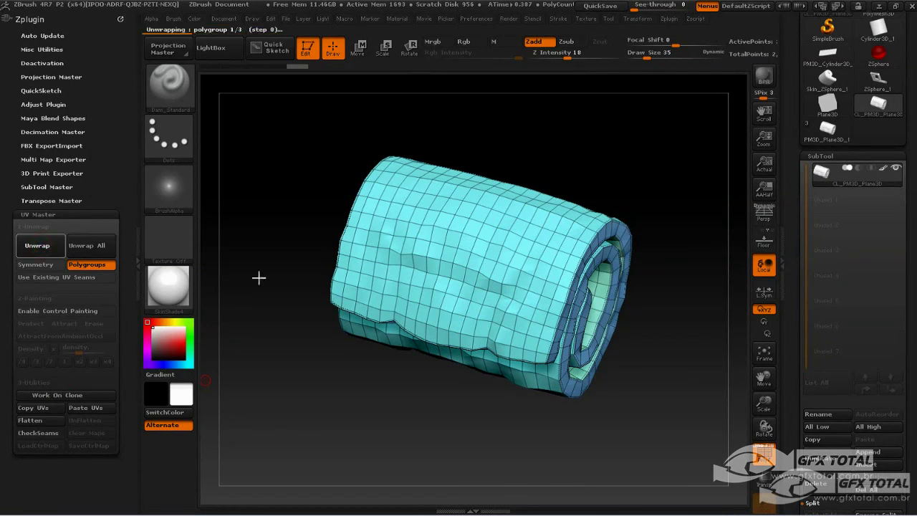
{"action": "left_click", "coordinate": [43, 420]}
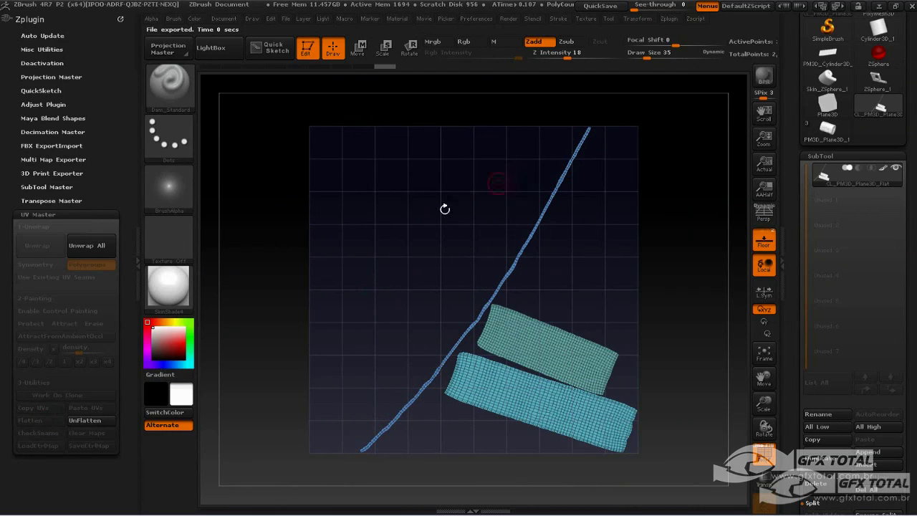
{"action": "left_click", "coordinate": [85, 420]}
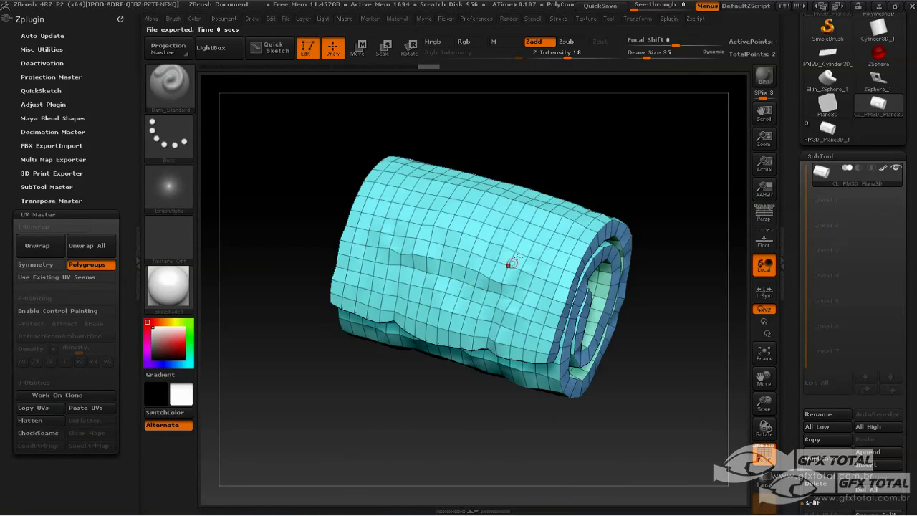
Hide the green cloth polygroup and the roll's right rim to isolate part of the strap strip.
{"action": "left_click", "coordinate": [494, 276], "text": "ctrl+shift"}
{"action": "left_click_drag", "start_coordinate": [534, 252], "coordinate": [678, 209]}
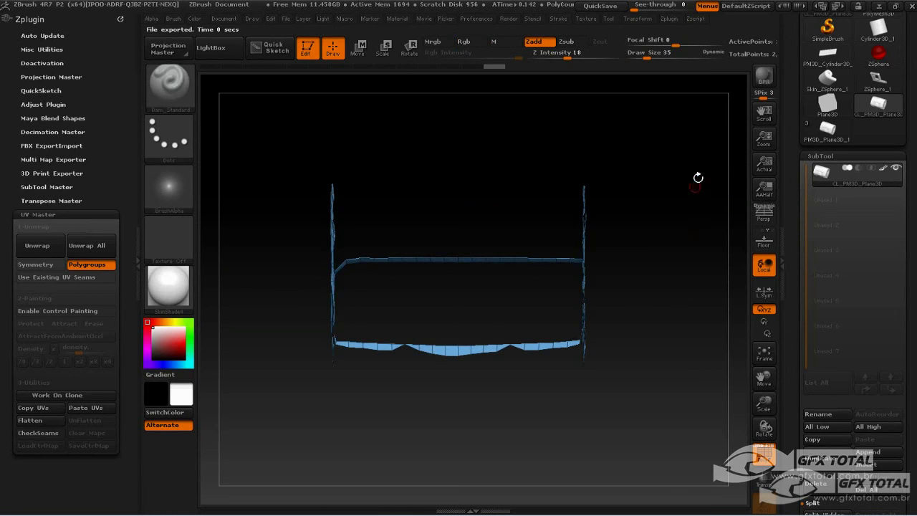
{"action": "mouse_move", "coordinate": [691, 144]}
{"action": "left_mouse_down", "text": "ctrl+shift"}
{"action": "mouse_move", "coordinate": [633, 236]}
{"action": "mouse_move", "coordinate": [582, 401]}
{"action": "left_mouse_up", "text": "ctrl+shift"}
{"action": "left_click_drag", "start_coordinate": [630, 378], "coordinate": [628, 314]}
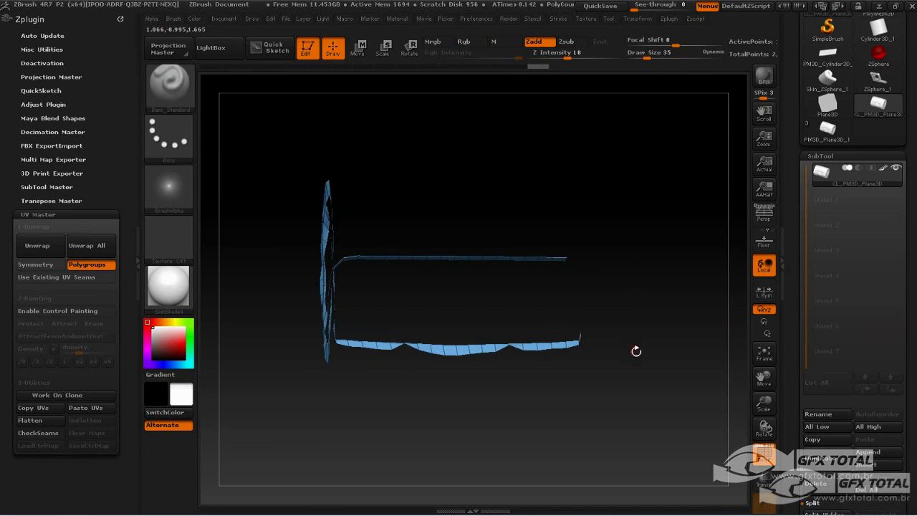
{"action": "mouse_move", "coordinate": [635, 348]}
{"action": "left_mouse_down"}
{"action": "mouse_move", "coordinate": [630, 327]}
{"action": "mouse_move", "coordinate": [567, 334]}
{"action": "mouse_move", "coordinate": [622, 361]}
{"action": "mouse_move", "coordinate": [661, 297]}
{"action": "left_mouse_up"}
{"action": "left_click_drag", "start_coordinate": [676, 195], "coordinate": [334, 398], "text": "ctrl+shift"}
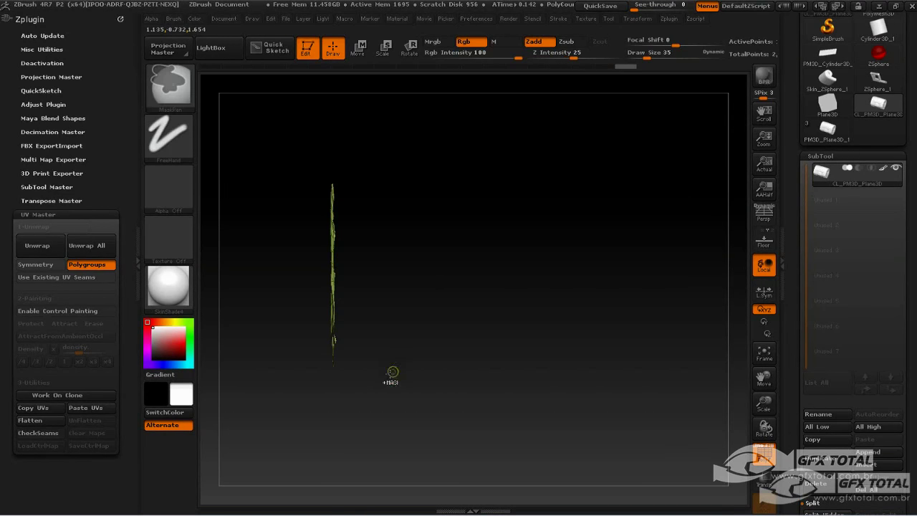
Reveal every hidden part and orbit the full rolled bedroll to an angled view.
{"action": "left_click_drag", "start_coordinate": [387, 384], "coordinate": [390, 385], "text": "shift"}
{"action": "left_click", "coordinate": [544, 385], "text": "ctrl+shift"}
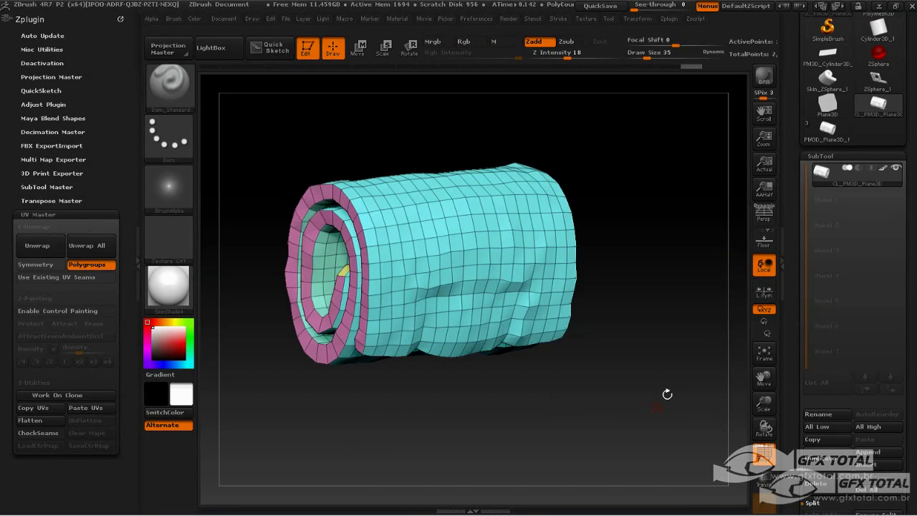
{"action": "mouse_move", "coordinate": [666, 391]}
{"action": "left_mouse_down"}
{"action": "mouse_move", "coordinate": [662, 377]}
{"action": "mouse_move", "coordinate": [584, 399]}
{"action": "mouse_move", "coordinate": [685, 386]}
{"action": "mouse_move", "coordinate": [591, 392]}
{"action": "mouse_move", "coordinate": [629, 394]}
{"action": "mouse_move", "coordinate": [602, 393]}
{"action": "left_mouse_up"}
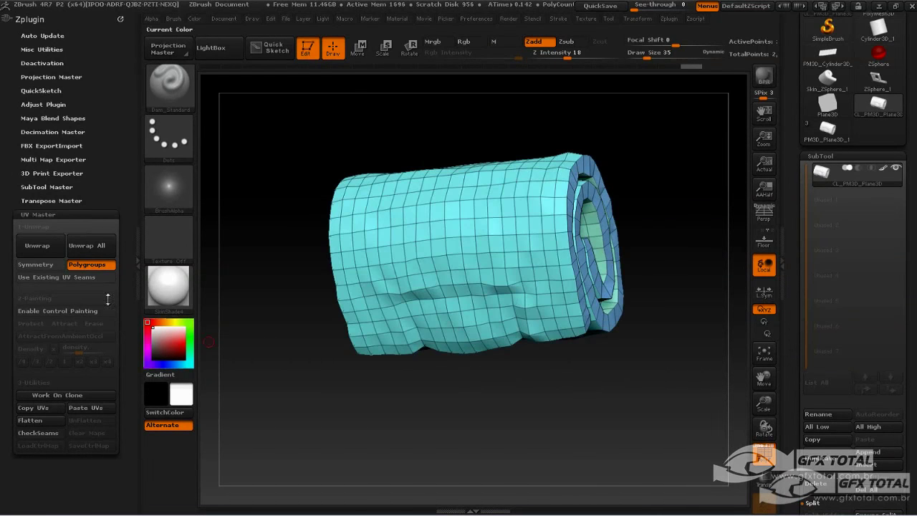
Unwrap into six UV islands, inspect the flat layout, return to 3D and hide the cyan body.
{"action": "left_click", "coordinate": [42, 248]}
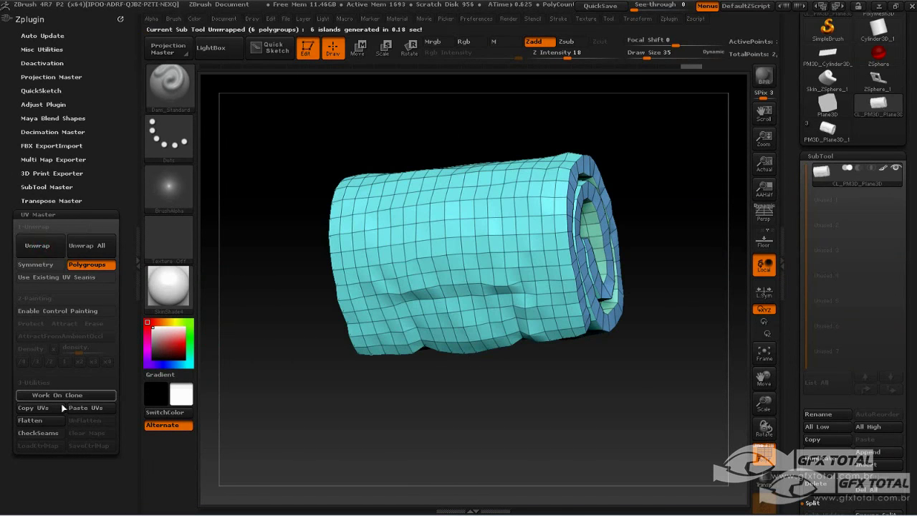
{"action": "left_click", "coordinate": [39, 421]}
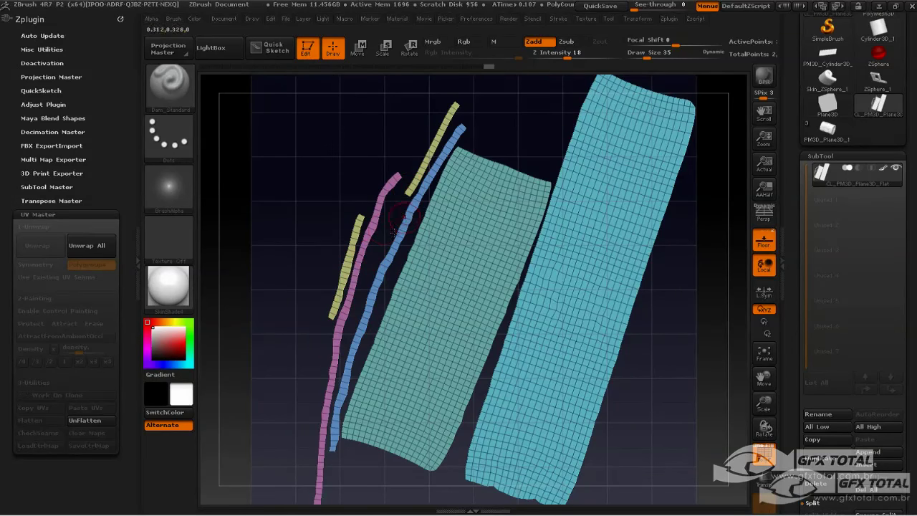
{"action": "left_click", "coordinate": [83, 424]}
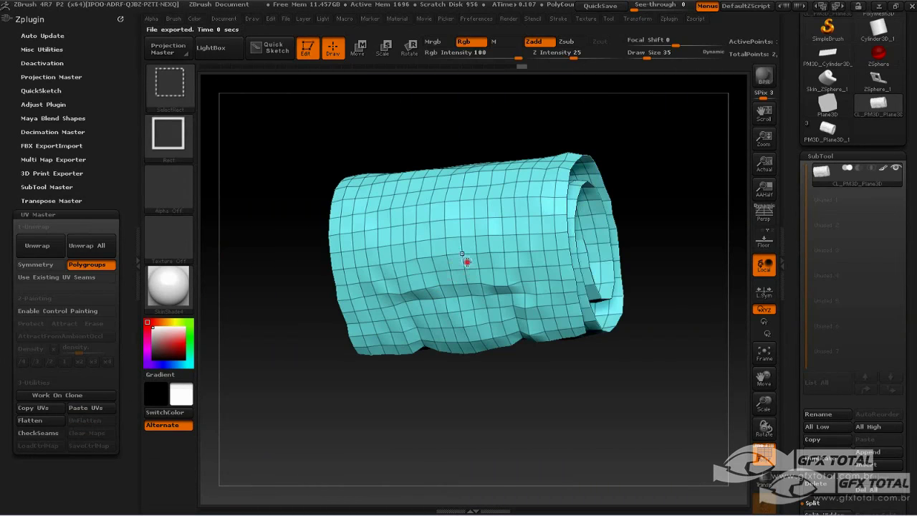
{"action": "left_click", "coordinate": [469, 266], "text": "ctrl+alt+shift"}
Hide the yellow strip, test-hide the spirals' right half, then reveal both end spirals.
{"action": "left_click", "coordinate": [465, 343], "text": "ctrl+alt+shift"}
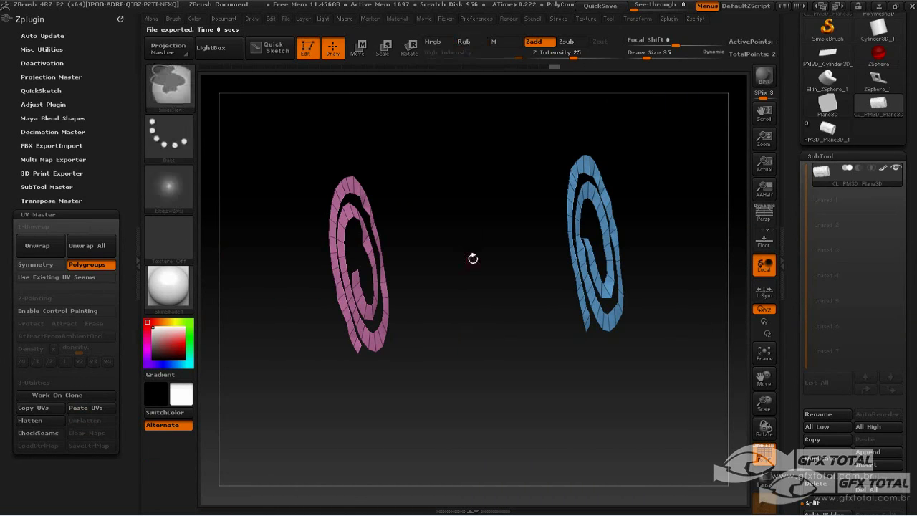
{"action": "left_click_drag", "start_coordinate": [473, 258], "coordinate": [457, 277]}
{"action": "left_click_drag", "start_coordinate": [634, 129], "coordinate": [523, 404], "text": "ctrl+alt+shift"}
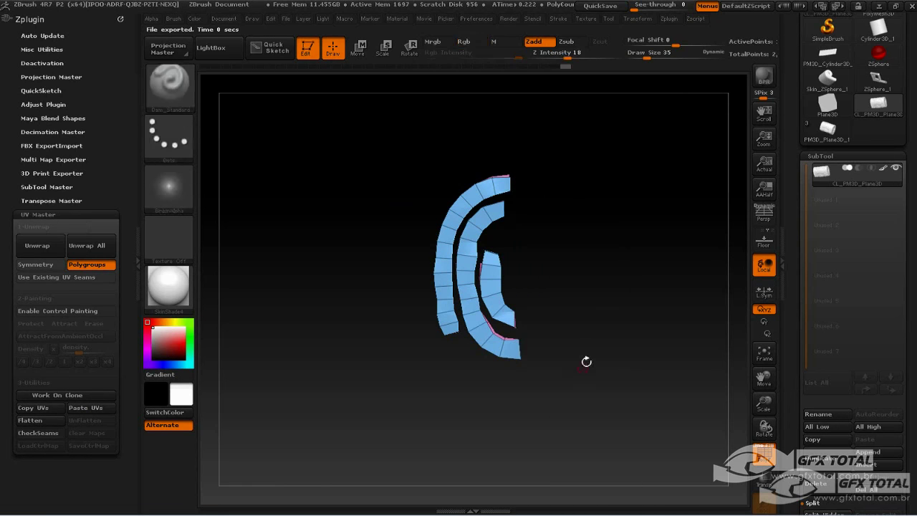
{"action": "mouse_move", "coordinate": [585, 362]}
{"action": "left_mouse_down"}
{"action": "mouse_move", "coordinate": [588, 384]}
{"action": "mouse_move", "coordinate": [539, 286]}
{"action": "left_mouse_up"}
{"action": "left_click", "coordinate": [579, 384], "text": "ctrl+shift"}
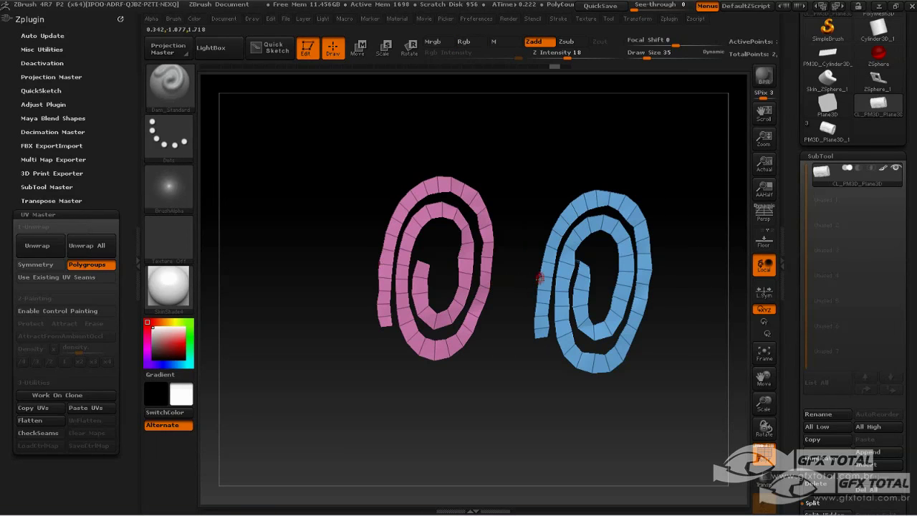
Trim away the loose tails of the pink and blue spirals with hide rectangles.
{"action": "left_click_drag", "start_coordinate": [532, 218], "coordinate": [538, 342], "text": "ctrl+shift"}
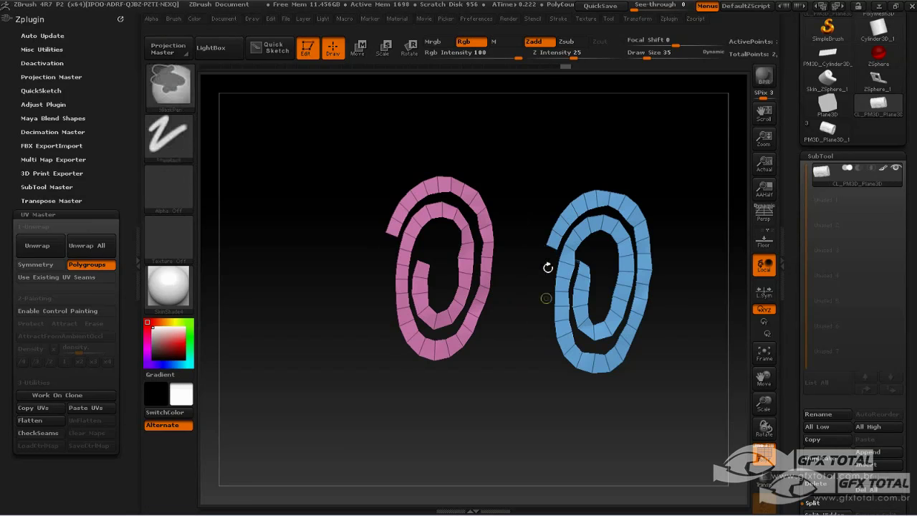
{"action": "left_click_drag", "start_coordinate": [538, 187], "coordinate": [552, 246], "text": "ctrl+alt+shift"}
{"action": "mouse_move", "coordinate": [563, 161]}
{"action": "left_mouse_down", "text": "ctrl+shift"}
{"action": "mouse_move", "coordinate": [584, 200]}
{"action": "mouse_move", "coordinate": [702, 186]}
{"action": "left_mouse_up", "text": "ctrl+shift"}
{"action": "left_click_drag", "start_coordinate": [646, 153], "coordinate": [544, 199], "text": "ctrl+alt+shift"}
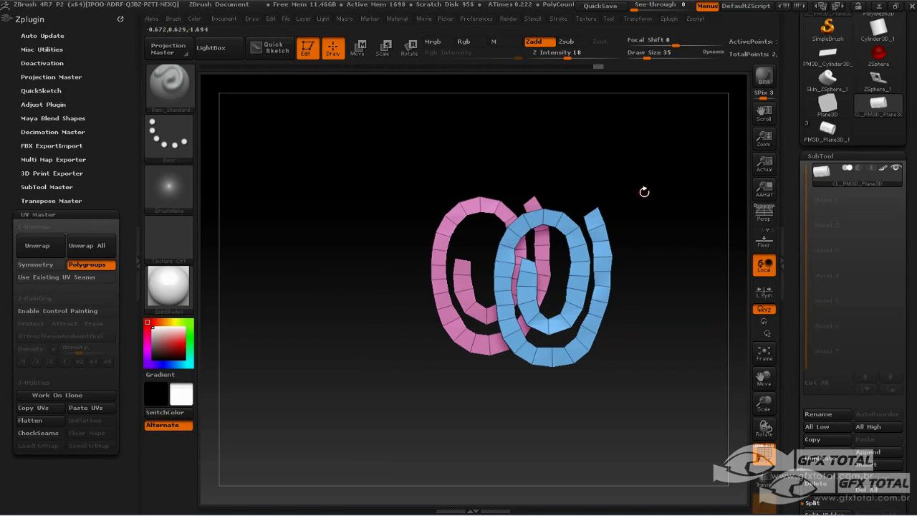
{"action": "mouse_move", "coordinate": [644, 192]}
{"action": "left_mouse_down"}
{"action": "mouse_move", "coordinate": [645, 178]}
{"action": "mouse_move", "coordinate": [565, 328]}
{"action": "left_mouse_up"}
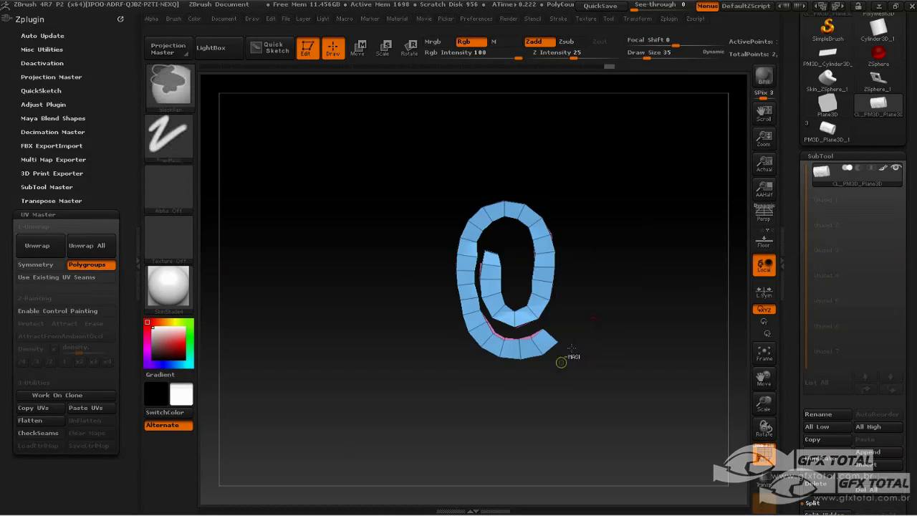
{"action": "left_click", "coordinate": [561, 362], "text": "ctrl+shift"}
{"action": "key", "text": "ctrl+z"}
{"action": "left_click_drag", "start_coordinate": [601, 391], "coordinate": [513, 339], "text": "ctrl+alt+shift"}
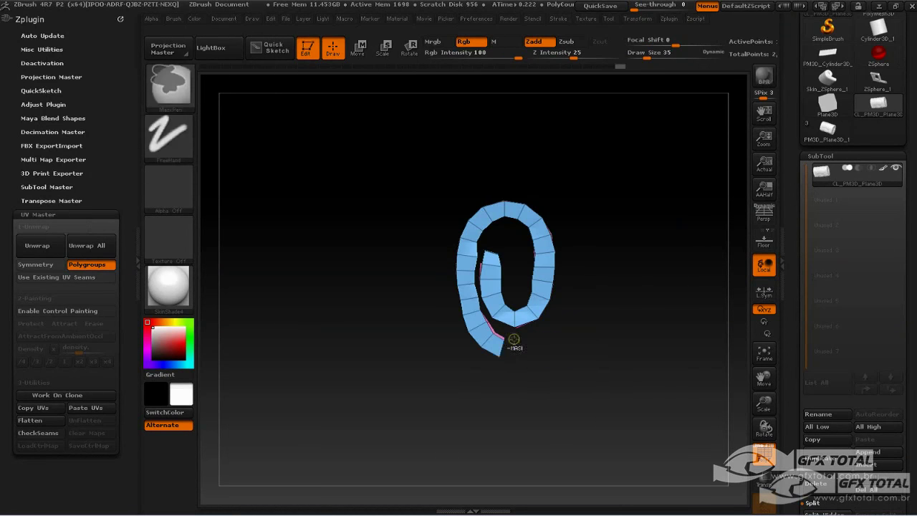
Show both spirals together and group them into a single polygroup with Ctrl+W.
{"action": "left_click", "coordinate": [538, 384], "text": "ctrl+shift"}
{"action": "left_click_drag", "start_coordinate": [538, 385], "coordinate": [439, 392]}
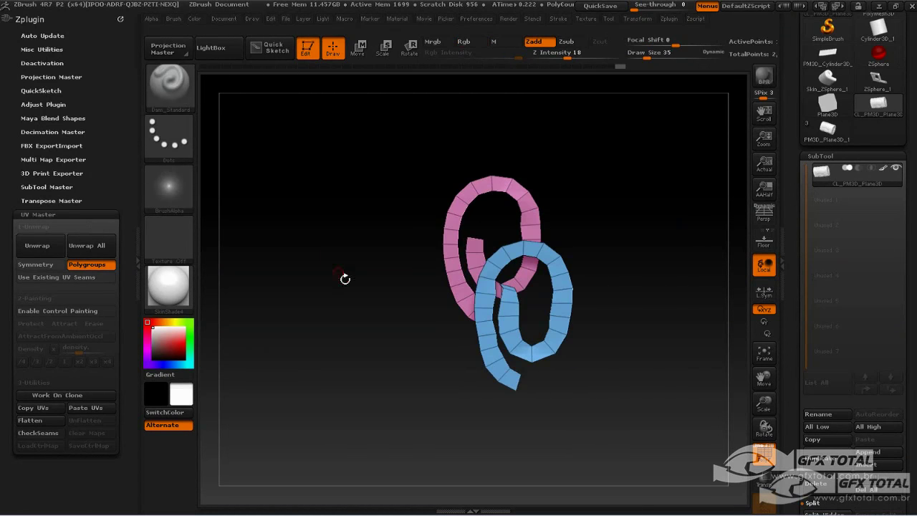
{"action": "key", "text": "ctrl+w"}
{"action": "key", "text": "ctrl+w"}
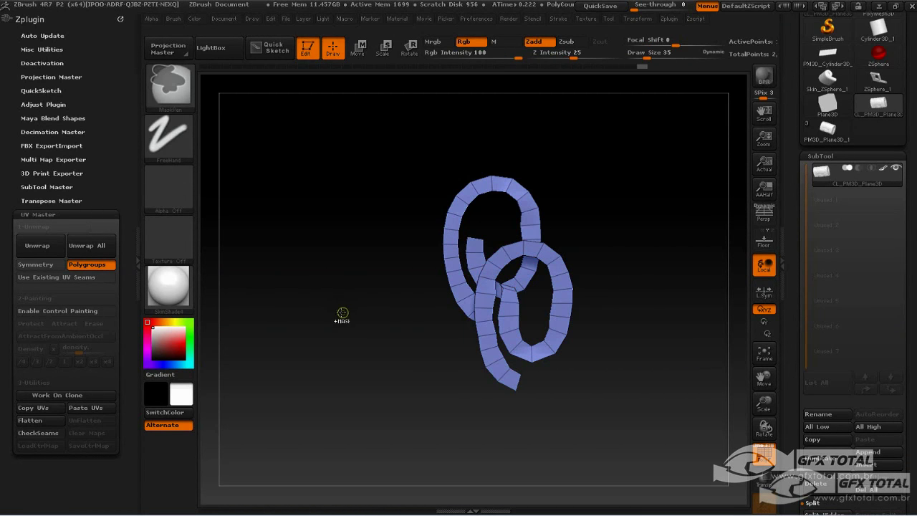
{"action": "key", "text": "ctrl+w"}
{"action": "left_click_drag", "start_coordinate": [323, 341], "coordinate": [333, 364]}
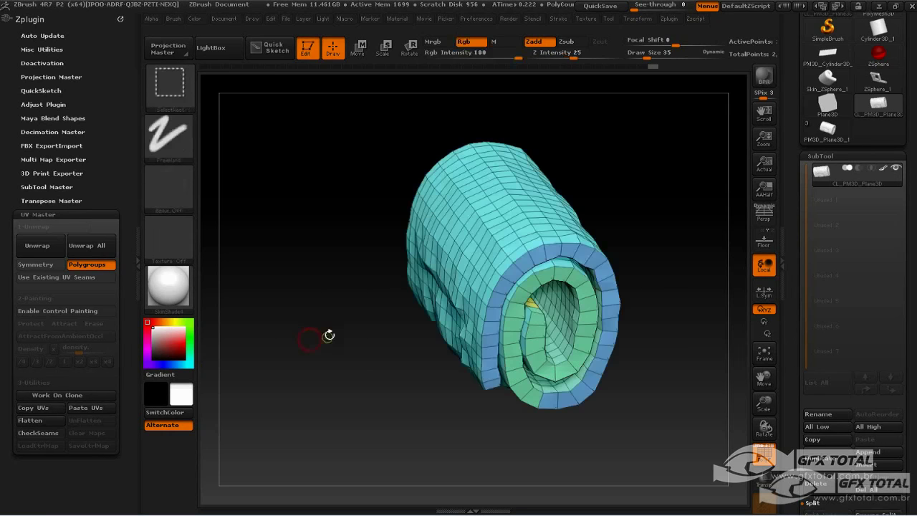
Unwrap the bedroll again and frame its flattened UV layout.
{"action": "left_click", "coordinate": [41, 246]}
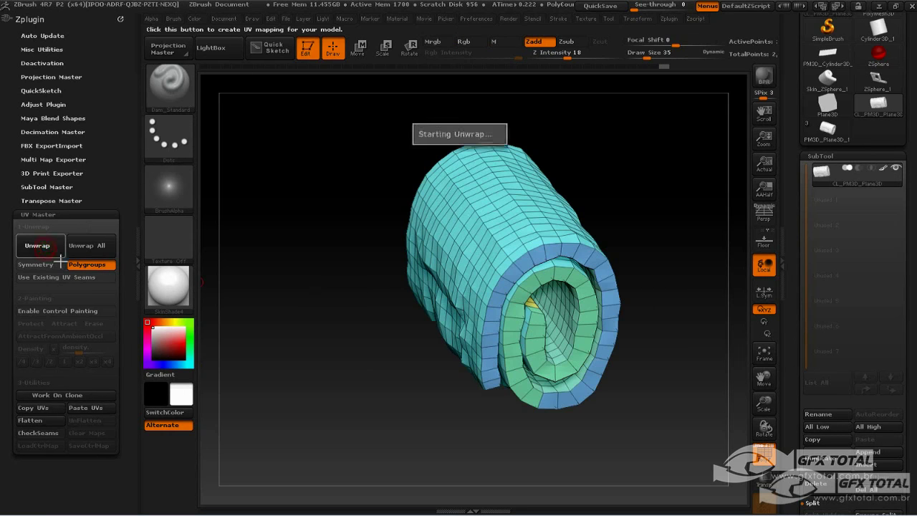
{"action": "left_click", "coordinate": [39, 422]}
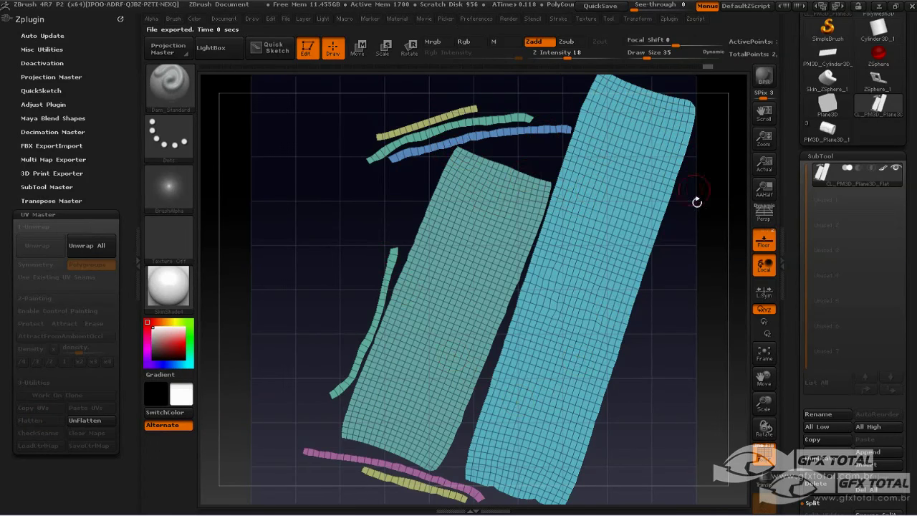
{"action": "left_click_drag", "start_coordinate": [696, 203], "coordinate": [682, 328]}
{"action": "key", "text": "f"}
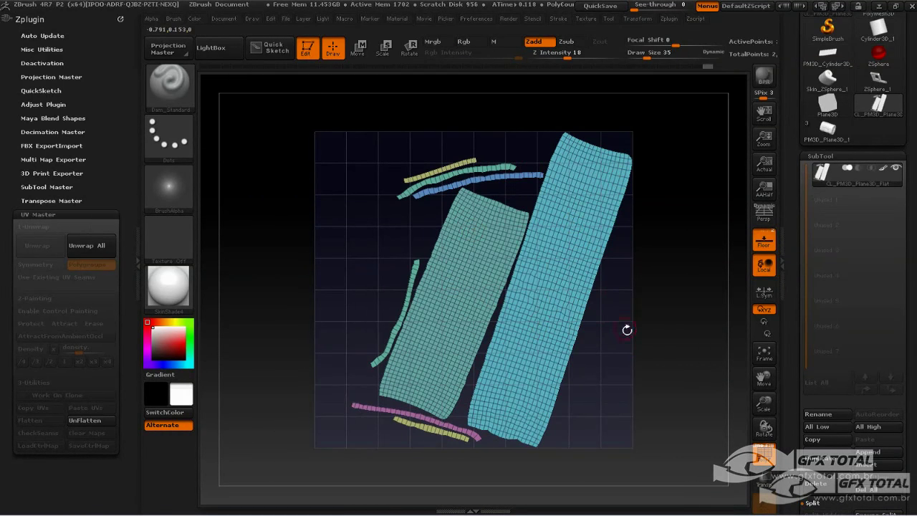
{"action": "left_click_drag", "start_coordinate": [627, 329], "coordinate": [627, 323]}
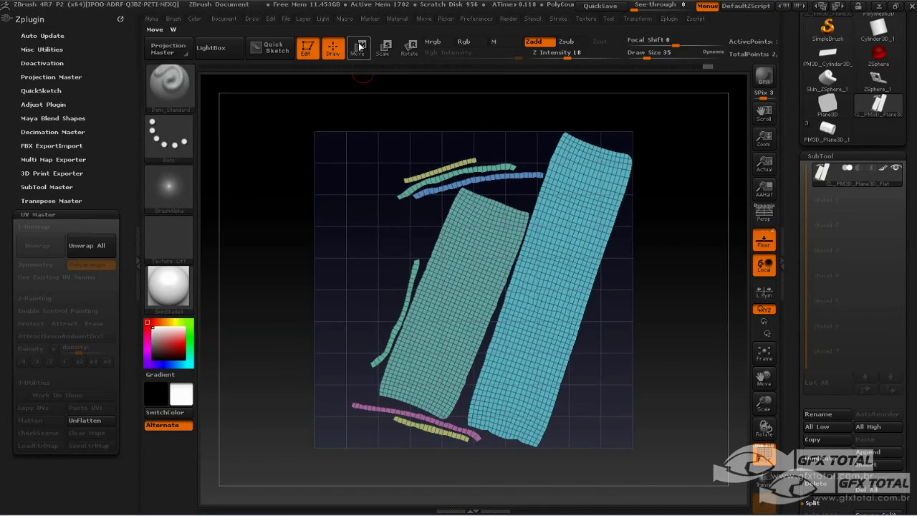
Try Transpose rotate and scale on the UV islands, then shift the layout left and down.
{"action": "left_click", "coordinate": [357, 48]}
{"action": "left_click", "coordinate": [409, 48]}
{"action": "left_click_drag", "start_coordinate": [586, 146], "coordinate": [526, 294]}
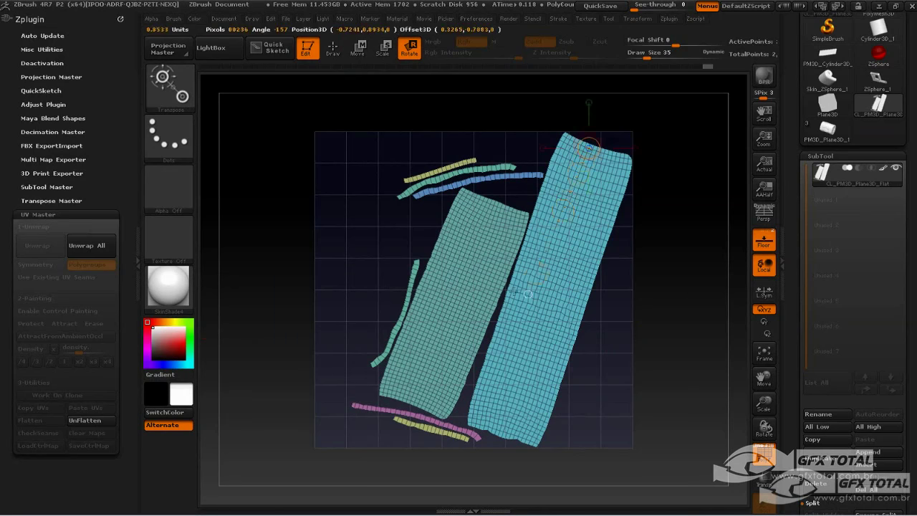
{"action": "mouse_move", "coordinate": [468, 437]}
{"action": "left_mouse_down"}
{"action": "mouse_move", "coordinate": [465, 446]}
{"action": "mouse_move", "coordinate": [493, 396]}
{"action": "mouse_move", "coordinate": [473, 425]}
{"action": "mouse_move", "coordinate": [560, 444]}
{"action": "mouse_move", "coordinate": [464, 445]}
{"action": "left_mouse_up"}
{"action": "left_click", "coordinate": [383, 48]}
{"action": "left_click", "coordinate": [406, 48]}
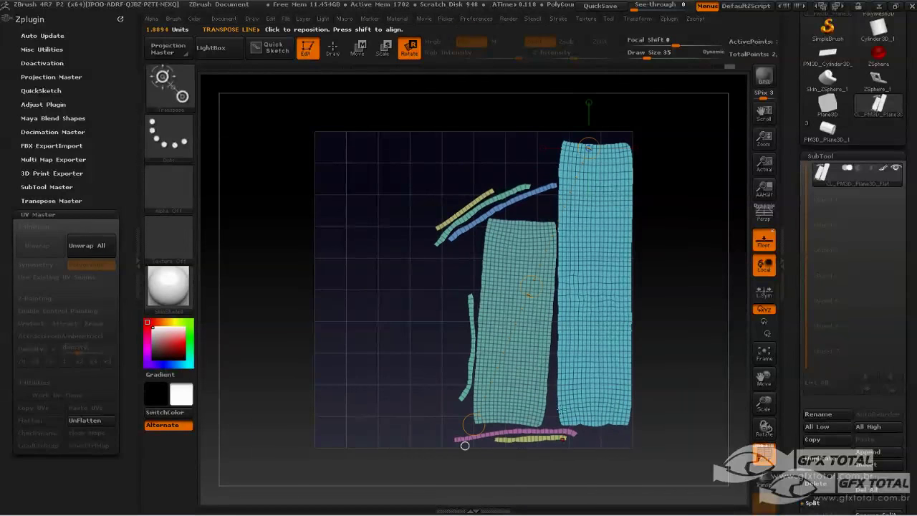
{"action": "left_click", "coordinate": [356, 48]}
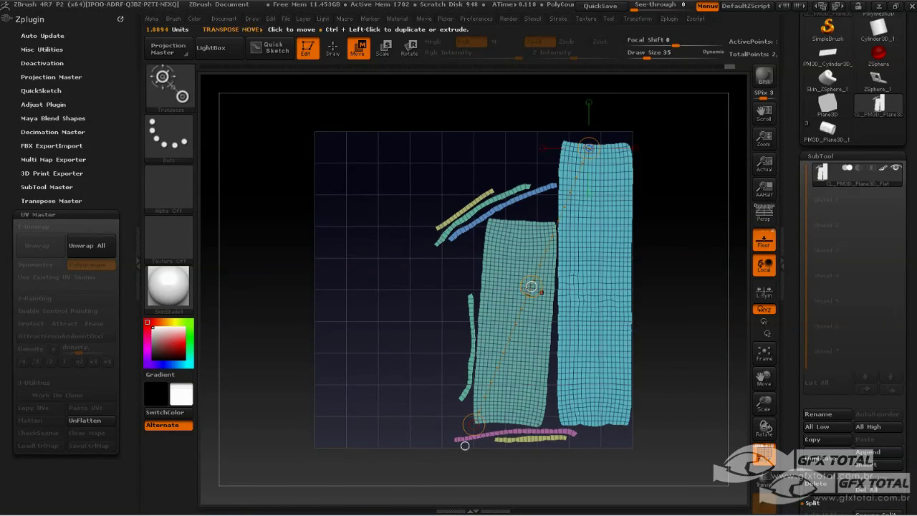
{"action": "left_click_drag", "start_coordinate": [531, 285], "coordinate": [511, 294]}
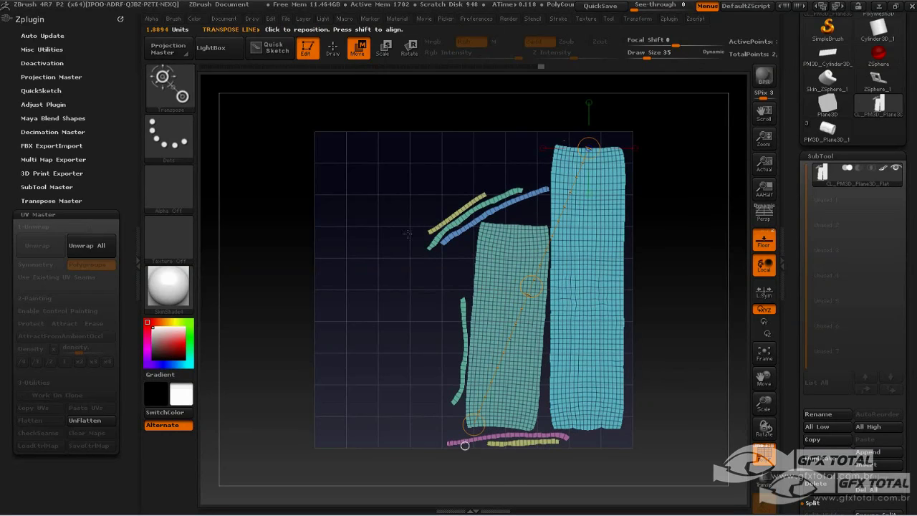
Isolate and hide the cloth panels in turn, masking the remaining panel.
{"action": "left_click", "coordinate": [332, 48]}
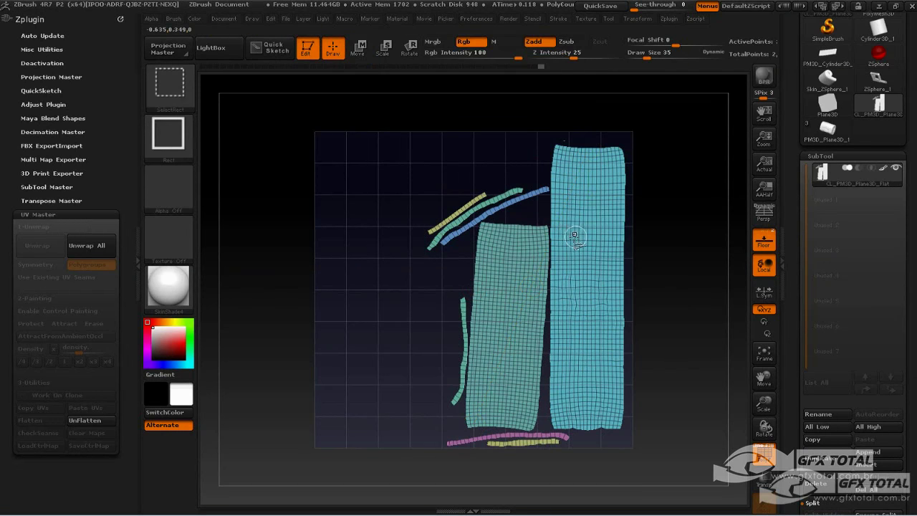
{"action": "left_click", "coordinate": [573, 241], "text": "ctrl+shift"}
{"action": "left_click", "coordinate": [574, 242], "text": "ctrl+shift"}
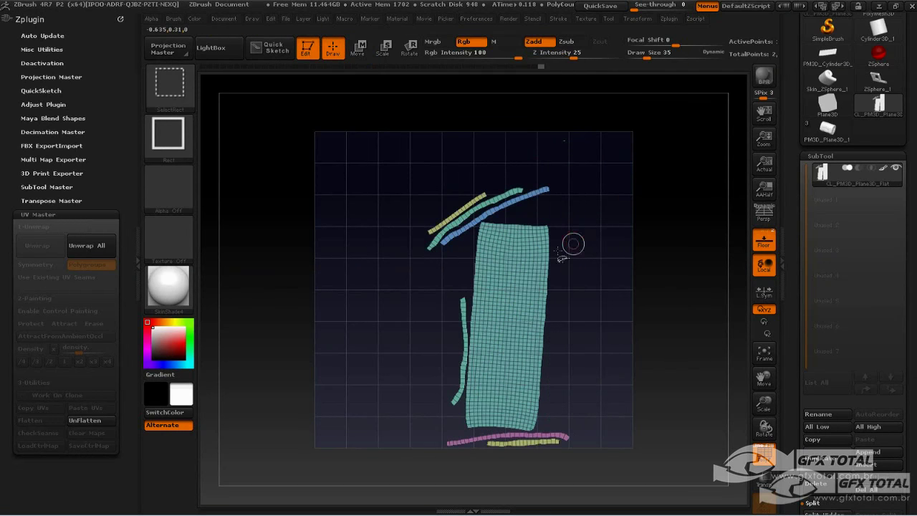
{"action": "left_click", "coordinate": [528, 272], "text": "ctrl+alt+shift"}
{"action": "left_click_drag", "start_coordinate": [374, 155], "coordinate": [589, 486], "text": "ctrl"}
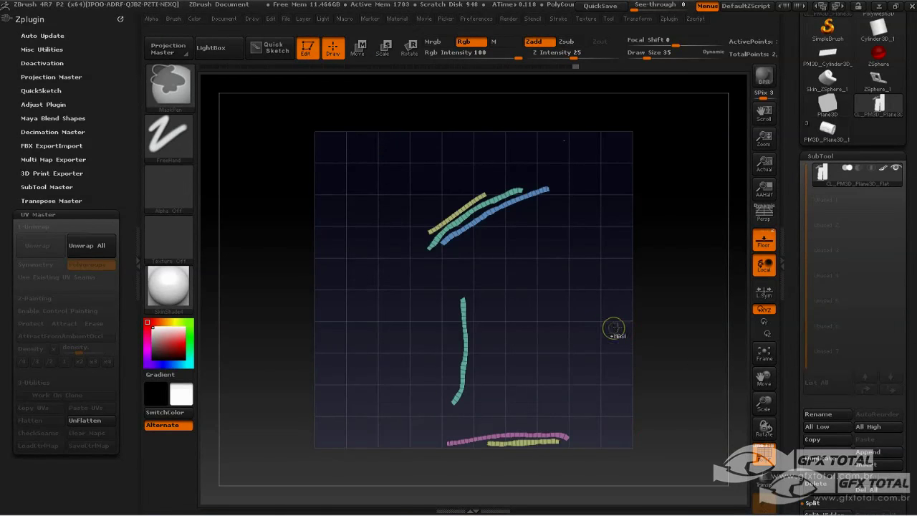
{"action": "left_click", "coordinate": [624, 331], "text": "ctrl+shift"}
Mask the cloth panels and move the free strap strips up and to the left.
{"action": "key", "text": "w"}
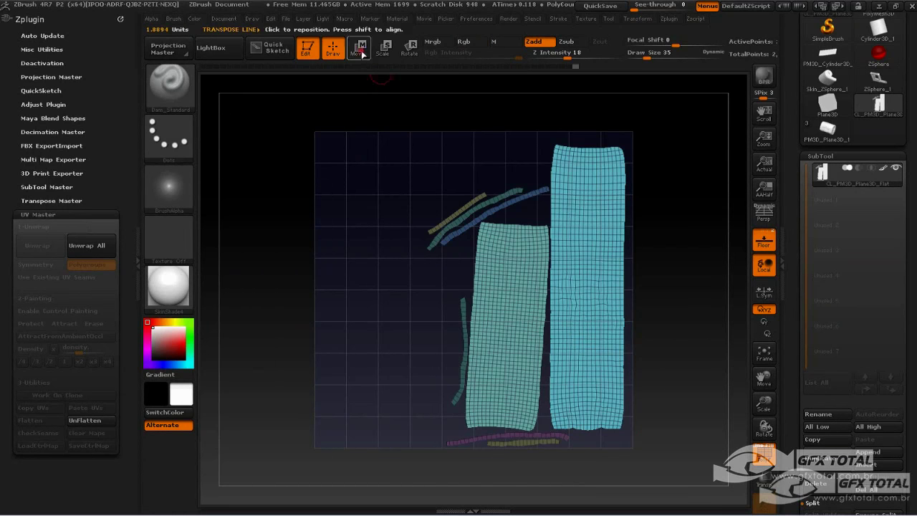
{"action": "left_click", "coordinate": [466, 192], "text": "ctrl"}
{"action": "left_click_drag", "start_coordinate": [465, 220], "coordinate": [270, 220]}
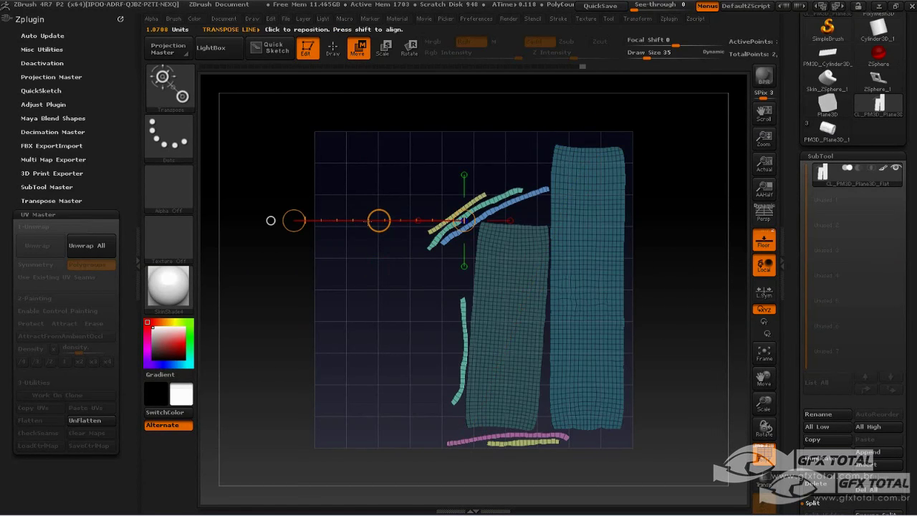
{"action": "left_click_drag", "start_coordinate": [379, 220], "coordinate": [290, 178]}
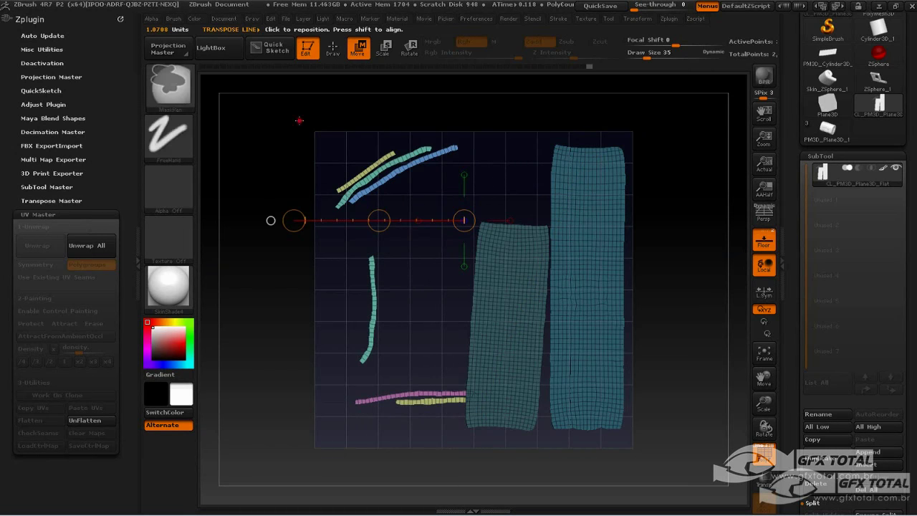
{"action": "left_click_drag", "start_coordinate": [299, 120], "coordinate": [471, 204], "text": "ctrl"}
{"action": "left_click_drag", "start_coordinate": [379, 220], "coordinate": [374, 55]}
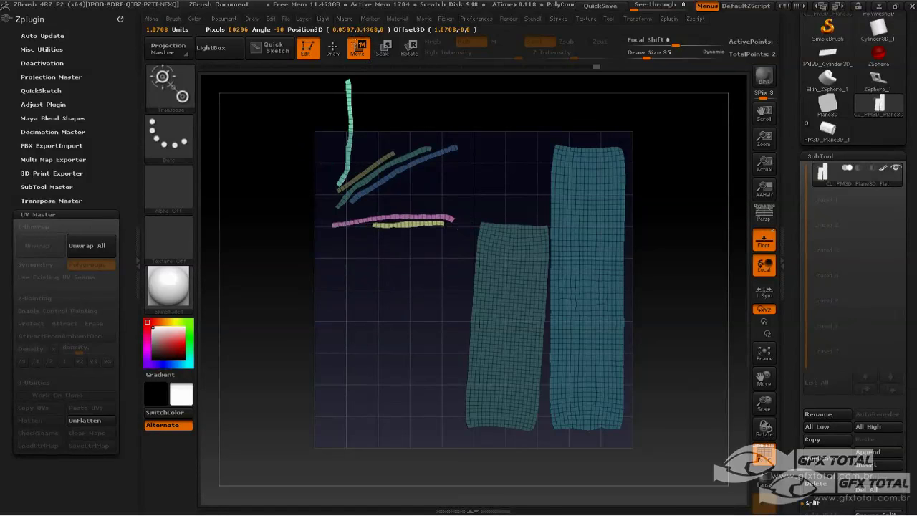
{"action": "left_click_drag", "start_coordinate": [293, 220], "coordinate": [464, 220]}
Lay the vertical teal strip horizontal, then move the purple, yellow and teal strips down-left.
{"action": "left_click_drag", "start_coordinate": [289, 193], "coordinate": [460, 244], "text": "ctrl"}
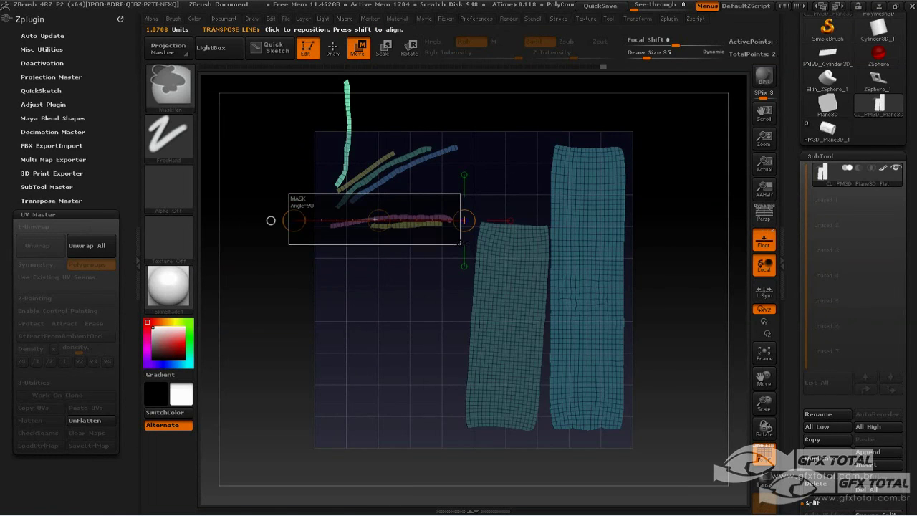
{"action": "left_click_drag", "start_coordinate": [375, 219], "coordinate": [373, 392]}
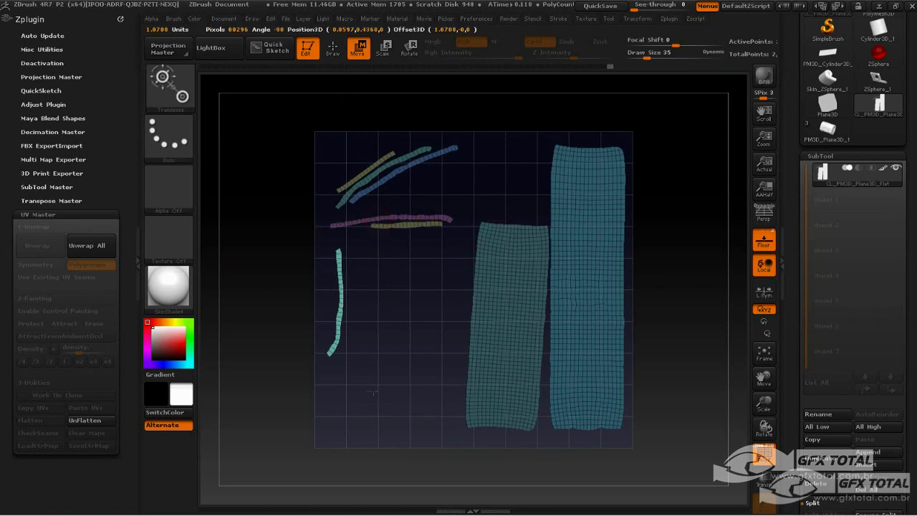
{"action": "mouse_move", "coordinate": [342, 252]}
{"action": "left_mouse_down"}
{"action": "mouse_move", "coordinate": [342, 358]}
{"action": "mouse_move", "coordinate": [450, 252]}
{"action": "left_mouse_up"}
{"action": "left_click", "coordinate": [409, 47]}
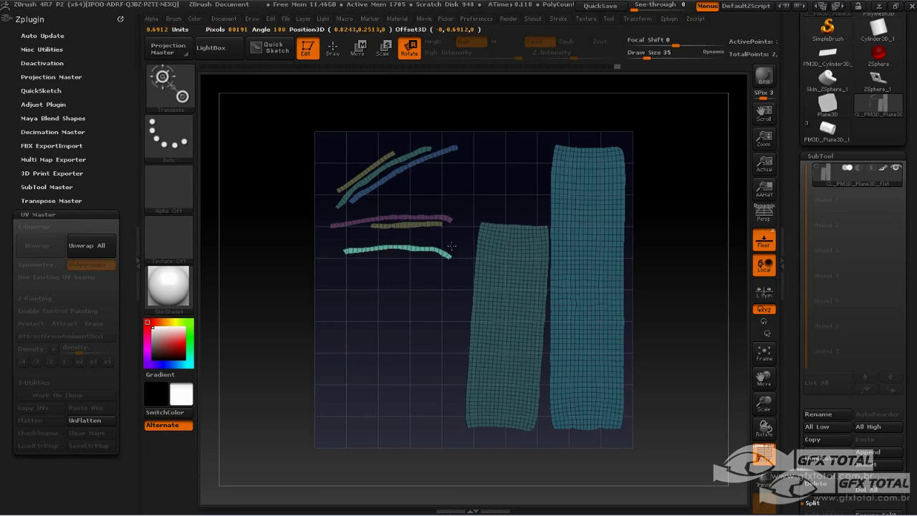
{"action": "left_click", "coordinate": [357, 47]}
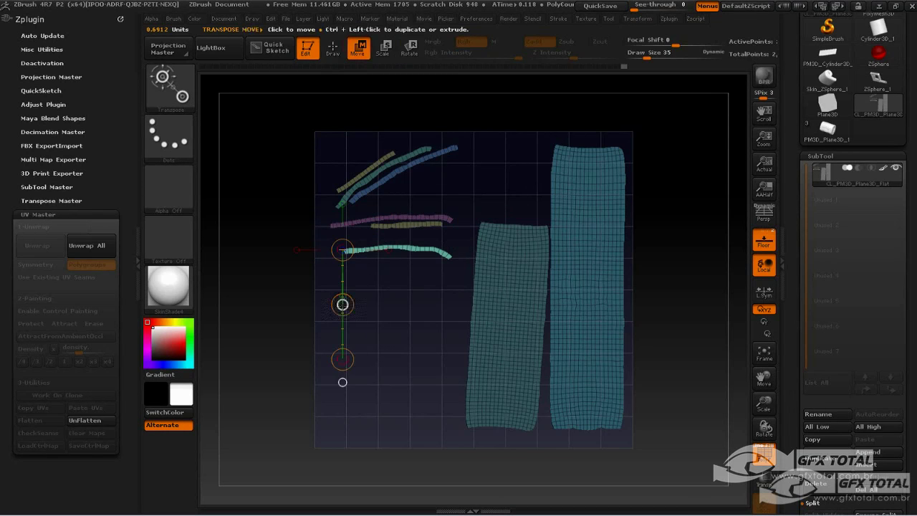
{"action": "left_click_drag", "start_coordinate": [343, 304], "coordinate": [342, 291]}
{"action": "key", "text": "ctrl"}
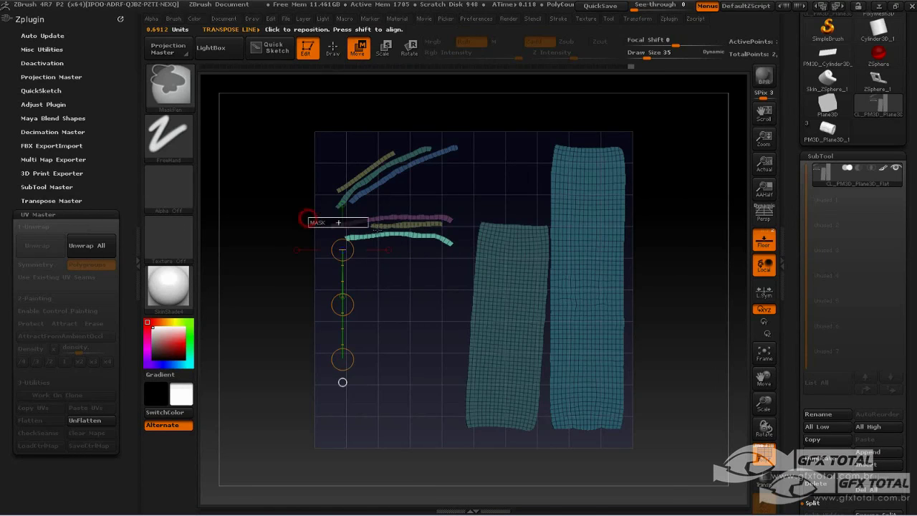
{"action": "mouse_move", "coordinate": [367, 227]}
{"action": "left_mouse_down", "text": "ctrl"}
{"action": "mouse_move", "coordinate": [470, 241]}
{"action": "mouse_move", "coordinate": [471, 250]}
{"action": "mouse_move", "coordinate": [360, 205]}
{"action": "left_mouse_up", "text": "ctrl"}
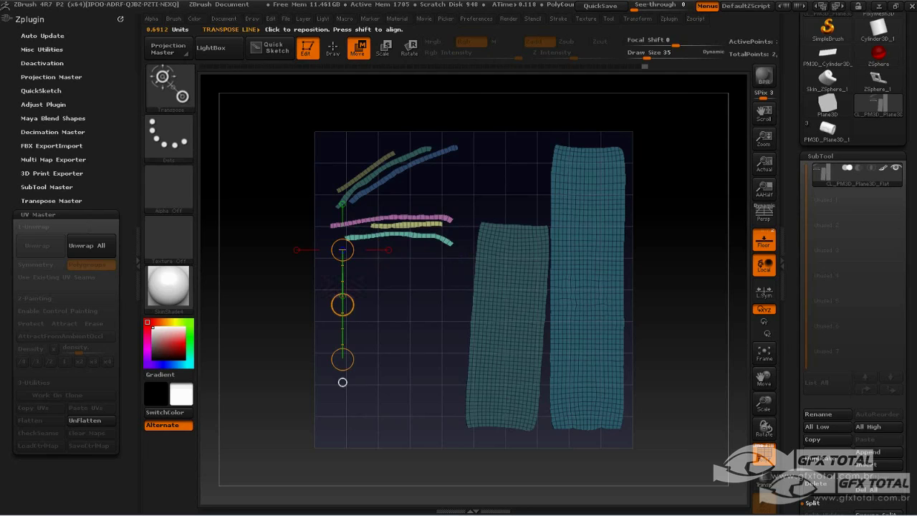
{"action": "left_click_drag", "start_coordinate": [343, 305], "coordinate": [337, 324]}
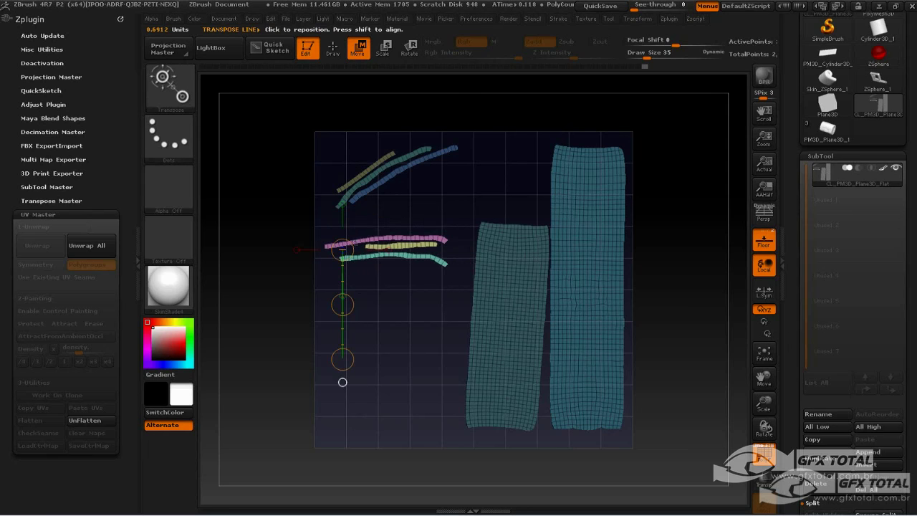
Rotate the upper yellow, teal and blue strips horizontal and nudge them down.
{"action": "mouse_move", "coordinate": [291, 228]}
{"action": "left_mouse_down", "text": "ctrl"}
{"action": "mouse_move", "coordinate": [389, 248]}
{"action": "mouse_move", "coordinate": [459, 284]}
{"action": "left_mouse_up", "text": "ctrl"}
{"action": "left_click_drag", "start_coordinate": [293, 128], "coordinate": [473, 219], "text": "ctrl+alt"}
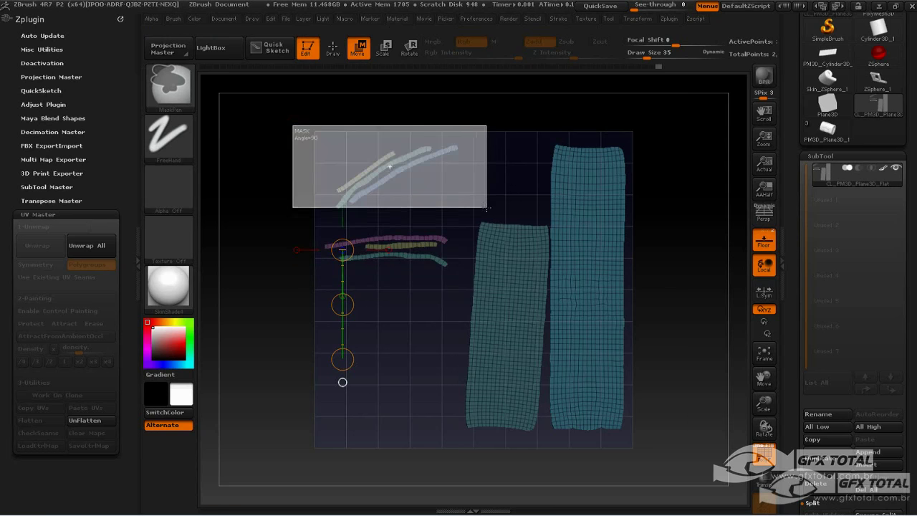
{"action": "mouse_move", "coordinate": [457, 146]}
{"action": "left_mouse_down"}
{"action": "mouse_move", "coordinate": [343, 204]}
{"action": "mouse_move", "coordinate": [330, 139]}
{"action": "left_mouse_up"}
{"action": "left_click", "coordinate": [410, 48]}
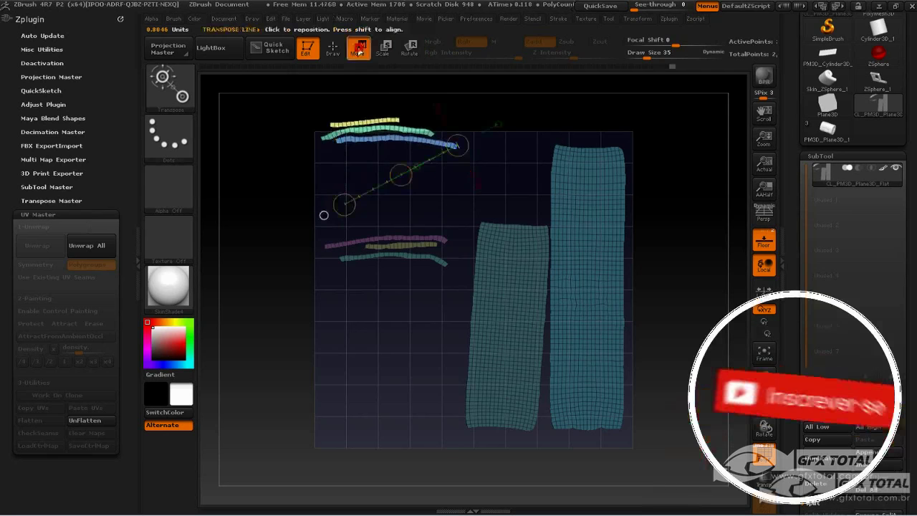
{"action": "key", "text": "w"}
{"action": "left_click_drag", "start_coordinate": [371, 180], "coordinate": [371, 203]}
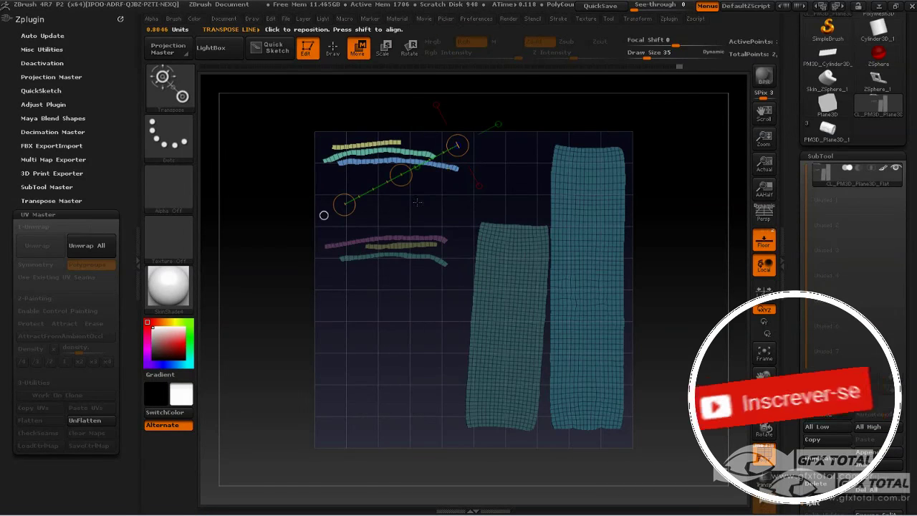
Move the lower strips up beneath the upper ones and clear the mask.
{"action": "key", "text": "ctrl"}
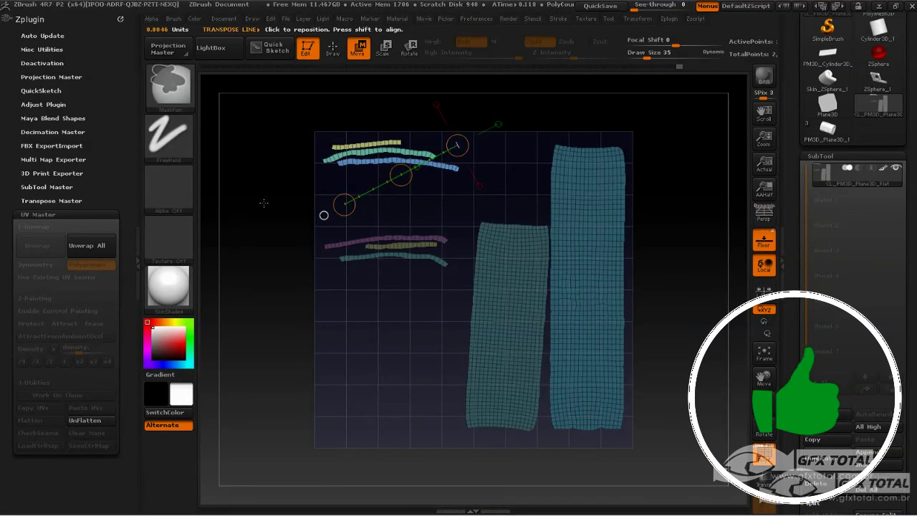
{"action": "left_click_drag", "start_coordinate": [277, 127], "coordinate": [487, 186], "text": "ctrl"}
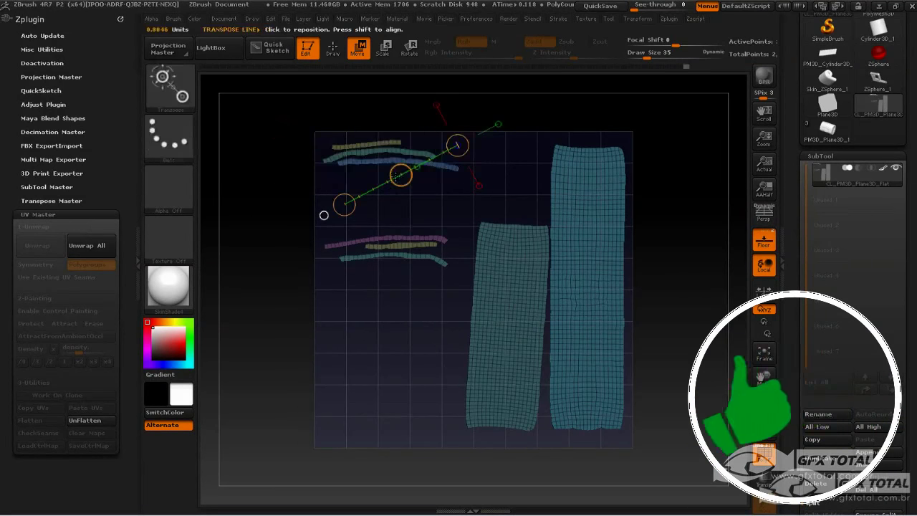
{"action": "left_click_drag", "start_coordinate": [273, 212], "coordinate": [458, 281], "text": "ctrl+alt"}
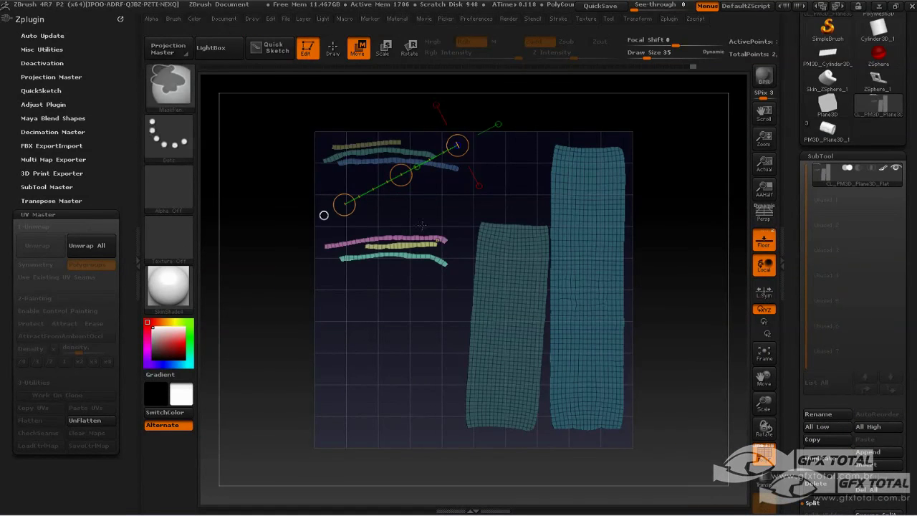
{"action": "left_click_drag", "start_coordinate": [399, 177], "coordinate": [402, 130]}
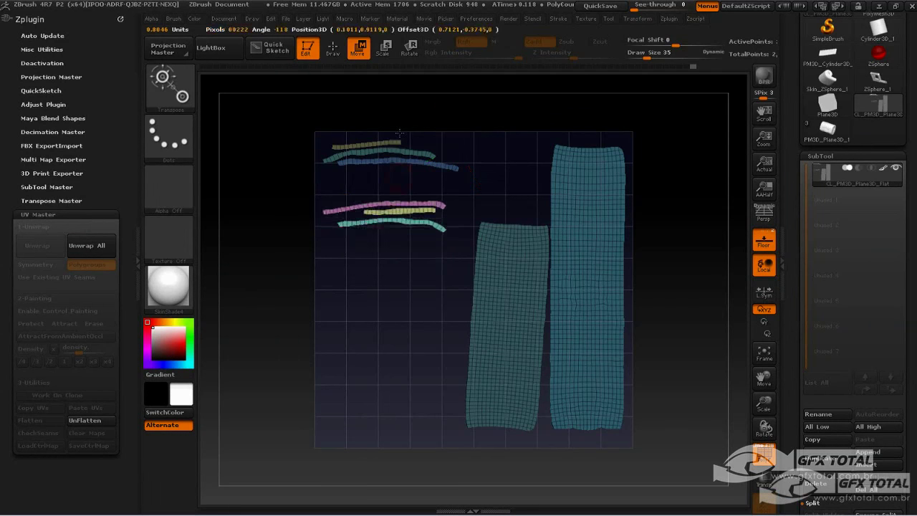
{"action": "left_click_drag", "start_coordinate": [330, 272], "coordinate": [351, 291], "text": "ctrl"}
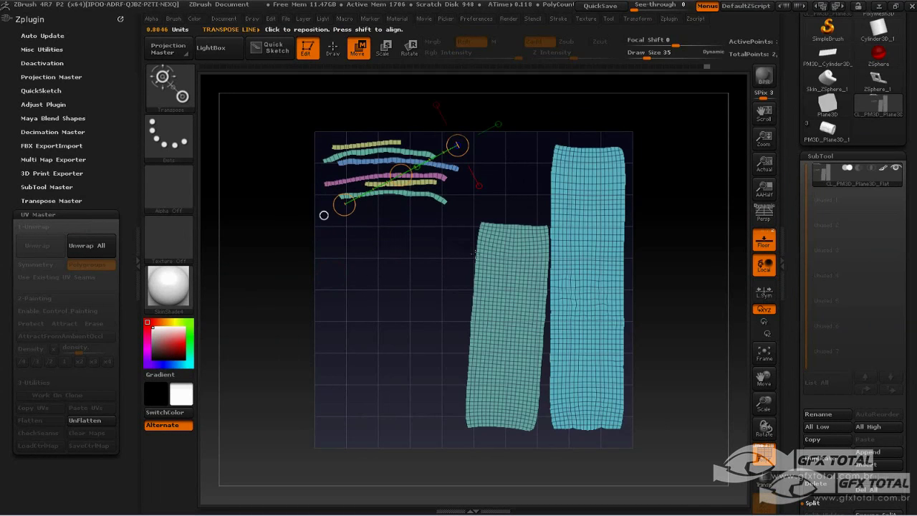
Isolate the right, then the left cloth panel, and unhide the remaining pieces.
{"action": "left_click", "coordinate": [559, 199], "text": "ctrl"}
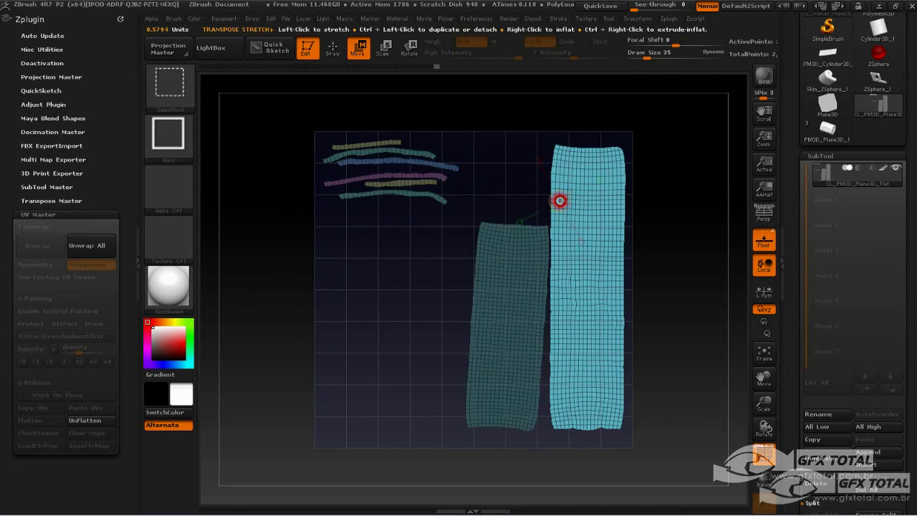
{"action": "left_click", "coordinate": [334, 54]}
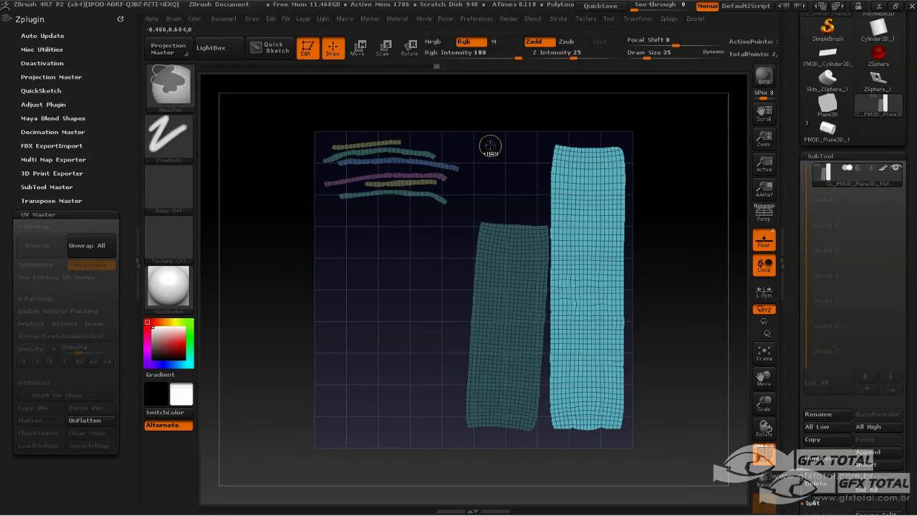
{"action": "left_click", "coordinate": [555, 190], "text": "ctrl+shift"}
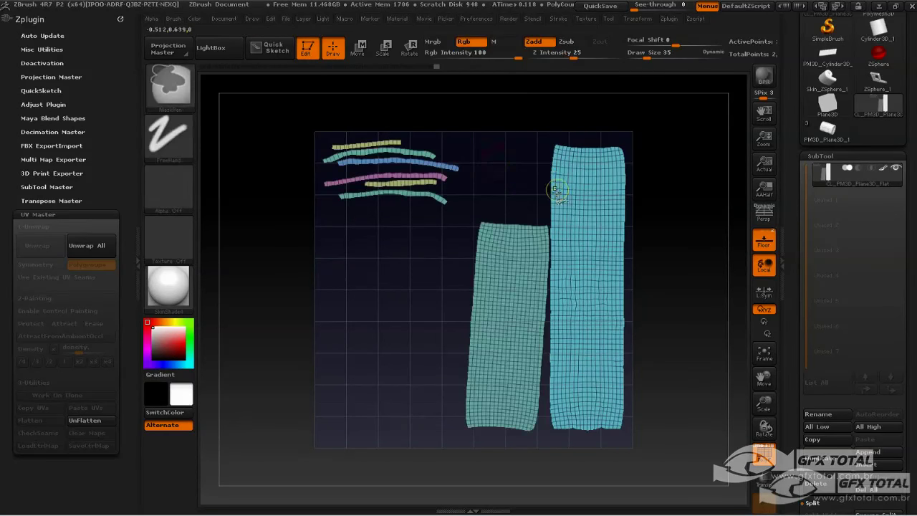
{"action": "left_click", "coordinate": [505, 204], "text": "ctrl+shift"}
{"action": "left_click", "coordinate": [525, 224], "text": "ctrl+shift"}
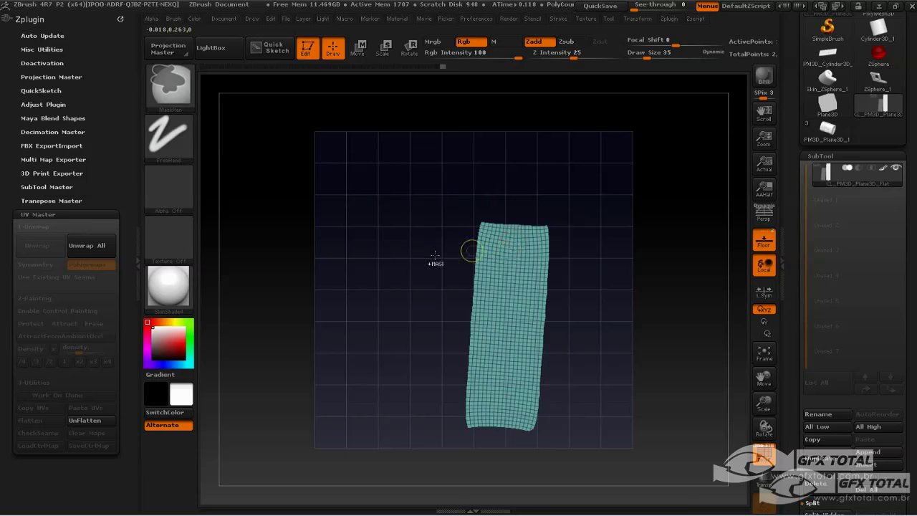
{"action": "left_click", "coordinate": [350, 272], "text": "ctrl+shift"}
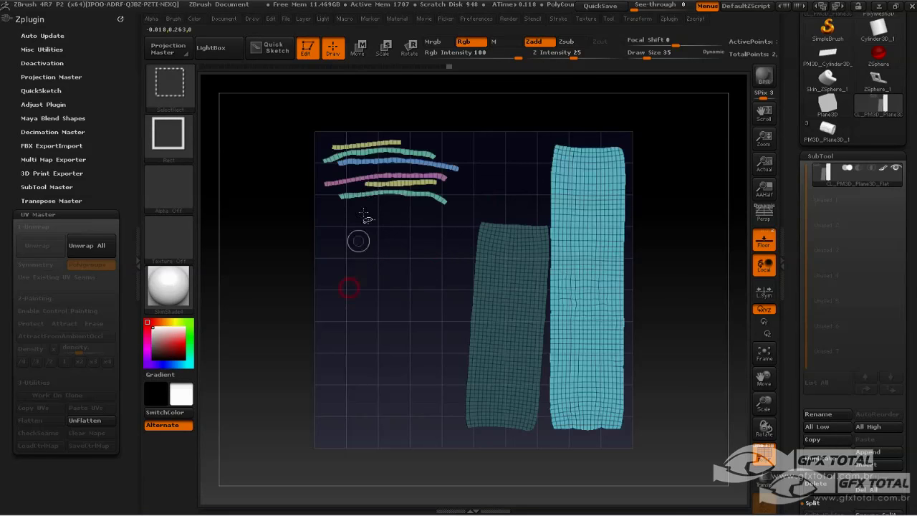
Move the left panel, rotate it upright, enlarge it about a fifth, and set it beside the right panel.
{"action": "key", "text": "w"}
{"action": "left_click", "coordinate": [493, 293], "text": "alt"}
{"action": "left_click_drag", "start_coordinate": [493, 294], "coordinate": [376, 294]}
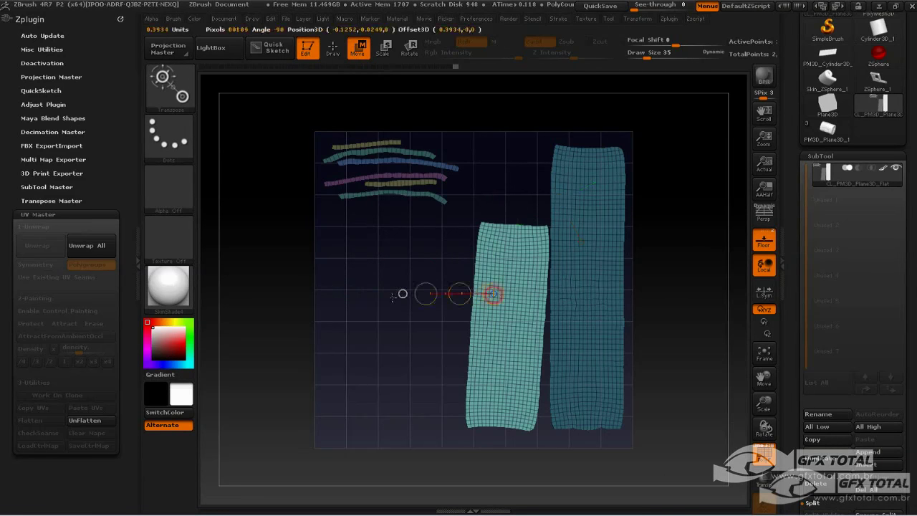
{"action": "mouse_move", "coordinate": [434, 294]}
{"action": "left_mouse_down"}
{"action": "mouse_move", "coordinate": [409, 298]}
{"action": "mouse_move", "coordinate": [366, 229]}
{"action": "left_mouse_up"}
{"action": "left_click", "coordinate": [411, 49]}
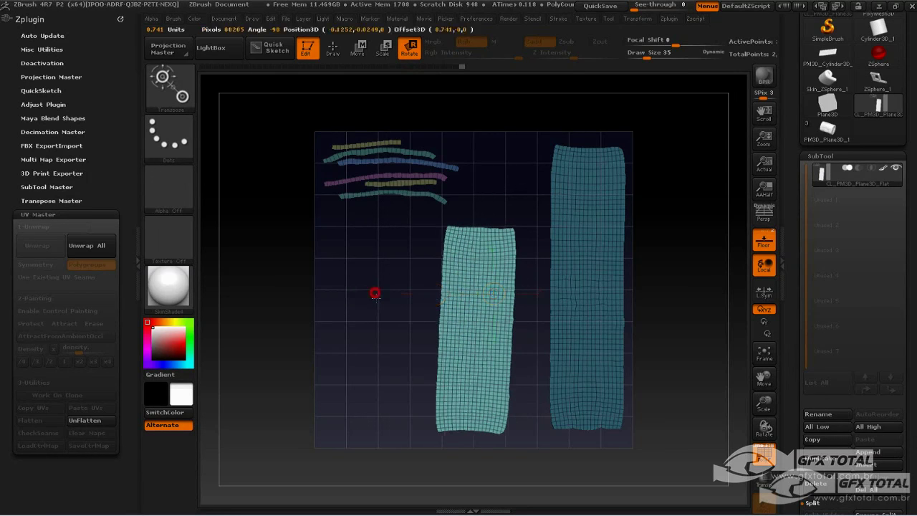
{"action": "left_click", "coordinate": [383, 49]}
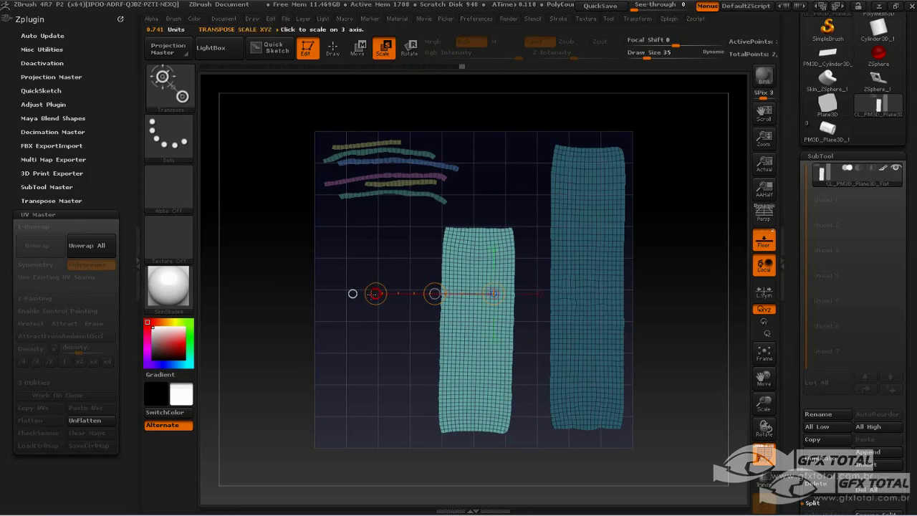
{"action": "left_click_drag", "start_coordinate": [376, 294], "coordinate": [351, 293]}
{"action": "left_click", "coordinate": [361, 50]}
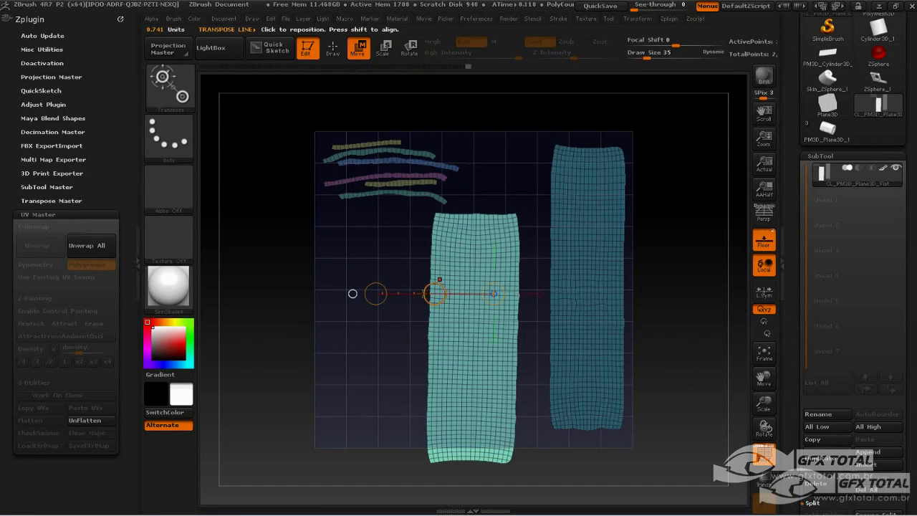
{"action": "left_click_drag", "start_coordinate": [435, 293], "coordinate": [461, 260]}
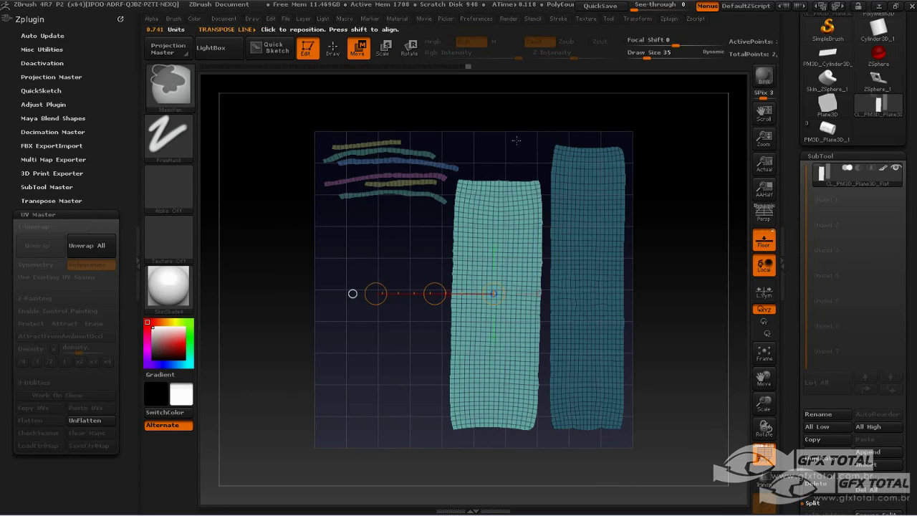
Hide the cloth panels to isolate the strap strips, then show the panels again.
{"action": "left_click", "coordinate": [333, 49]}
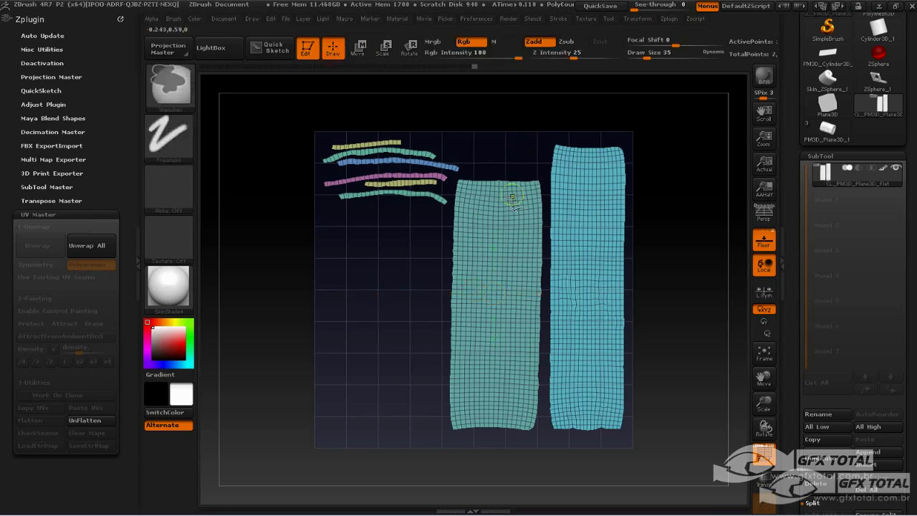
{"action": "left_click", "coordinate": [552, 196], "text": "ctrl+shift"}
{"action": "left_click_drag", "start_coordinate": [512, 205], "coordinate": [529, 206], "text": "ctrl+shift"}
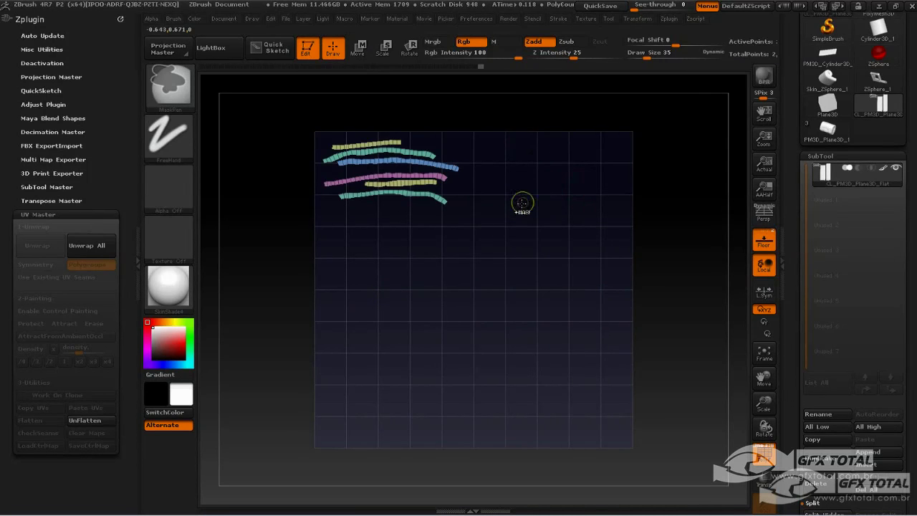
{"action": "left_click", "coordinate": [521, 184], "text": "ctrl+shift"}
Mask the cloth panels, rotate the strap strips upright, enlarge them and shift them left.
{"action": "left_click", "coordinate": [483, 122], "text": "ctrl"}
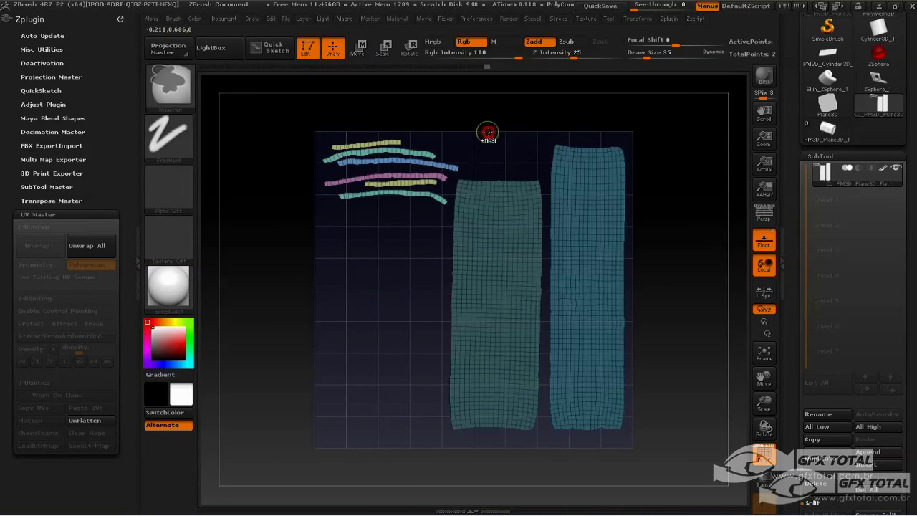
{"action": "left_click", "coordinate": [409, 48]}
{"action": "left_click_drag", "start_coordinate": [315, 171], "coordinate": [459, 171]}
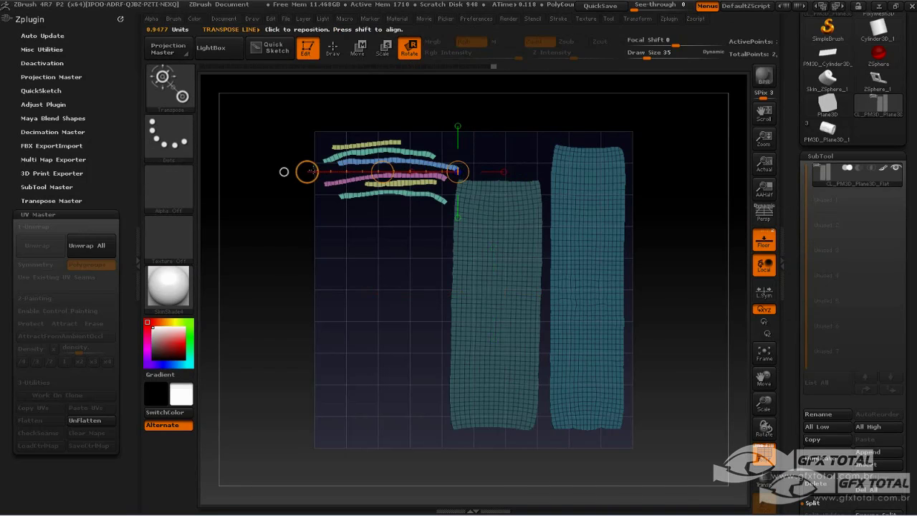
{"action": "left_click_drag", "start_coordinate": [316, 171], "coordinate": [440, 309]}
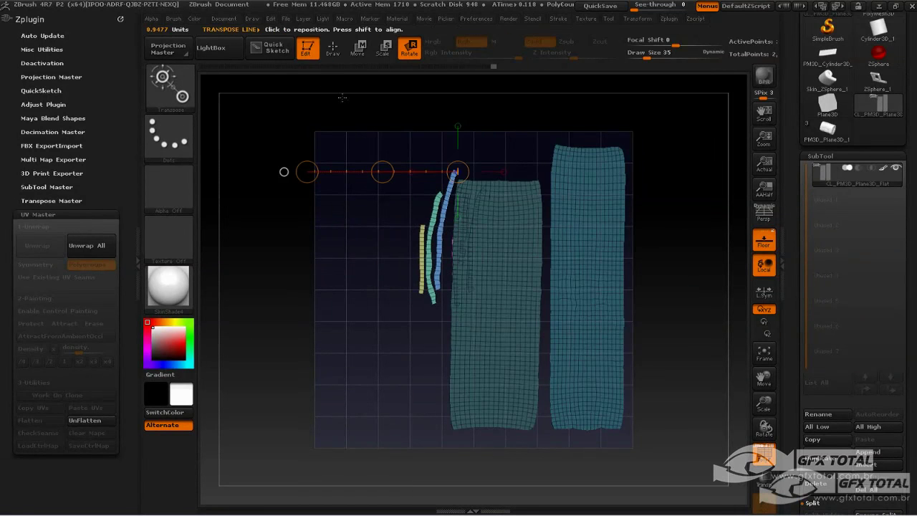
{"action": "left_click", "coordinate": [385, 48]}
{"action": "left_click_drag", "start_coordinate": [306, 172], "coordinate": [299, 55]}
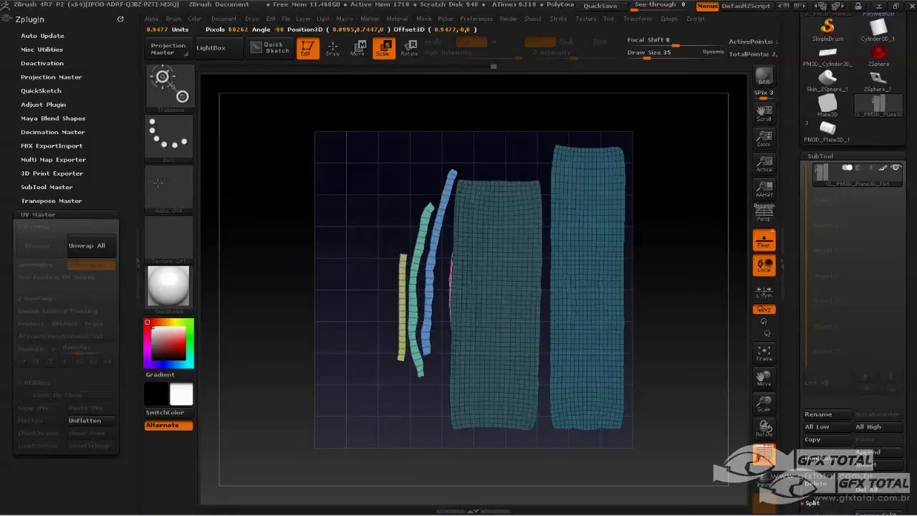
{"action": "left_click", "coordinate": [358, 50]}
{"action": "left_click_drag", "start_coordinate": [382, 171], "coordinate": [319, 67]}
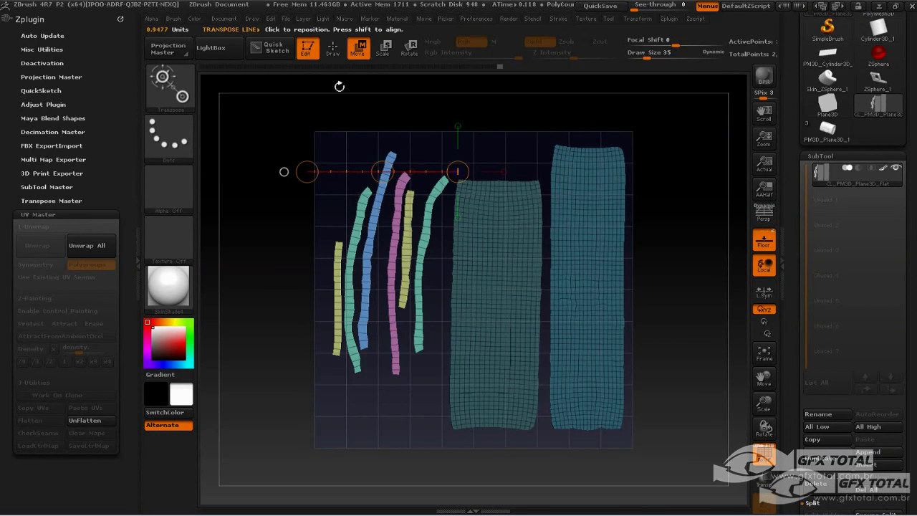
Stand the strips fully upright, scale them taller, clear the panel mask and face the layout.
{"action": "left_click", "coordinate": [406, 52]}
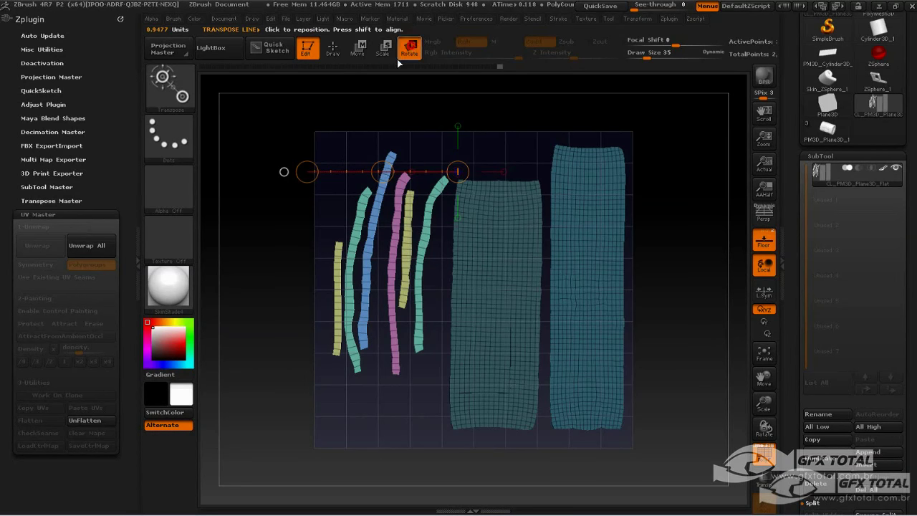
{"action": "mouse_move", "coordinate": [306, 171]}
{"action": "left_mouse_down"}
{"action": "mouse_move", "coordinate": [308, 184]}
{"action": "mouse_move", "coordinate": [273, 198]}
{"action": "left_mouse_up"}
{"action": "left_click", "coordinate": [383, 48]}
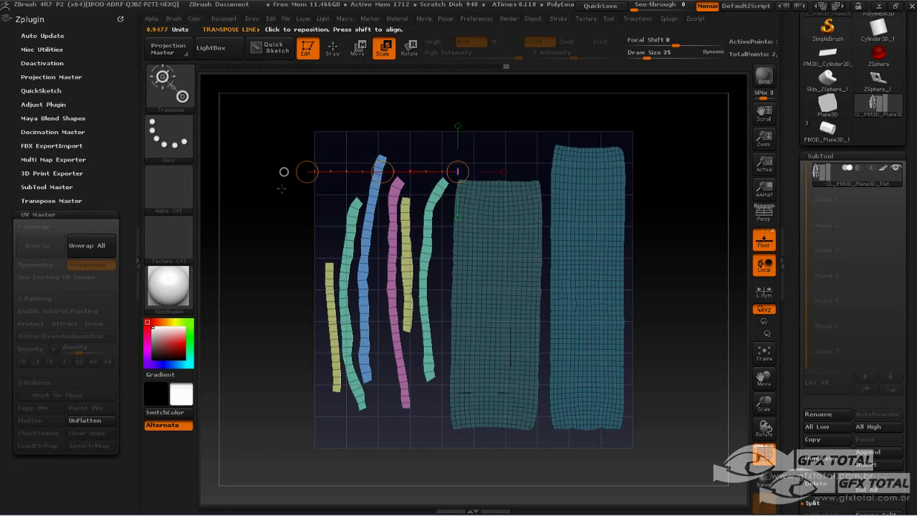
{"action": "key", "text": "ctrl+z"}
{"action": "key", "text": "ctrl+shift+z"}
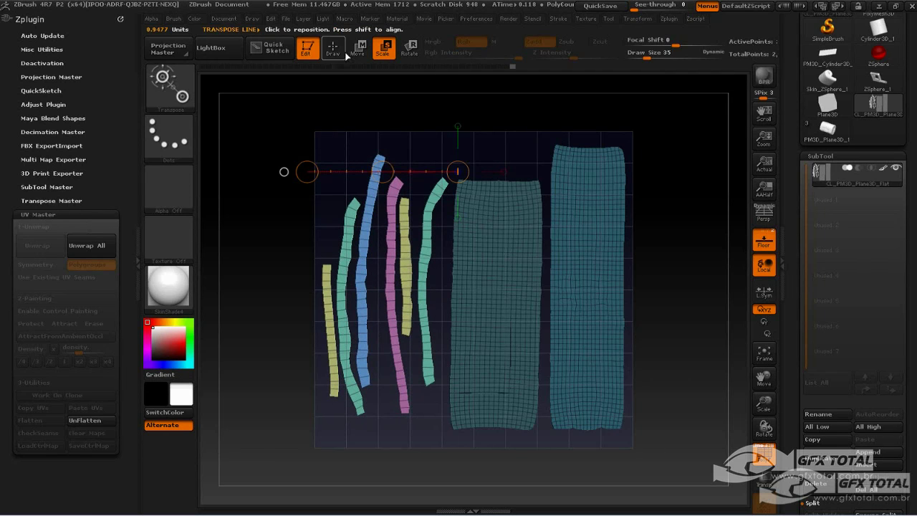
{"action": "key", "text": "q"}
{"action": "left_click_drag", "start_coordinate": [283, 136], "coordinate": [396, 174], "text": "ctrl"}
{"action": "left_click_drag", "start_coordinate": [662, 214], "coordinate": [646, 197]}
{"action": "left_click_drag", "start_coordinate": [630, 270], "coordinate": [292, 332]}
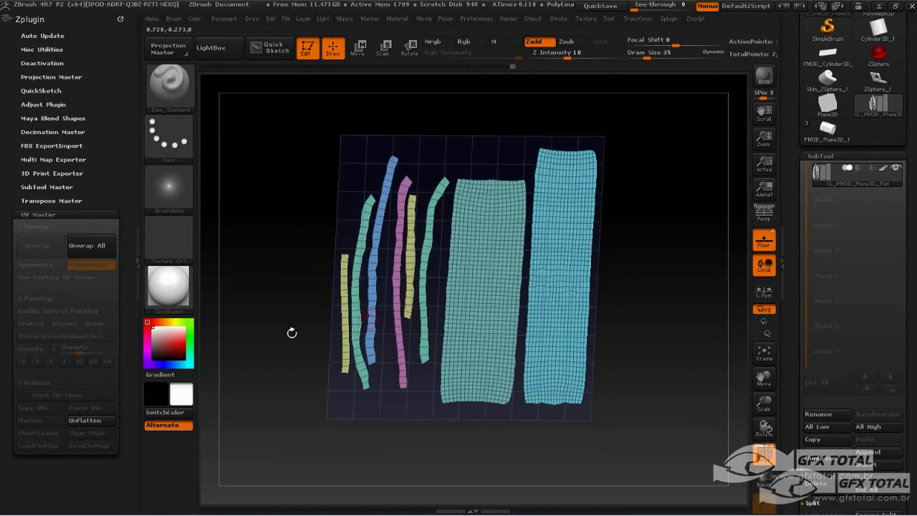
Unflatten the bedroll and paste the copied UVs onto PM3D_Plane3D_1.
{"action": "left_click", "coordinate": [94, 419]}
{"action": "mouse_move", "coordinate": [452, 383]}
{"action": "left_mouse_down"}
{"action": "mouse_move", "coordinate": [375, 440]}
{"action": "mouse_move", "coordinate": [422, 446]}
{"action": "mouse_move", "coordinate": [387, 438]}
{"action": "left_mouse_up"}
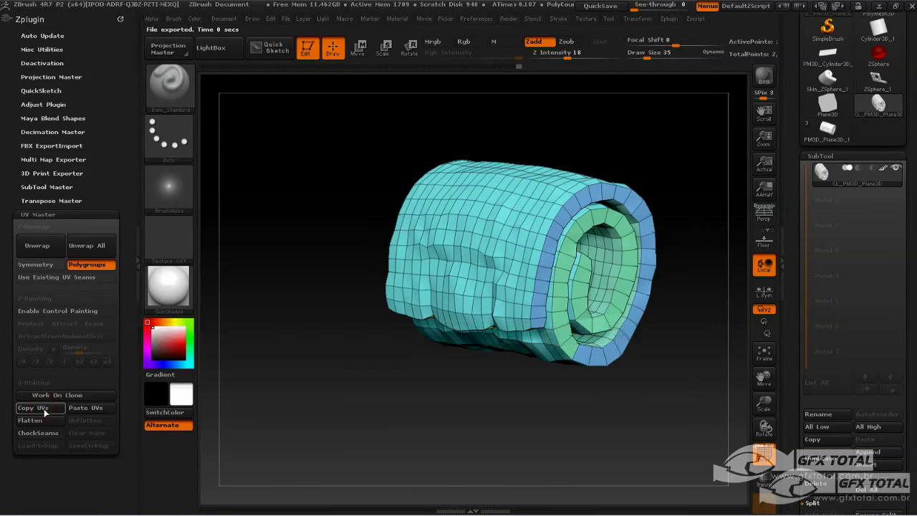
{"action": "left_click", "coordinate": [829, 133]}
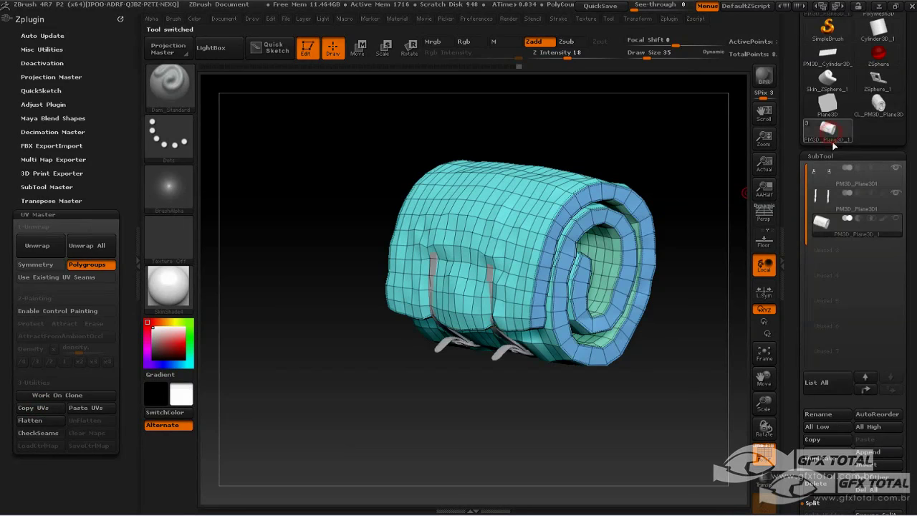
{"action": "left_click", "coordinate": [85, 408]}
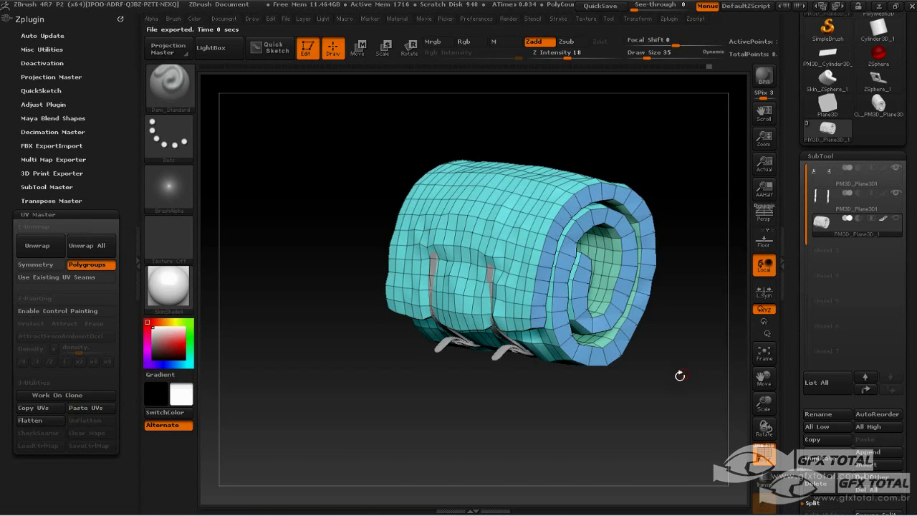
{"action": "mouse_move", "coordinate": [680, 376]}
{"action": "left_mouse_down"}
{"action": "mouse_move", "coordinate": [687, 385]}
{"action": "mouse_move", "coordinate": [665, 150]}
{"action": "left_mouse_up"}
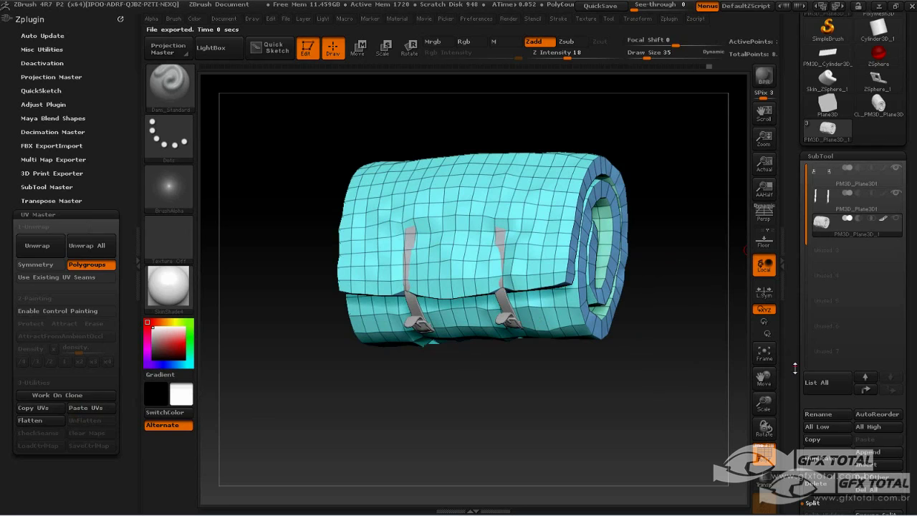
Toggle UV Map > Morph UV on and off to confirm the bedroll unrolls cleanly.
{"action": "scroll", "coordinate": [795, 369], "scroll_direction": "down", "scroll_amount": 3}
{"action": "scroll", "coordinate": [824, 322], "scroll_direction": "down", "scroll_amount": 2}
{"action": "scroll", "coordinate": [853, 272], "scroll_direction": "down", "scroll_amount": 3}
{"action": "scroll", "coordinate": [878, 223], "scroll_direction": "down", "scroll_amount": 3}
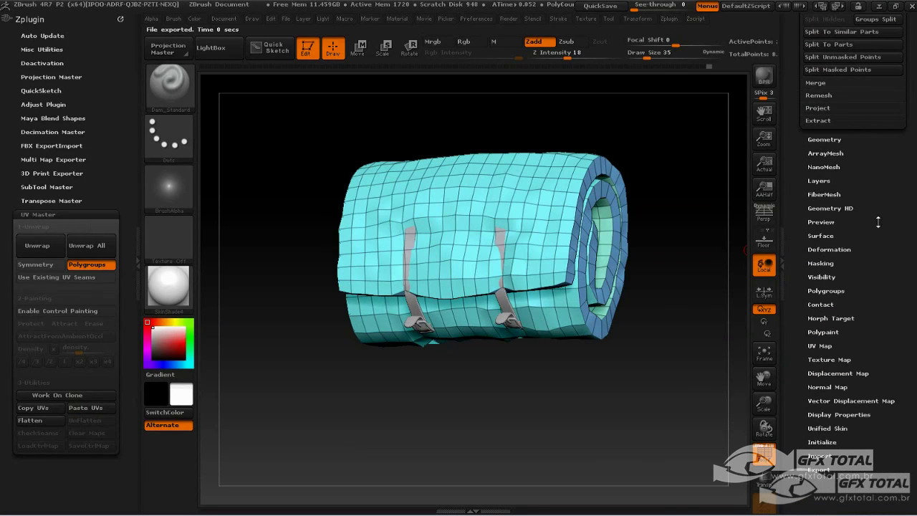
{"action": "scroll", "coordinate": [871, 283], "scroll_direction": "down", "scroll_amount": 1}
{"action": "scroll", "coordinate": [860, 280], "scroll_direction": "up", "scroll_amount": 1}
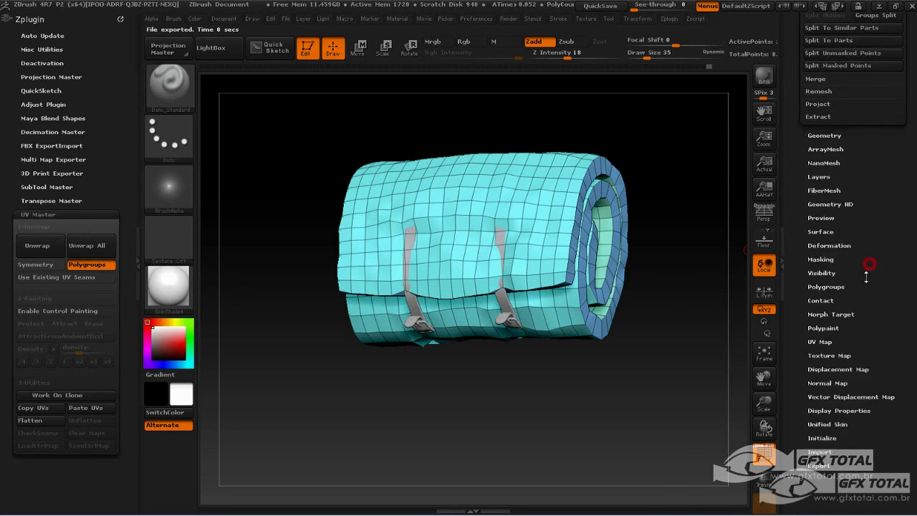
{"action": "left_click", "coordinate": [835, 354]}
{"action": "scroll", "coordinate": [852, 335], "scroll_direction": "up", "scroll_amount": 3}
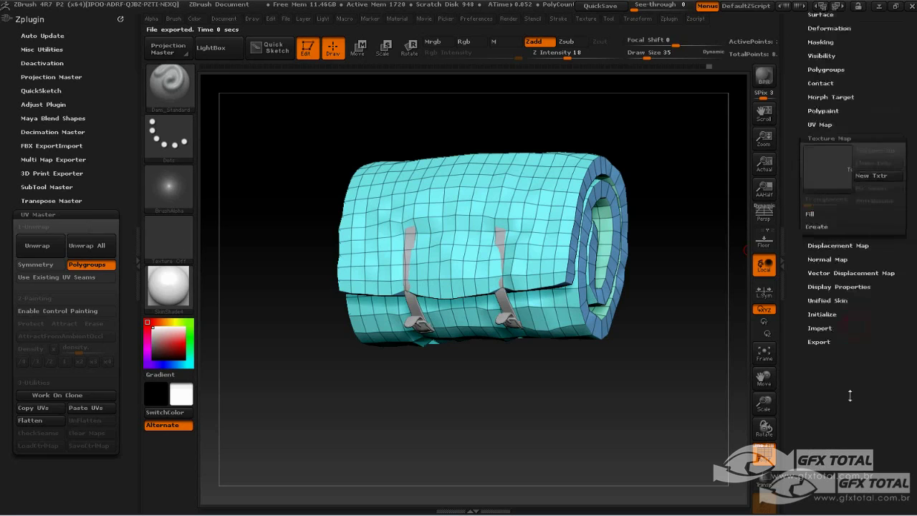
{"action": "scroll", "coordinate": [860, 308], "scroll_direction": "up", "scroll_amount": 2}
{"action": "left_click", "coordinate": [822, 264]}
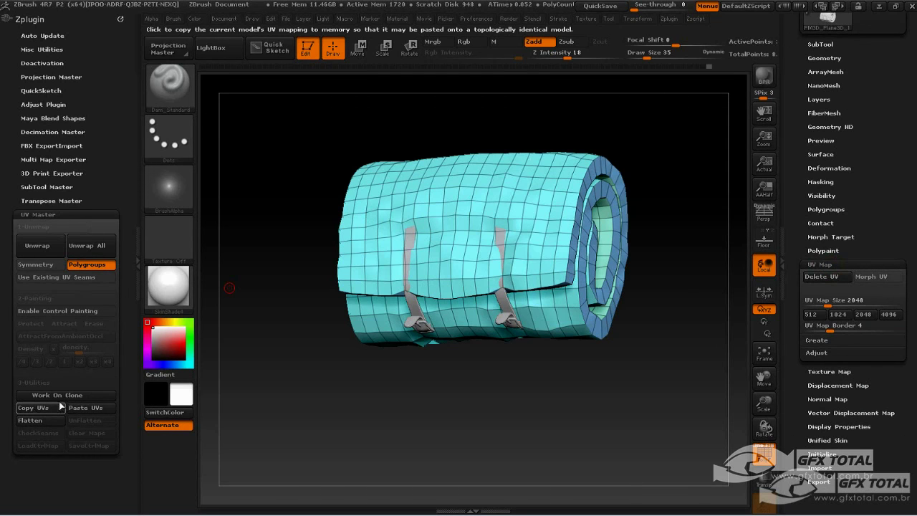
{"action": "left_click", "coordinate": [876, 277]}
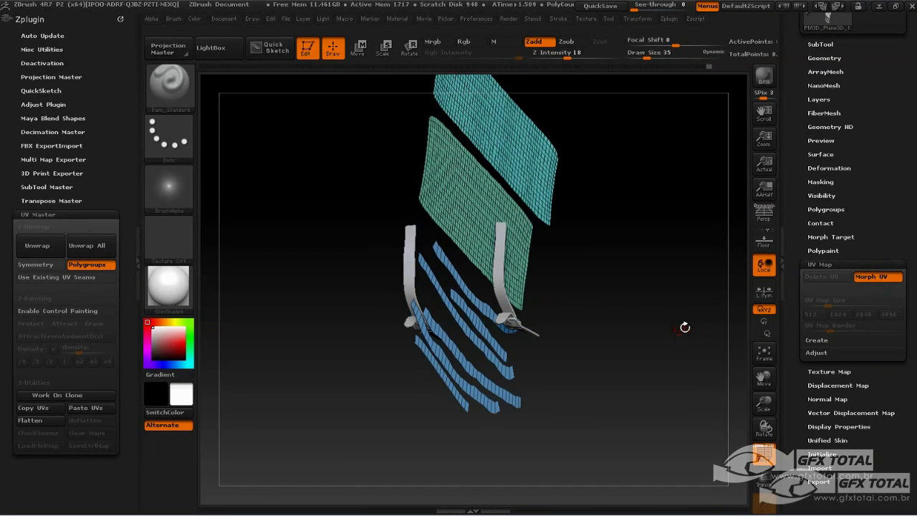
{"action": "left_click", "coordinate": [874, 280]}
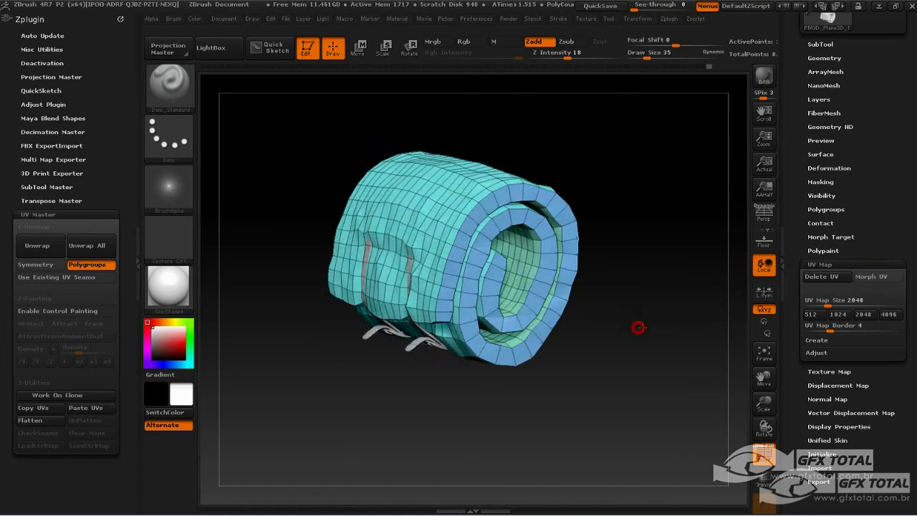
Select the strap-and-buckle subtool and orbit around the straps.
{"action": "left_click_drag", "start_coordinate": [560, 328], "coordinate": [558, 399]}
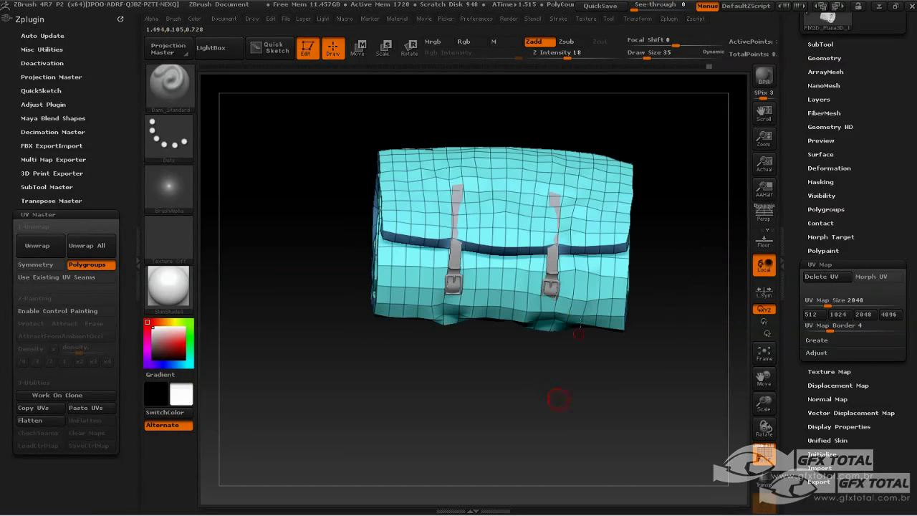
{"action": "left_click", "coordinate": [553, 258], "text": "alt"}
{"action": "mouse_move", "coordinate": [569, 266]}
{"action": "left_mouse_down"}
{"action": "mouse_move", "coordinate": [651, 268]}
{"action": "mouse_move", "coordinate": [669, 248]}
{"action": "left_mouse_up"}
Turn on Geometry > Dynamic Subdiv > Dynamic for the strap subtool and view it face-on.
{"action": "scroll", "coordinate": [867, 149], "scroll_direction": "up", "scroll_amount": 5}
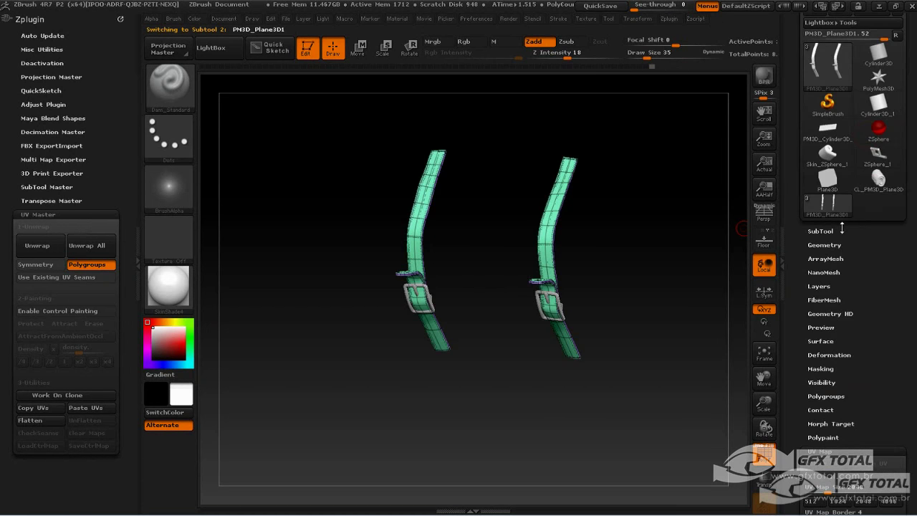
{"action": "left_click", "coordinate": [820, 231]}
{"action": "scroll", "coordinate": [798, 237], "scroll_direction": "down", "scroll_amount": 2}
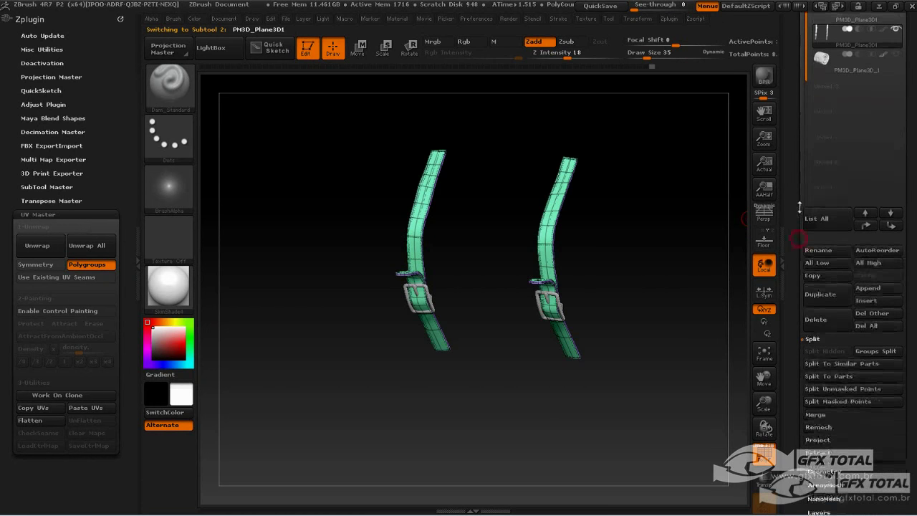
{"action": "scroll", "coordinate": [789, 284], "scroll_direction": "down", "scroll_amount": 3}
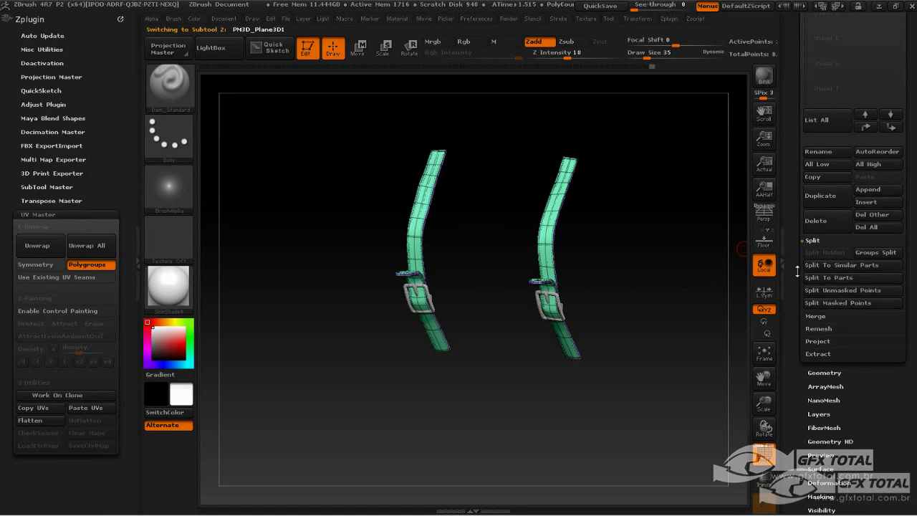
{"action": "scroll", "coordinate": [826, 351], "scroll_direction": "down", "scroll_amount": 1}
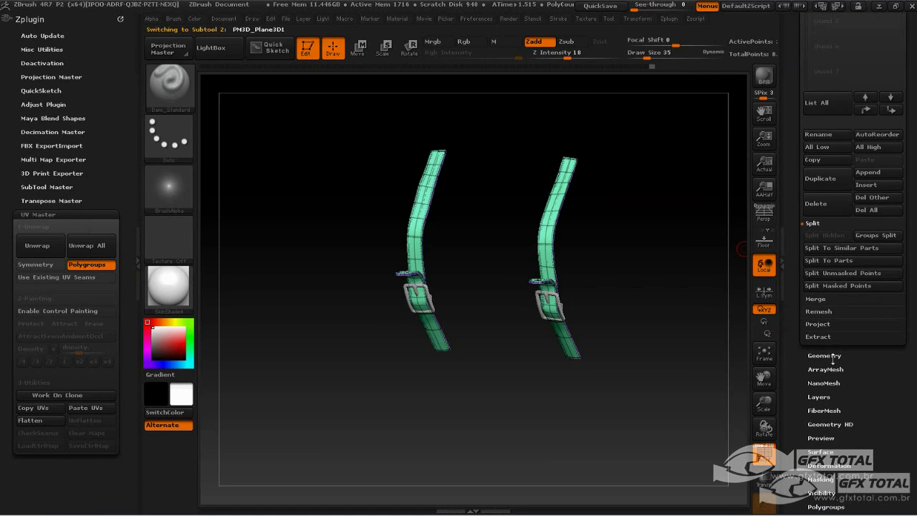
{"action": "scroll", "coordinate": [831, 356], "scroll_direction": "up", "scroll_amount": 1}
{"action": "scroll", "coordinate": [838, 401], "scroll_direction": "up", "scroll_amount": 5}
{"action": "left_click", "coordinate": [824, 489]}
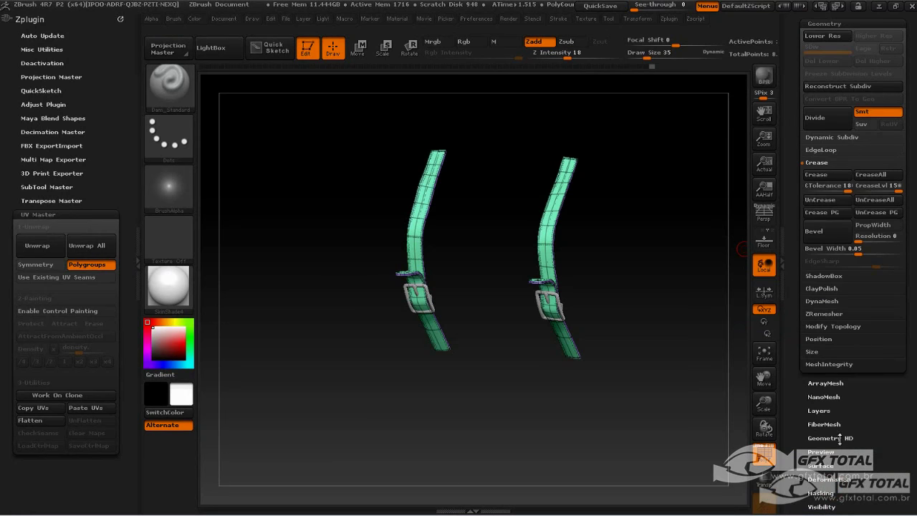
{"action": "left_click", "coordinate": [831, 137]}
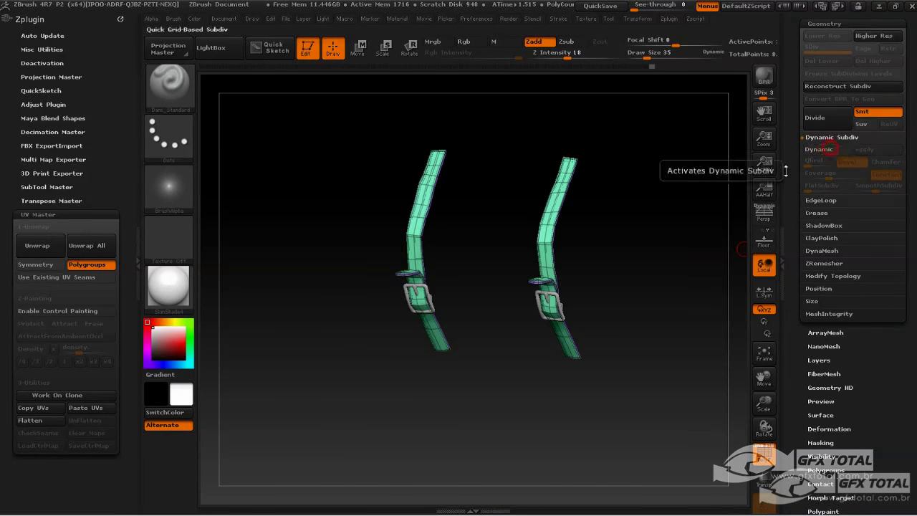
{"action": "left_click", "coordinate": [819, 149]}
{"action": "left_click_drag", "start_coordinate": [654, 265], "coordinate": [659, 281]}
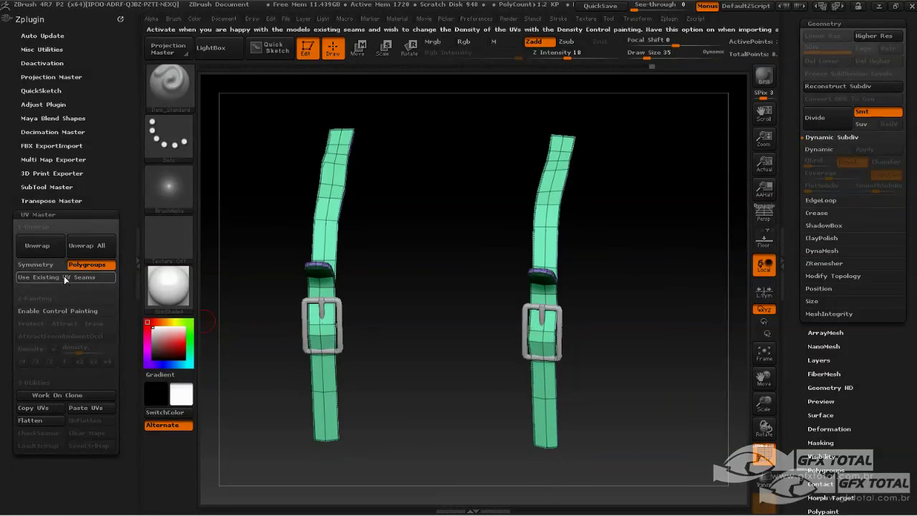
{"action": "left_click", "coordinate": [38, 247]}
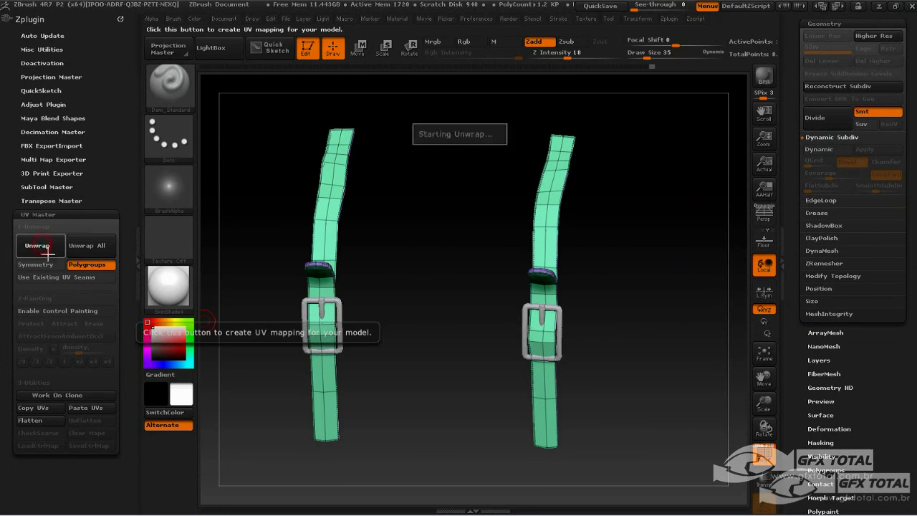
{"action": "left_click", "coordinate": [38, 421]}
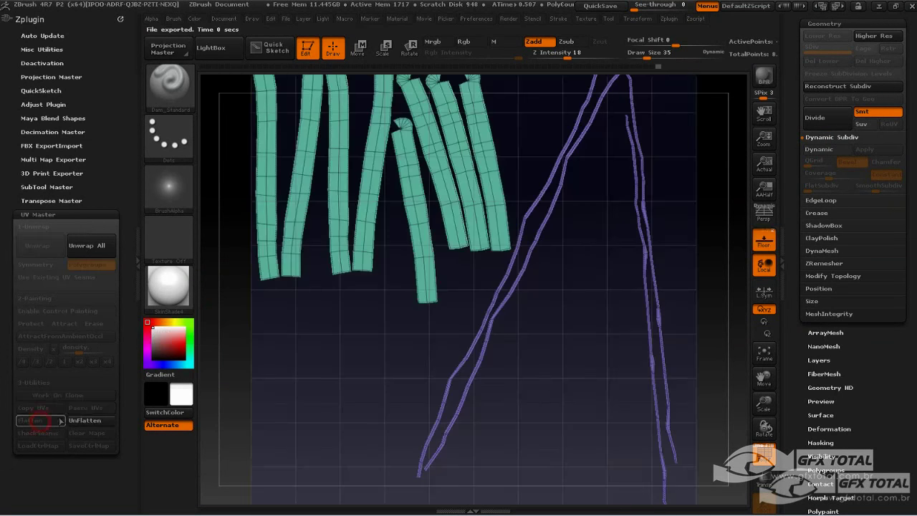
{"action": "left_click", "coordinate": [106, 420]}
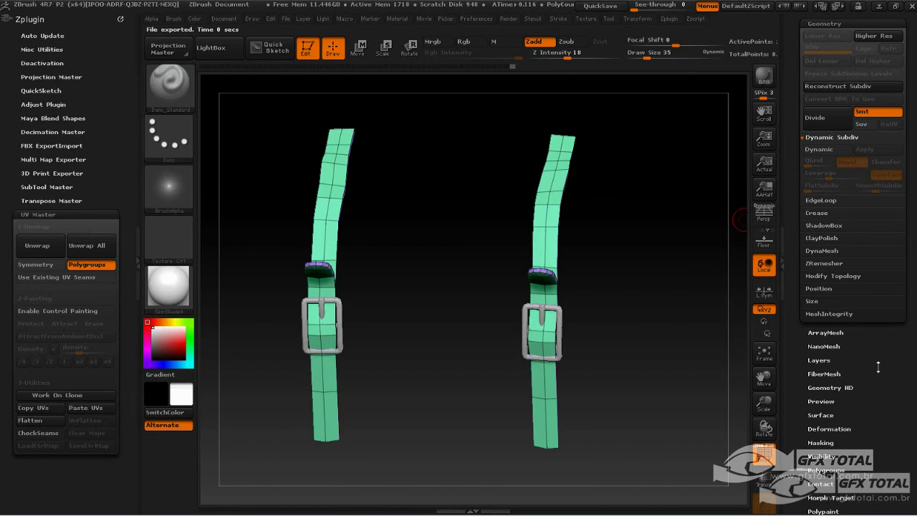
{"action": "scroll", "coordinate": [878, 367], "scroll_direction": "up", "scroll_amount": 3}
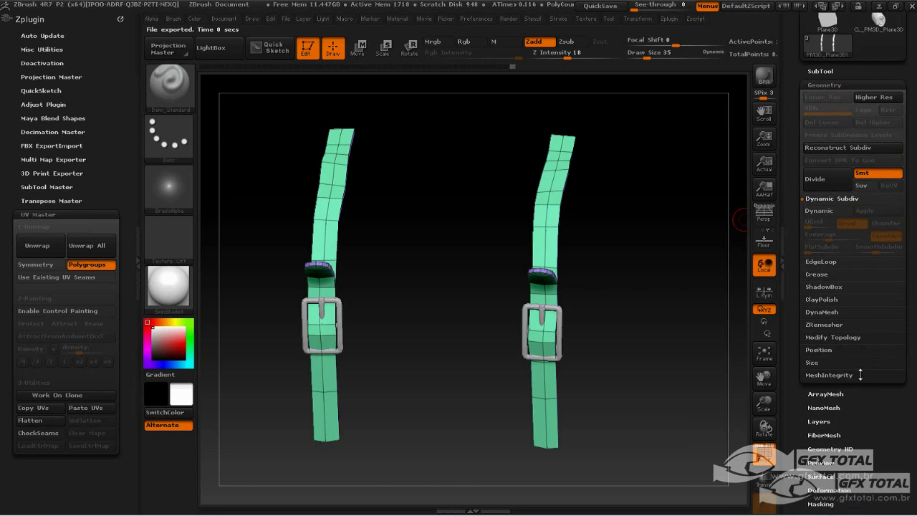
{"action": "left_click_drag", "start_coordinate": [670, 250], "coordinate": [705, 206]}
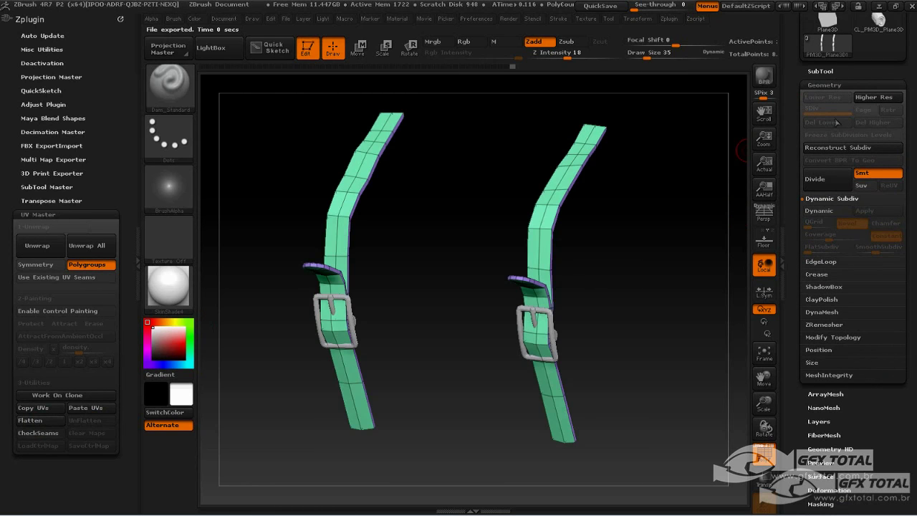
{"action": "left_click_drag", "start_coordinate": [643, 260], "coordinate": [618, 296]}
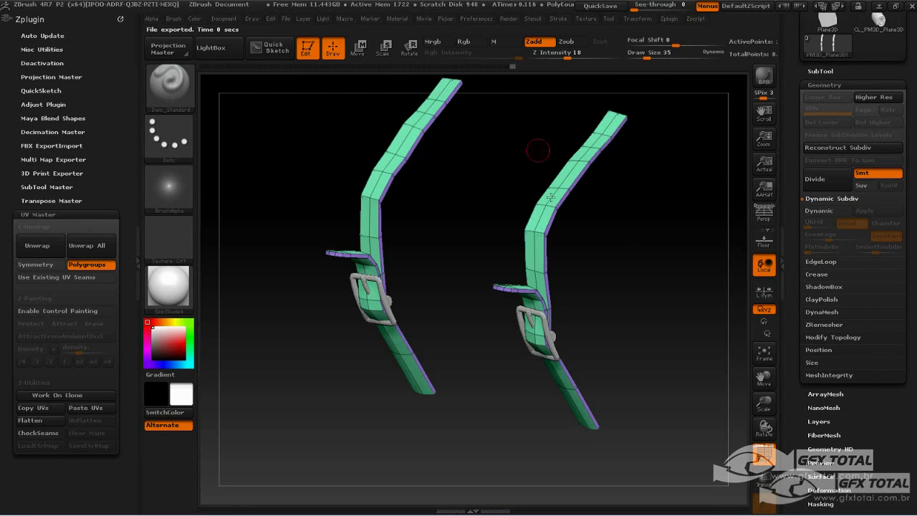
{"action": "left_click_drag", "start_coordinate": [644, 267], "coordinate": [627, 266]}
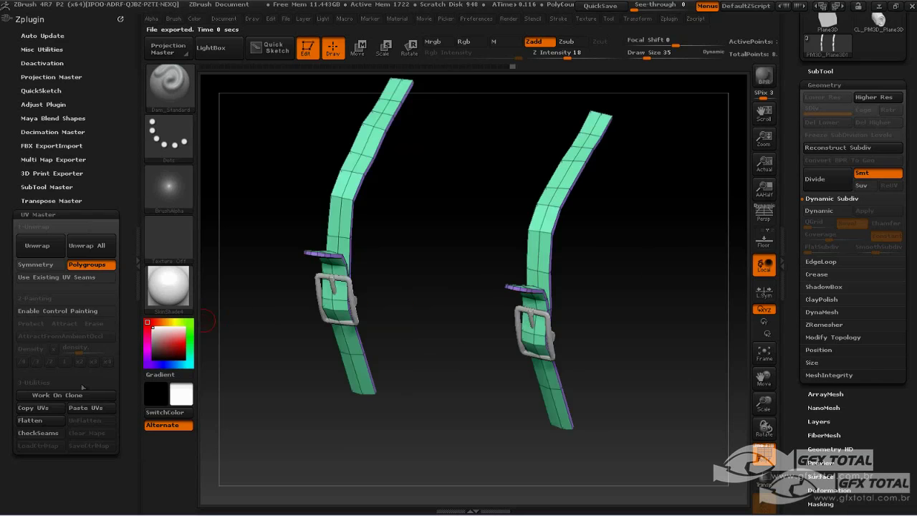
{"action": "left_click", "coordinate": [48, 421]}
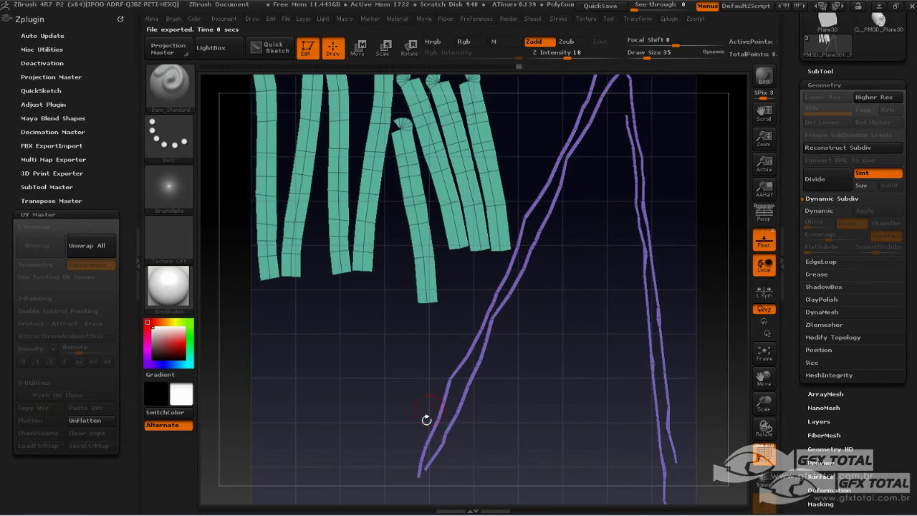
{"action": "left_click", "coordinate": [85, 421]}
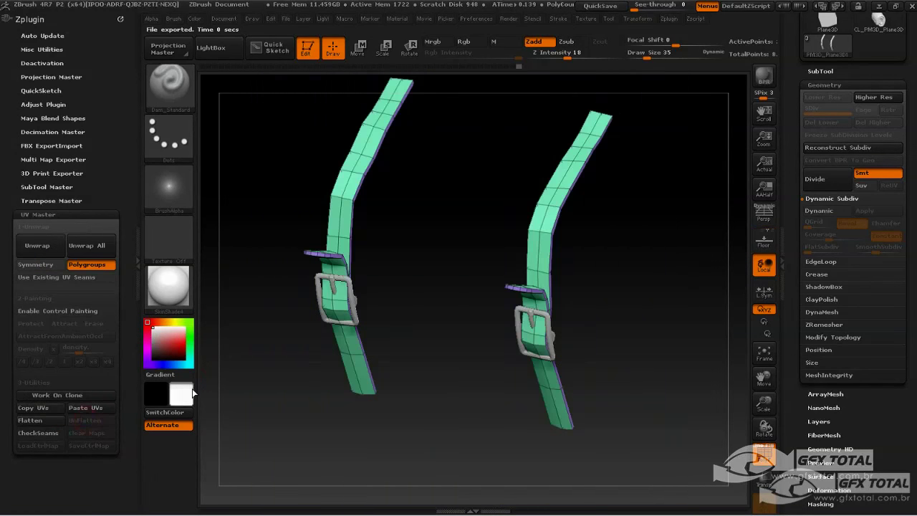
{"action": "mouse_move", "coordinate": [457, 297]}
{"action": "left_mouse_down"}
{"action": "mouse_move", "coordinate": [462, 312]}
{"action": "mouse_move", "coordinate": [418, 235]}
{"action": "left_mouse_up"}
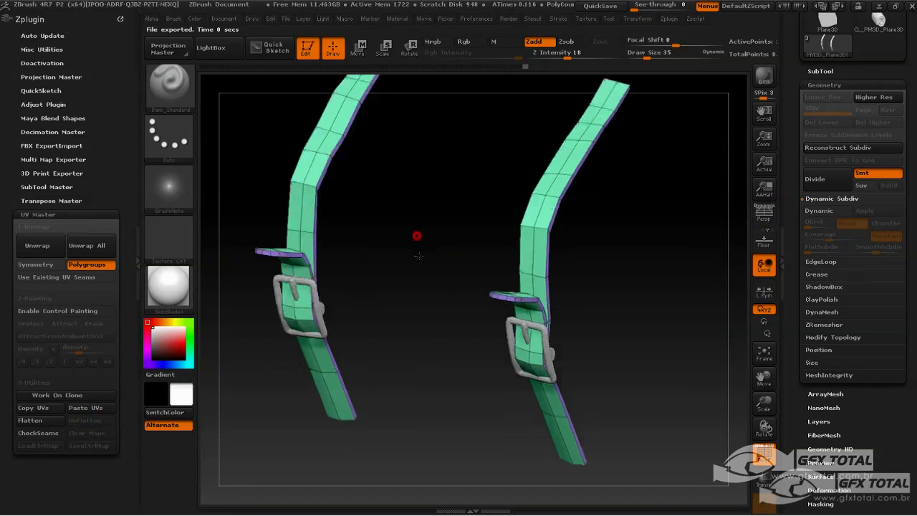
{"action": "key", "text": "ctrl+shift"}
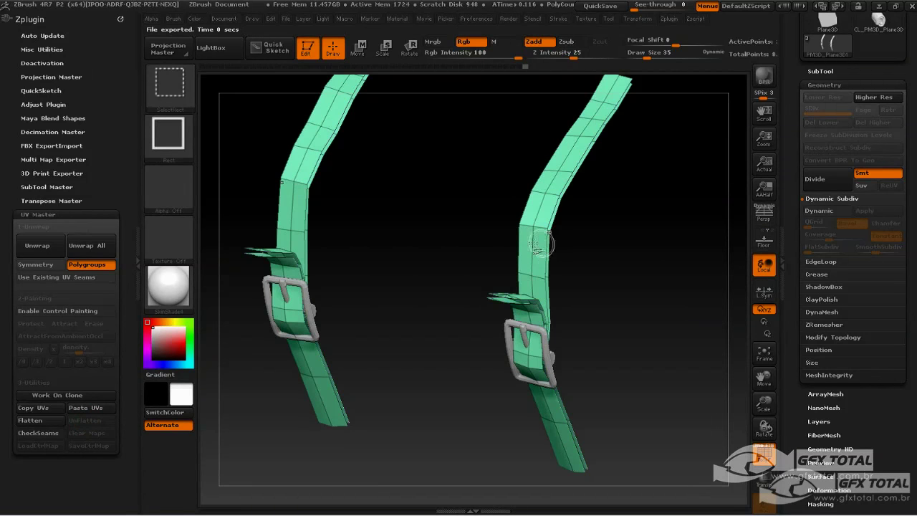
Hide the green strap surfaces, leaving the buckles and inner strap pieces.
{"action": "left_click", "coordinate": [618, 263], "text": "ctrl+shift"}
{"action": "mouse_move", "coordinate": [621, 266]}
{"action": "left_mouse_down"}
{"action": "mouse_move", "coordinate": [635, 205]}
{"action": "mouse_move", "coordinate": [635, 234]}
{"action": "mouse_move", "coordinate": [605, 265]}
{"action": "mouse_move", "coordinate": [615, 308]}
{"action": "mouse_move", "coordinate": [591, 253]}
{"action": "mouse_move", "coordinate": [622, 262]}
{"action": "mouse_move", "coordinate": [613, 295]}
{"action": "left_mouse_up"}
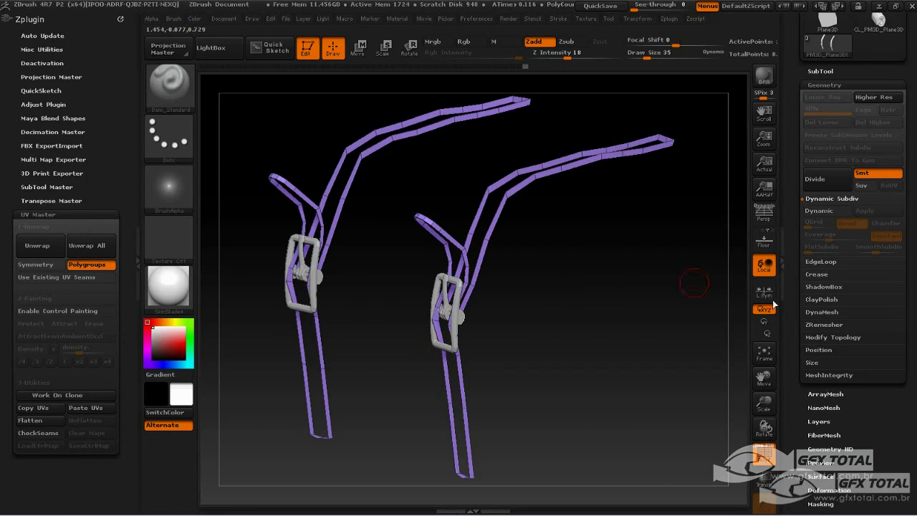
{"action": "left_click_drag", "start_coordinate": [796, 343], "coordinate": [874, 268]}
Auto Group the remaining strap pieces into four polygroups and view them front-on.
{"action": "left_click", "coordinate": [837, 313]}
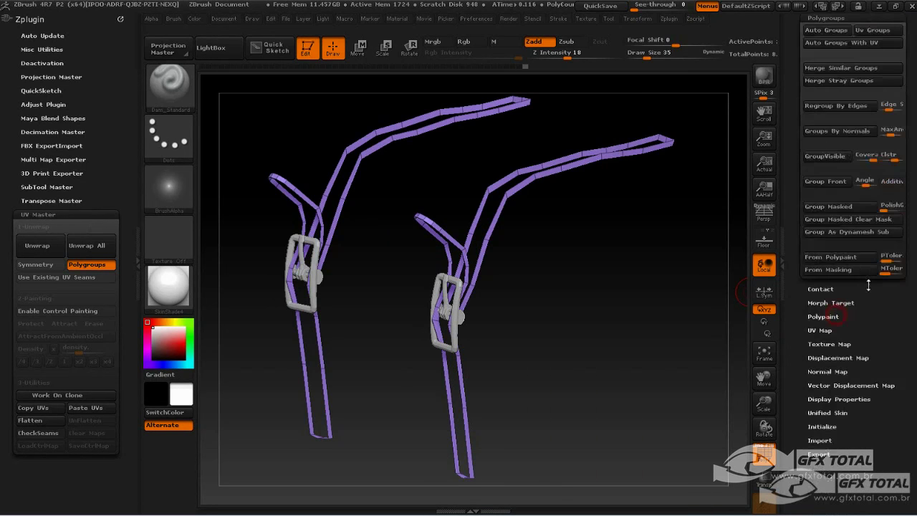
{"action": "left_click", "coordinate": [820, 32]}
{"action": "mouse_move", "coordinate": [613, 286]}
{"action": "left_mouse_down"}
{"action": "mouse_move", "coordinate": [604, 303]}
{"action": "mouse_move", "coordinate": [596, 269]}
{"action": "left_mouse_up"}
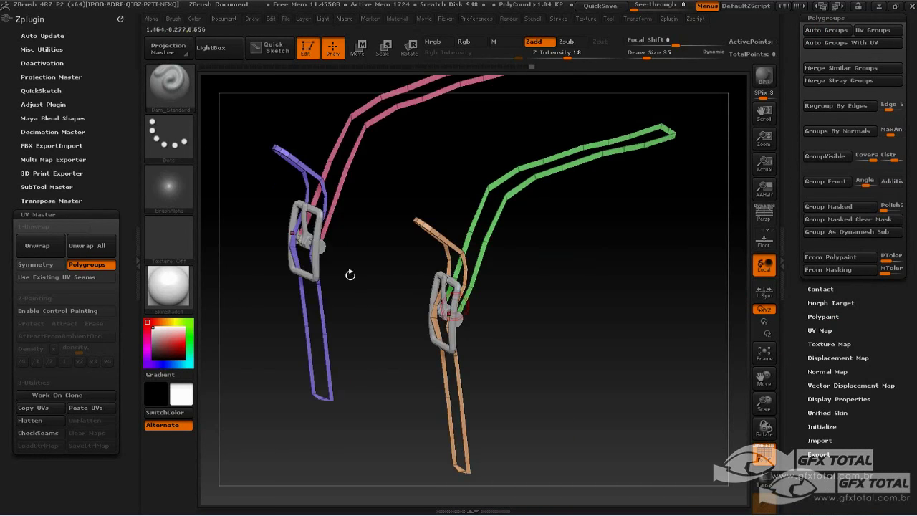
{"action": "mouse_move", "coordinate": [610, 303]}
{"action": "left_mouse_down"}
{"action": "mouse_move", "coordinate": [631, 306]}
{"action": "mouse_move", "coordinate": [616, 320]}
{"action": "left_mouse_up"}
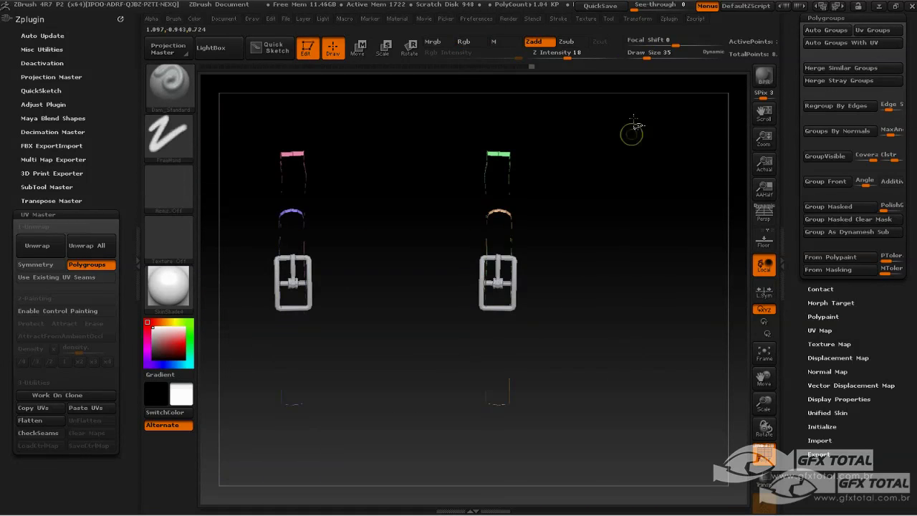
{"action": "mouse_move", "coordinate": [595, 152]}
{"action": "left_mouse_down", "text": "ctrl+shift"}
{"action": "mouse_move", "coordinate": [635, 107]}
{"action": "mouse_move", "coordinate": [520, 303]}
{"action": "mouse_move", "coordinate": [503, 428]}
{"action": "left_mouse_up", "text": "ctrl+shift"}
{"action": "left_click_drag", "start_coordinate": [583, 334], "coordinate": [604, 174]}
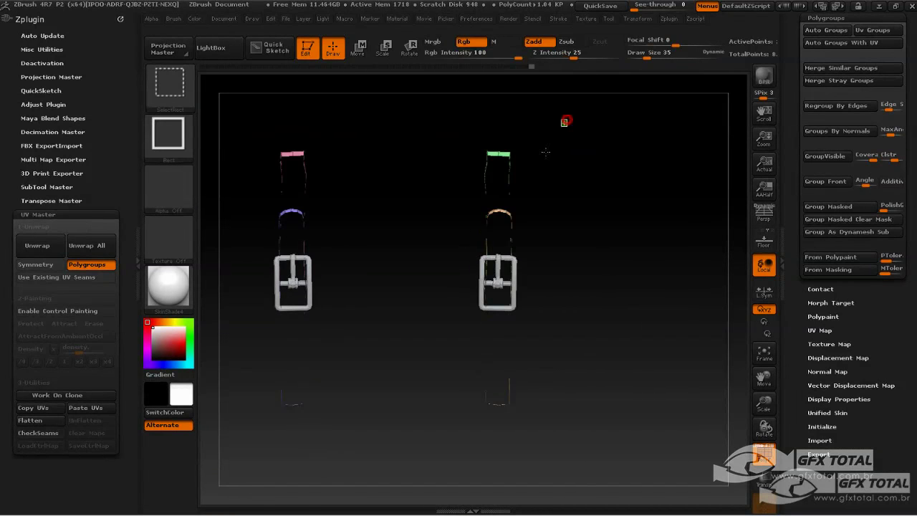
{"action": "left_click_drag", "start_coordinate": [567, 119], "coordinate": [510, 234], "text": "ctrl+alt+shift"}
{"action": "left_click", "coordinate": [613, 228], "text": "ctrl+shift"}
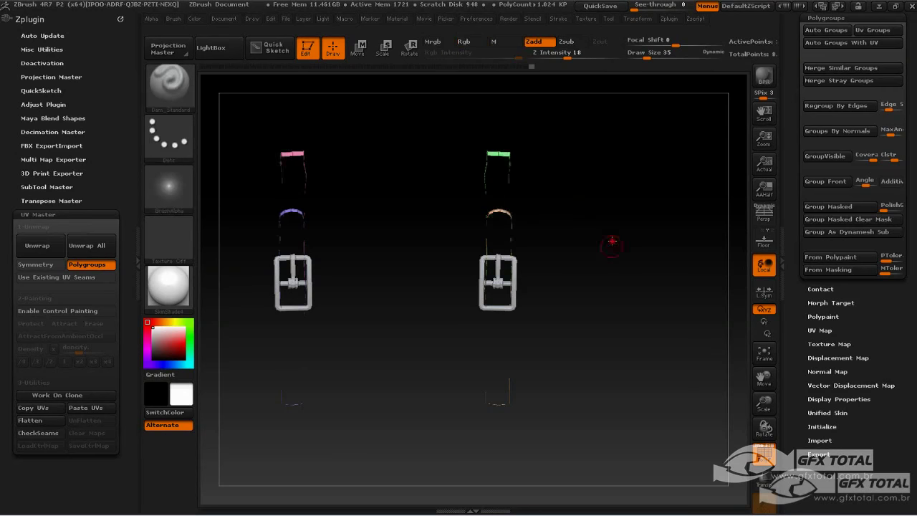
{"action": "left_click_drag", "start_coordinate": [613, 228], "coordinate": [601, 272]}
{"action": "mouse_move", "coordinate": [611, 242]}
{"action": "left_mouse_down"}
{"action": "mouse_move", "coordinate": [622, 231]}
{"action": "mouse_move", "coordinate": [604, 248]}
{"action": "left_mouse_up"}
{"action": "left_click_drag", "start_coordinate": [651, 145], "coordinate": [476, 238], "text": "ctrl+alt+shift"}
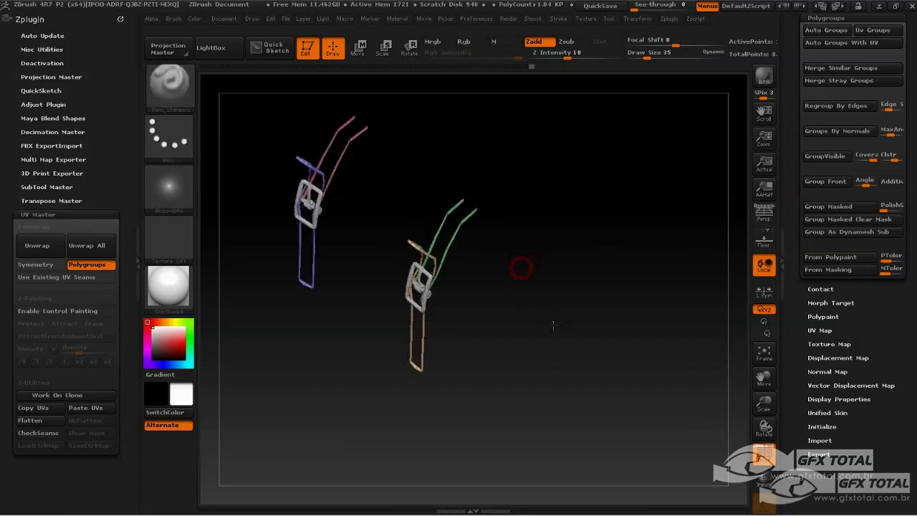
{"action": "mouse_move", "coordinate": [514, 434]}
{"action": "left_mouse_down", "text": "ctrl+shift"}
{"action": "mouse_move", "coordinate": [403, 363]}
{"action": "mouse_move", "coordinate": [413, 385]}
{"action": "mouse_move", "coordinate": [458, 389]}
{"action": "mouse_move", "coordinate": [478, 403]}
{"action": "mouse_move", "coordinate": [579, 409]}
{"action": "mouse_move", "coordinate": [395, 144]}
{"action": "left_mouse_up", "text": "ctrl+shift"}
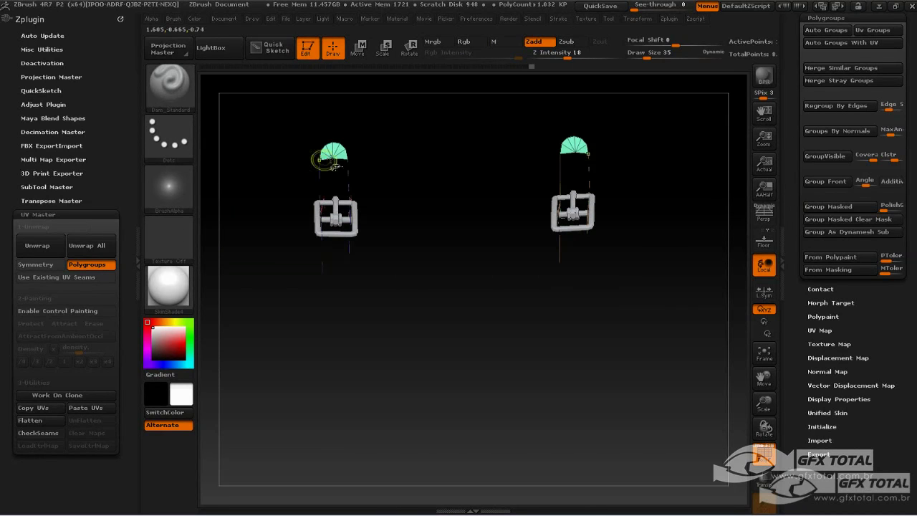
{"action": "mouse_move", "coordinate": [334, 167]}
{"action": "left_mouse_down"}
{"action": "mouse_move", "coordinate": [351, 156]}
{"action": "mouse_move", "coordinate": [422, 154]}
{"action": "mouse_move", "coordinate": [430, 286]}
{"action": "mouse_move", "coordinate": [520, 347]}
{"action": "left_mouse_up"}
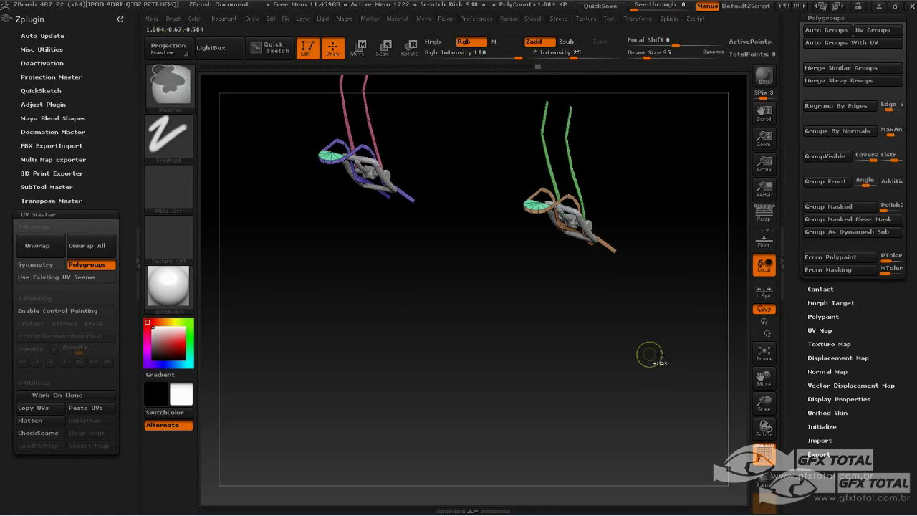
{"action": "left_click_drag", "start_coordinate": [679, 346], "coordinate": [699, 188]}
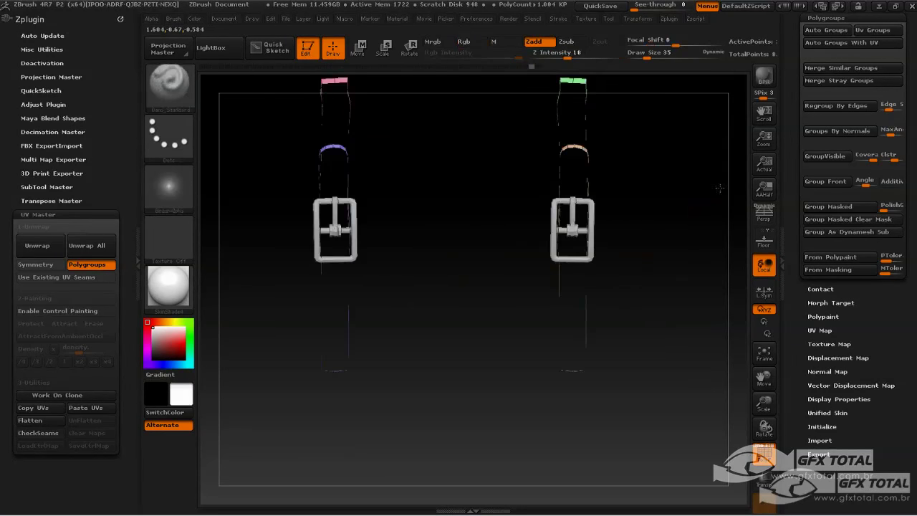
{"action": "mouse_move", "coordinate": [677, 126]}
{"action": "left_mouse_down", "text": "ctrl+shift"}
{"action": "mouse_move", "coordinate": [531, 455]}
{"action": "mouse_move", "coordinate": [614, 308]}
{"action": "mouse_move", "coordinate": [614, 266]}
{"action": "left_mouse_up", "text": "ctrl+shift"}
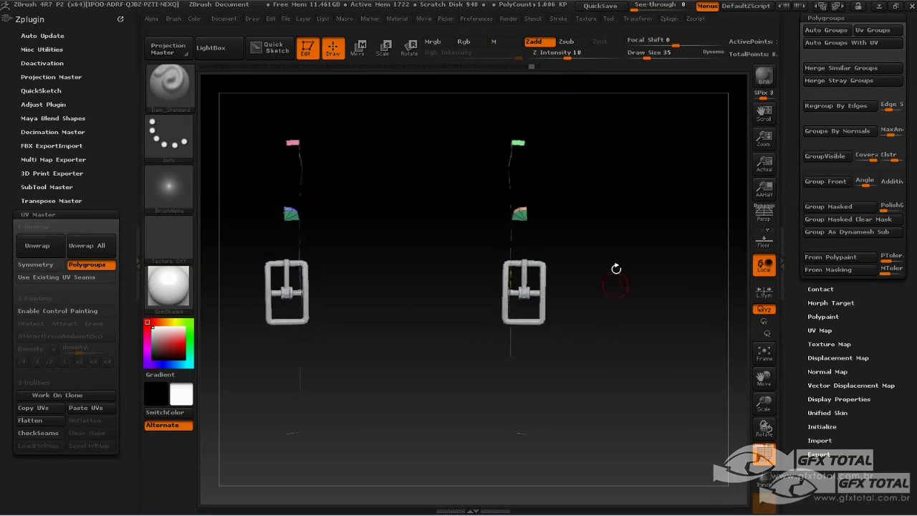
{"action": "key", "text": "f"}
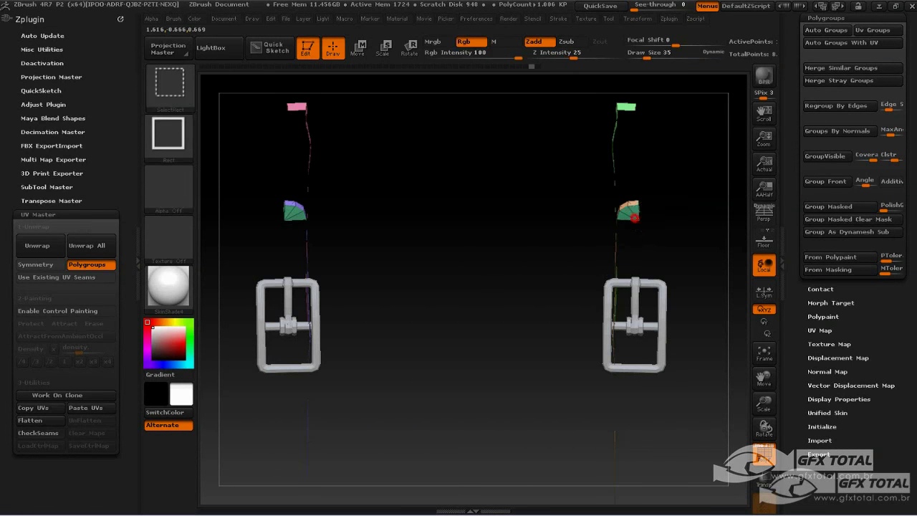
{"action": "mouse_move", "coordinate": [675, 219]}
{"action": "left_mouse_down"}
{"action": "mouse_move", "coordinate": [631, 285]}
{"action": "mouse_move", "coordinate": [602, 397]}
{"action": "mouse_move", "coordinate": [652, 250]}
{"action": "mouse_move", "coordinate": [629, 206]}
{"action": "mouse_move", "coordinate": [801, 65]}
{"action": "left_mouse_up"}
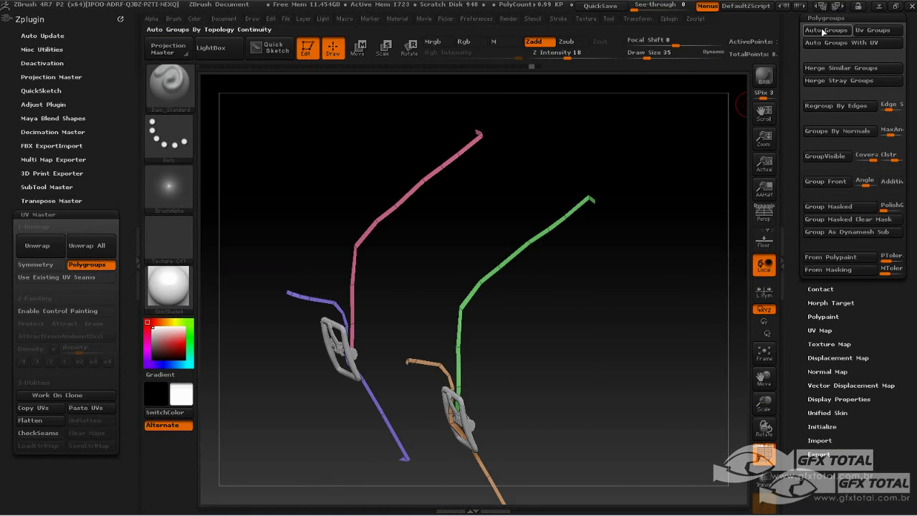
Regroup the visible strap pieces with Polygroups > Auto Groups.
{"action": "left_click", "coordinate": [824, 31]}
{"action": "left_click_drag", "start_coordinate": [656, 166], "coordinate": [663, 210]}
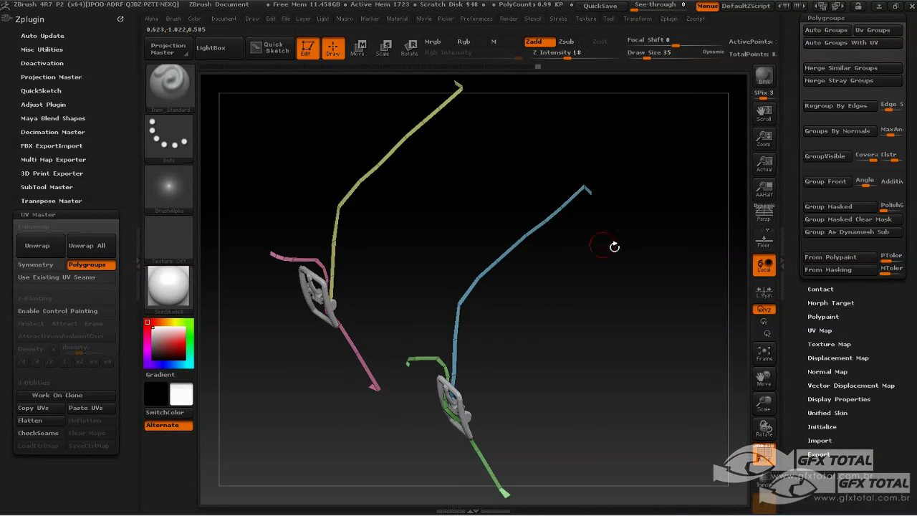
{"action": "mouse_move", "coordinate": [636, 251]}
{"action": "left_mouse_down"}
{"action": "mouse_move", "coordinate": [654, 239]}
{"action": "mouse_move", "coordinate": [614, 321]}
{"action": "mouse_move", "coordinate": [530, 67]}
{"action": "left_mouse_up"}
{"action": "mouse_move", "coordinate": [367, 238]}
{"action": "left_mouse_down"}
{"action": "mouse_move", "coordinate": [428, 197]}
{"action": "mouse_move", "coordinate": [370, 267]}
{"action": "left_mouse_up"}
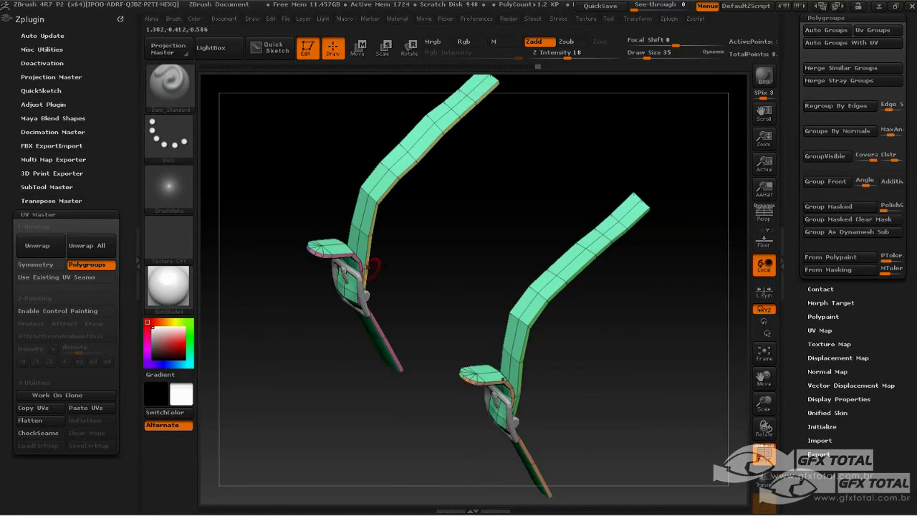
Unwrap the straps with UV Master into 20 islands and flatten the layout.
{"action": "left_click", "coordinate": [40, 246]}
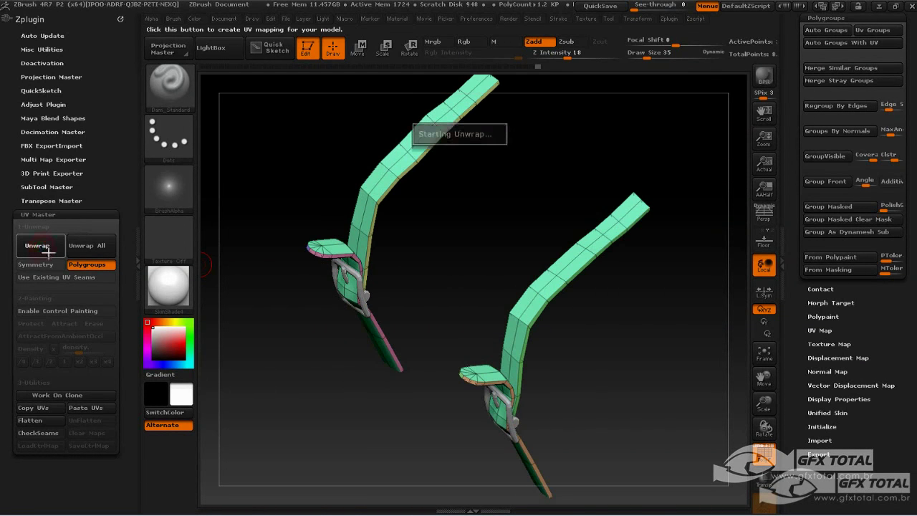
{"action": "left_click", "coordinate": [42, 422]}
{"action": "left_click_drag", "start_coordinate": [680, 268], "coordinate": [670, 239], "text": "alt"}
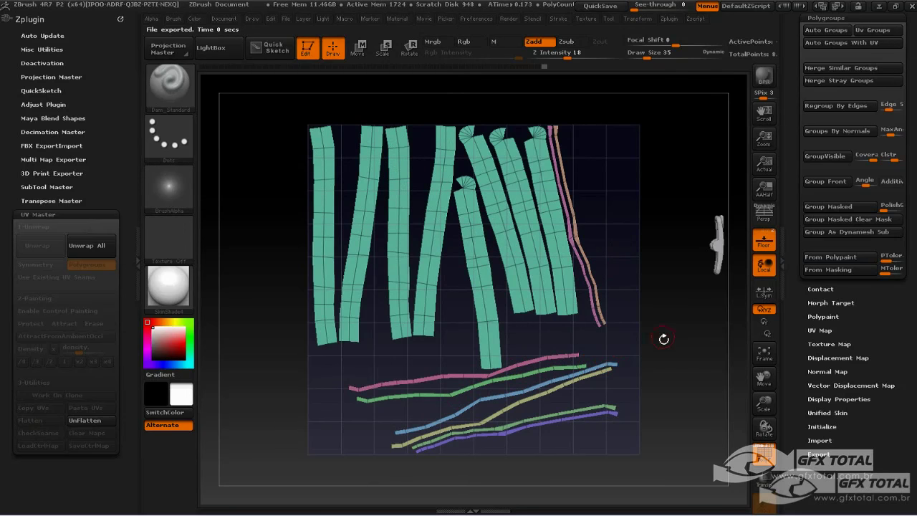
Hide the teal UV strips, leaving only the thin coloured strips visible.
{"action": "mouse_move", "coordinate": [663, 338]}
{"action": "left_mouse_down", "text": "alt"}
{"action": "mouse_move", "coordinate": [671, 362]}
{"action": "mouse_move", "coordinate": [486, 244]}
{"action": "left_mouse_up", "text": "alt"}
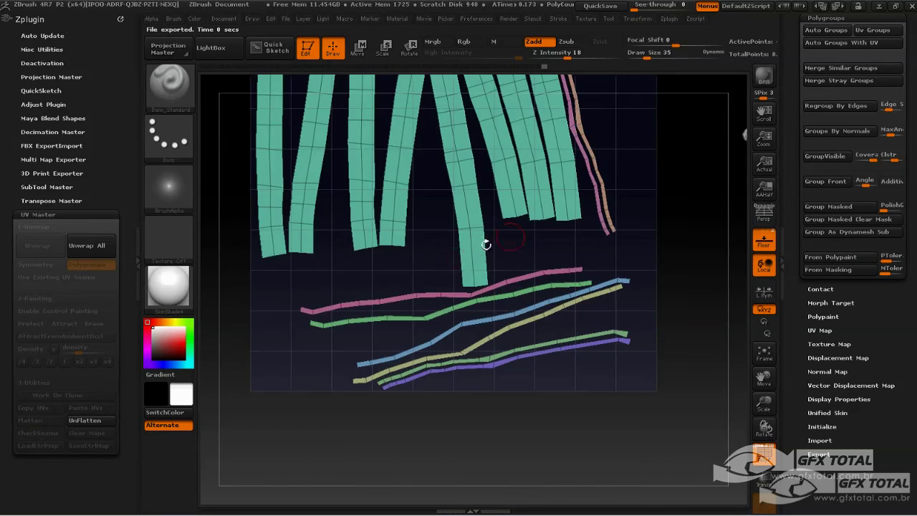
{"action": "left_click", "coordinate": [463, 294], "text": "ctrl+shift"}
{"action": "left_click", "coordinate": [462, 296], "text": "ctrl+shift"}
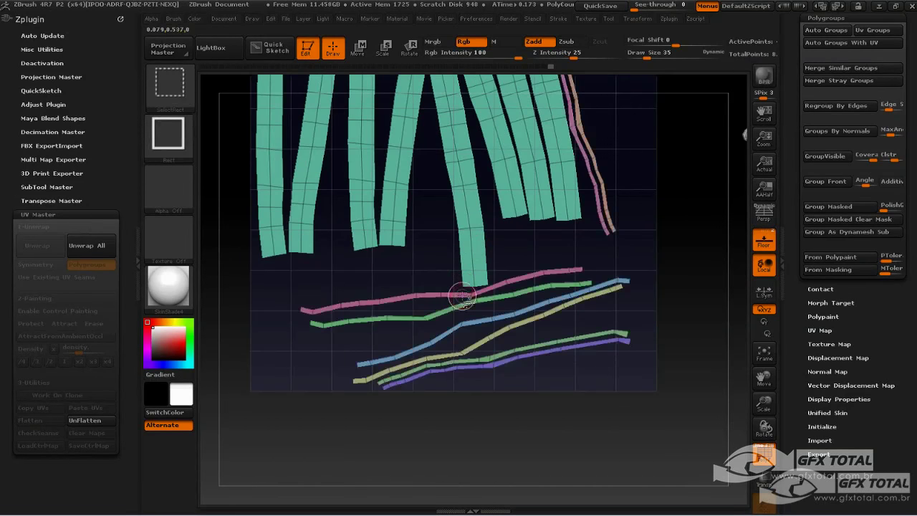
{"action": "left_click", "coordinate": [463, 295], "text": "ctrl+shift"}
{"action": "left_click", "coordinate": [465, 284], "text": "ctrl+shift"}
{"action": "left_click", "coordinate": [467, 283], "text": "ctrl+shift"}
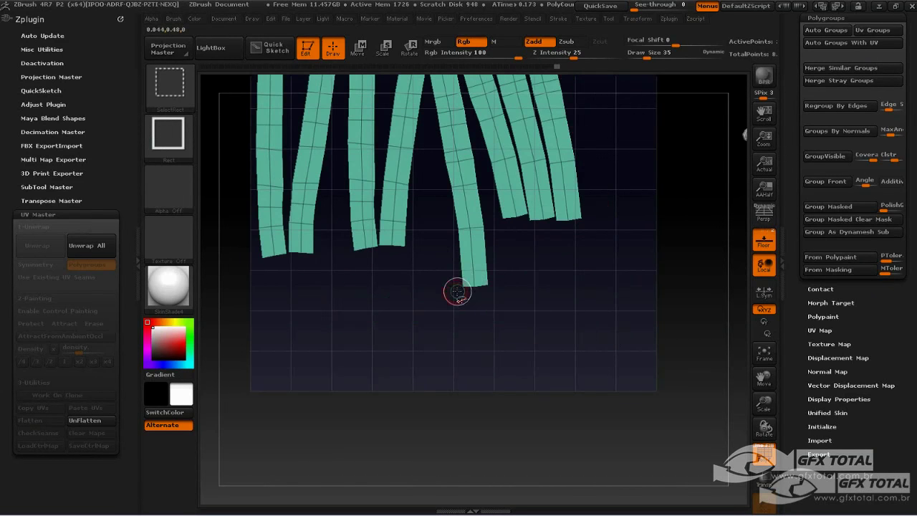
{"action": "left_click", "coordinate": [466, 283], "text": "ctrl+shift"}
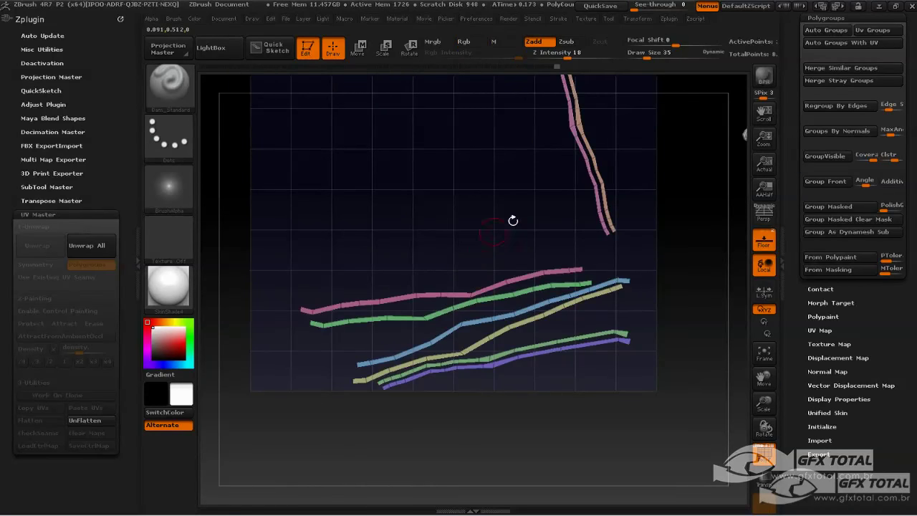
{"action": "mouse_move", "coordinate": [512, 219]}
{"action": "left_mouse_down"}
{"action": "mouse_move", "coordinate": [544, 199]}
{"action": "mouse_move", "coordinate": [451, 247]}
{"action": "mouse_move", "coordinate": [402, 133]}
{"action": "mouse_move", "coordinate": [531, 344]}
{"action": "left_mouse_up"}
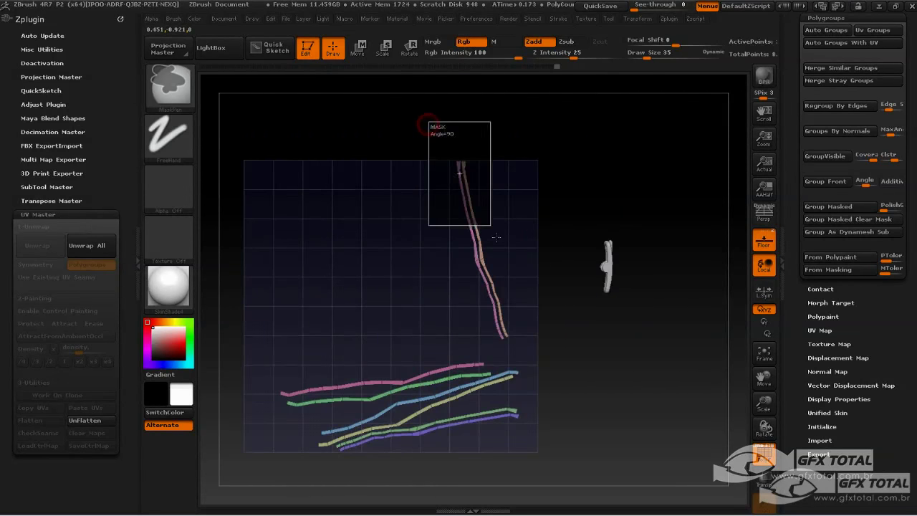
Mask all but the upright pink strip and set a Rotate axis along it.
{"action": "left_click", "coordinate": [542, 328], "text": "ctrl"}
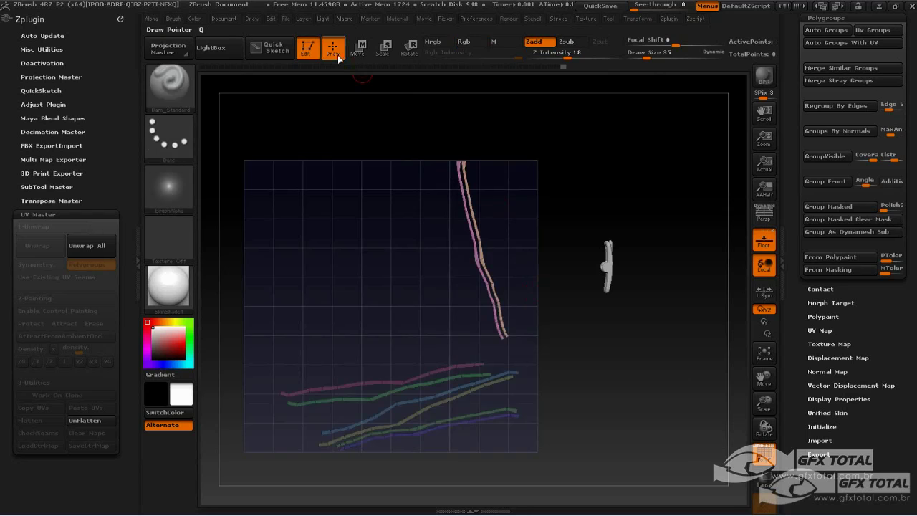
{"action": "left_click", "coordinate": [409, 49]}
{"action": "left_click_drag", "start_coordinate": [464, 173], "coordinate": [490, 274]}
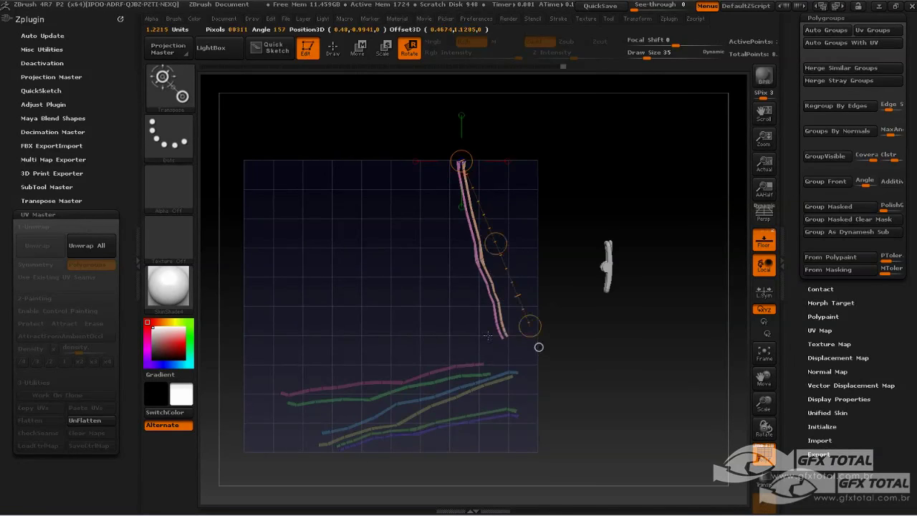
Rotate the pink strip horizontal, then rotate and move the thin strips to the lower-left grid.
{"action": "left_click_drag", "start_coordinate": [462, 161], "coordinate": [324, 350]}
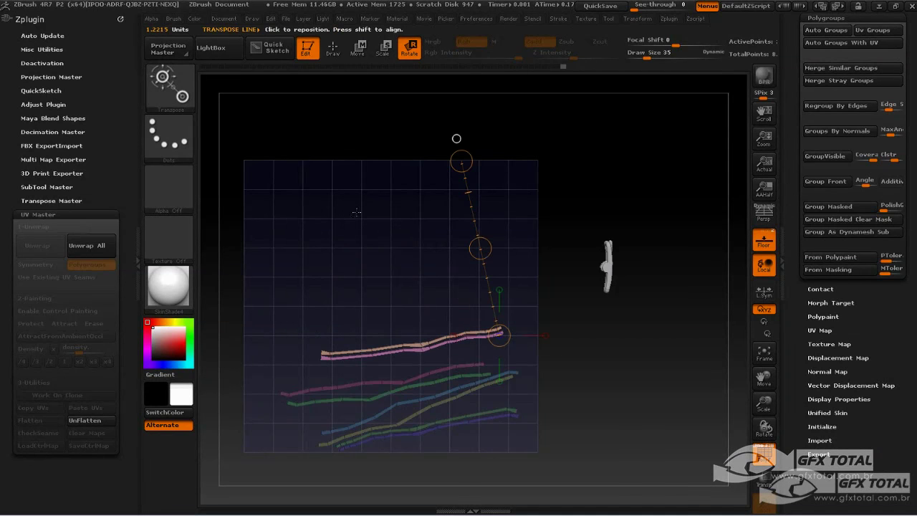
{"action": "left_click_drag", "start_coordinate": [480, 247], "coordinate": [453, 270]}
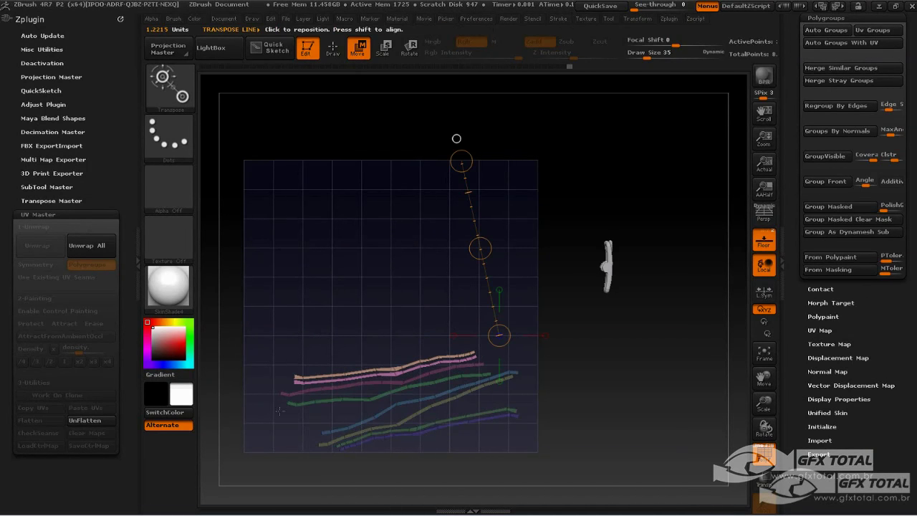
{"action": "mouse_move", "coordinate": [303, 304]}
{"action": "left_mouse_down"}
{"action": "mouse_move", "coordinate": [262, 287]}
{"action": "mouse_move", "coordinate": [516, 376]}
{"action": "left_mouse_up"}
{"action": "left_click", "coordinate": [263, 286], "text": "ctrl"}
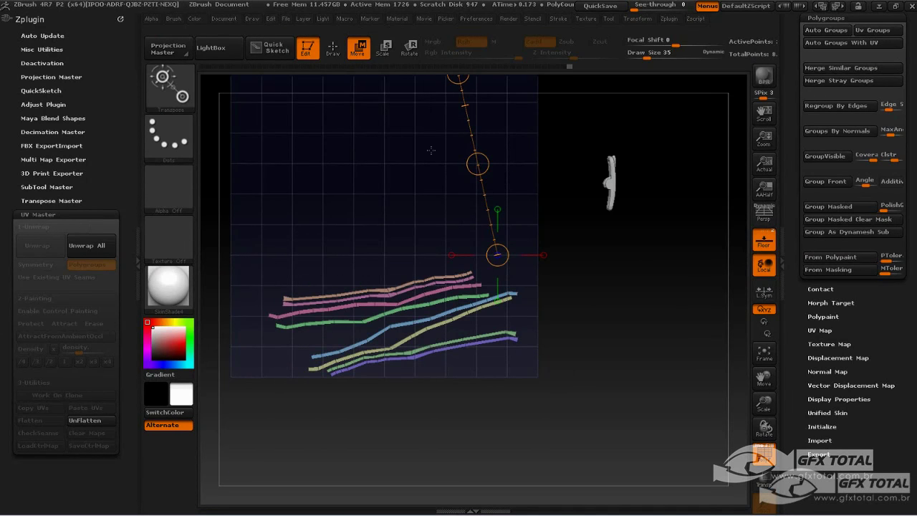
{"action": "left_click_drag", "start_coordinate": [500, 265], "coordinate": [450, 73]}
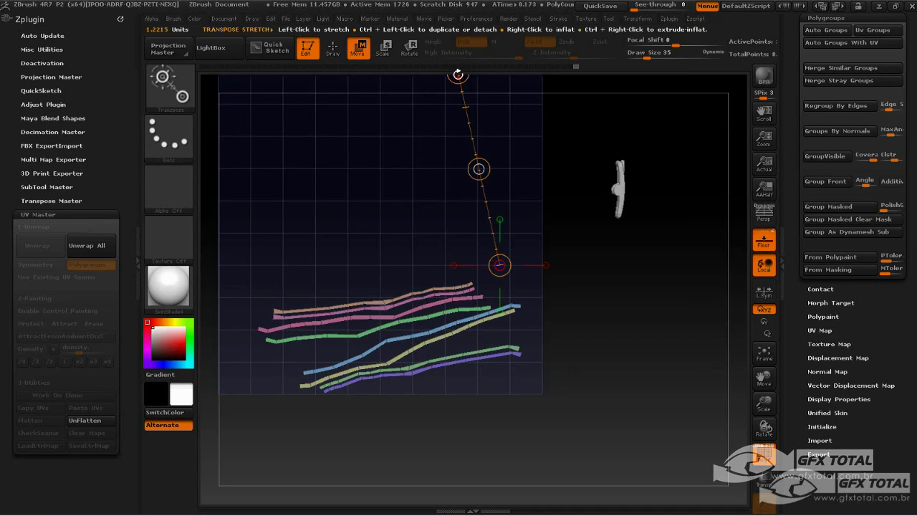
{"action": "left_click_drag", "start_coordinate": [462, 78], "coordinate": [487, 69]}
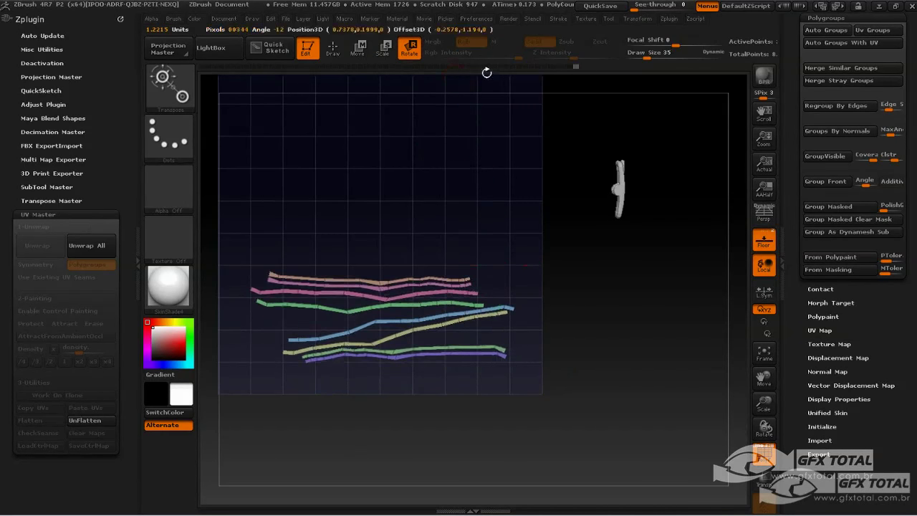
{"action": "mouse_move", "coordinate": [478, 170]}
{"action": "left_mouse_down"}
{"action": "mouse_move", "coordinate": [463, 198]}
{"action": "mouse_move", "coordinate": [485, 212]}
{"action": "left_mouse_up"}
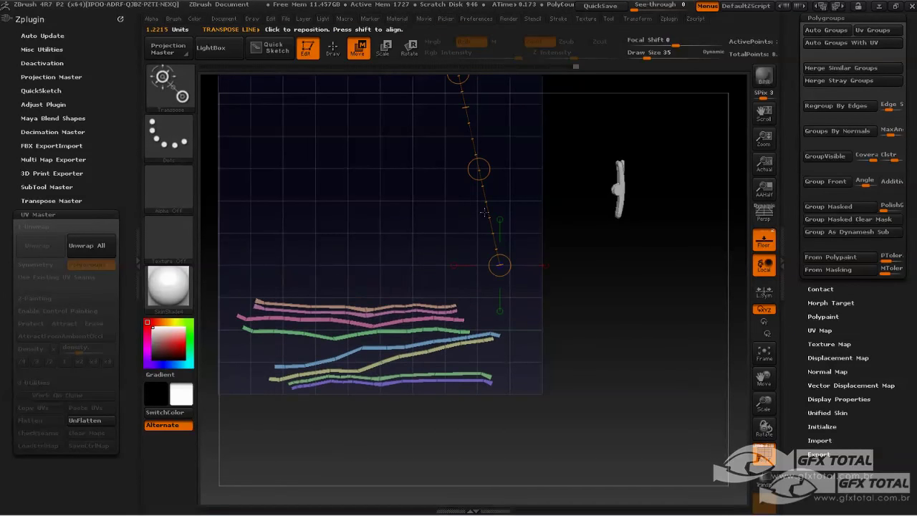
Bring back the wide strap islands and hide the thin strips.
{"action": "left_click", "coordinate": [614, 329], "text": "ctrl+shift"}
{"action": "left_click", "coordinate": [633, 301], "text": "ctrl+shift"}
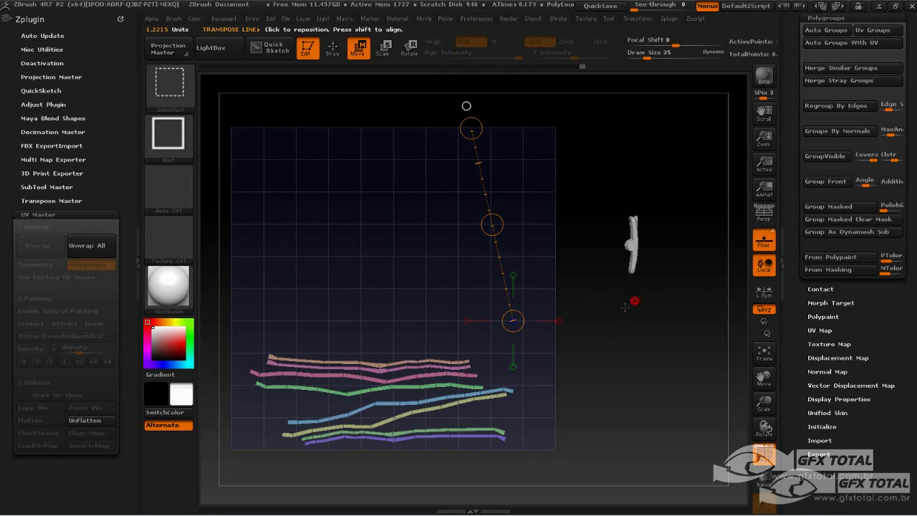
{"action": "left_click_drag", "start_coordinate": [635, 300], "coordinate": [577, 364], "text": "ctrl+shift"}
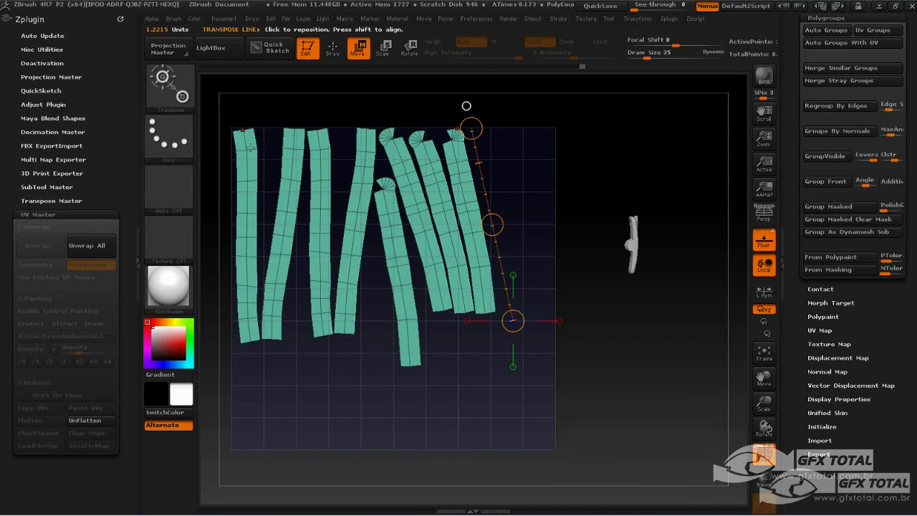
Auto Group the wide islands and hide every strip except the pink one.
{"action": "left_click", "coordinate": [828, 31]}
{"action": "left_click_drag", "start_coordinate": [246, 180], "coordinate": [279, 178], "text": "ctrl"}
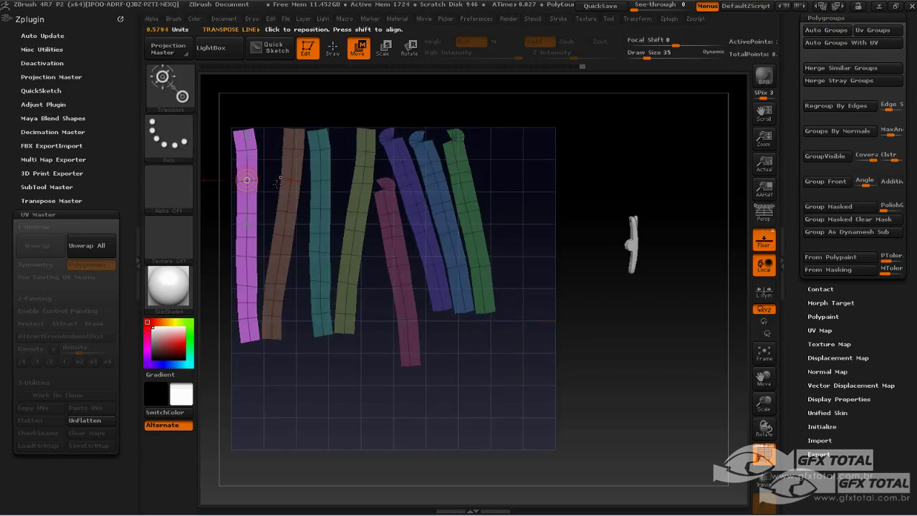
{"action": "key", "text": "q"}
{"action": "left_click", "coordinate": [265, 114], "text": "ctrl"}
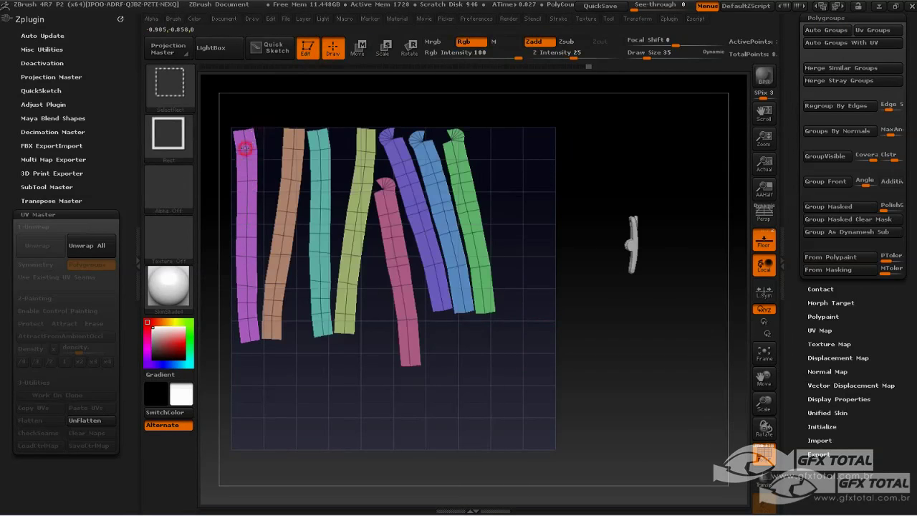
{"action": "left_click", "coordinate": [244, 143], "text": "ctrl+alt+shift"}
{"action": "left_click", "coordinate": [290, 150], "text": "ctrl+alt+shift"}
{"action": "left_click", "coordinate": [321, 162], "text": "ctrl+alt+shift"}
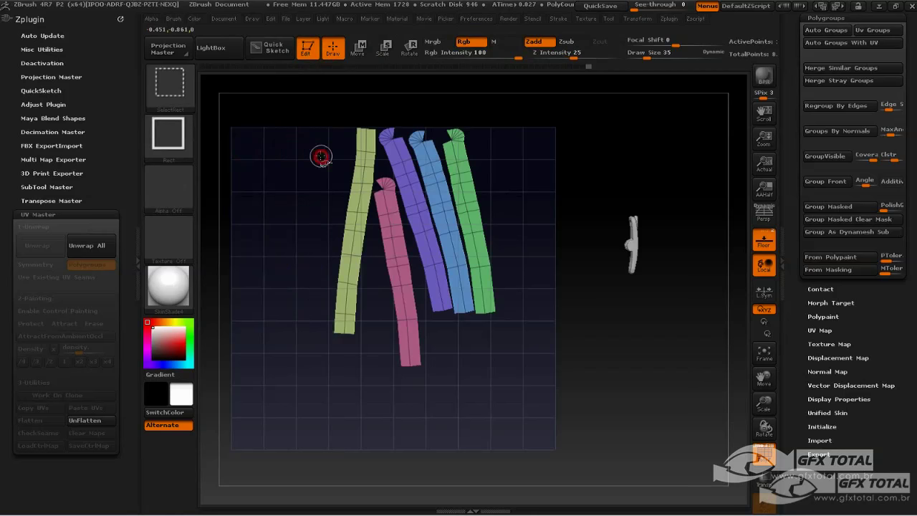
{"action": "left_click", "coordinate": [363, 182], "text": "ctrl+alt+shift"}
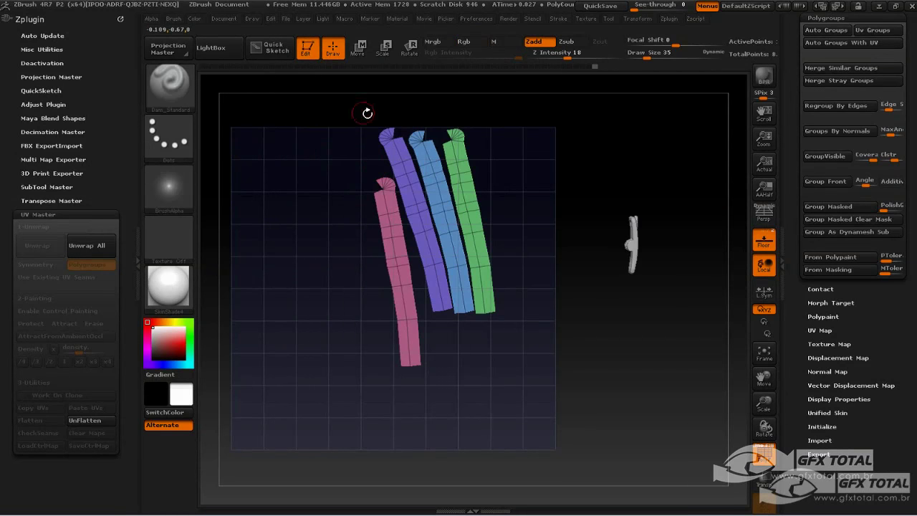
{"action": "left_click", "coordinate": [404, 146], "text": "ctrl+alt+shift"}
{"action": "left_click", "coordinate": [426, 165], "text": "ctrl+alt+shift"}
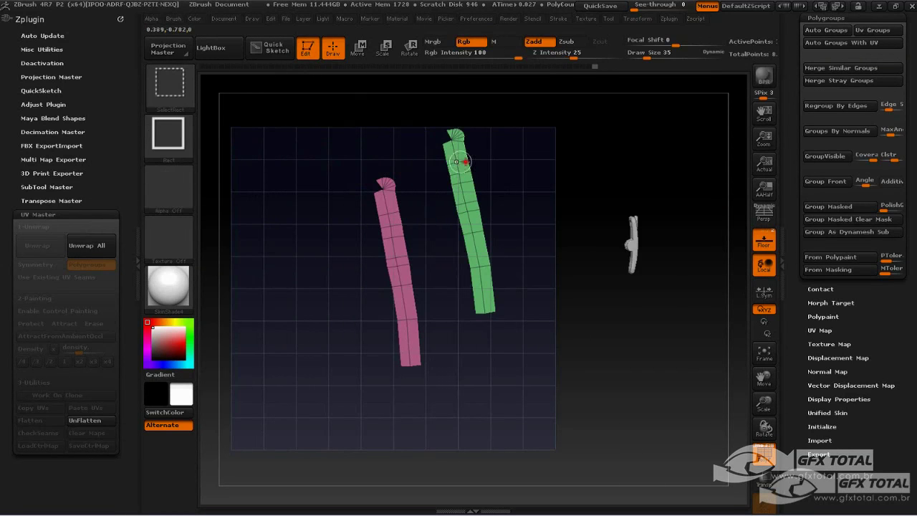
{"action": "left_click", "coordinate": [463, 158], "text": "ctrl+alt+shift"}
Rotate the pink strip upright and slide it to the right edge of the UV grid.
{"action": "left_click", "coordinate": [412, 47]}
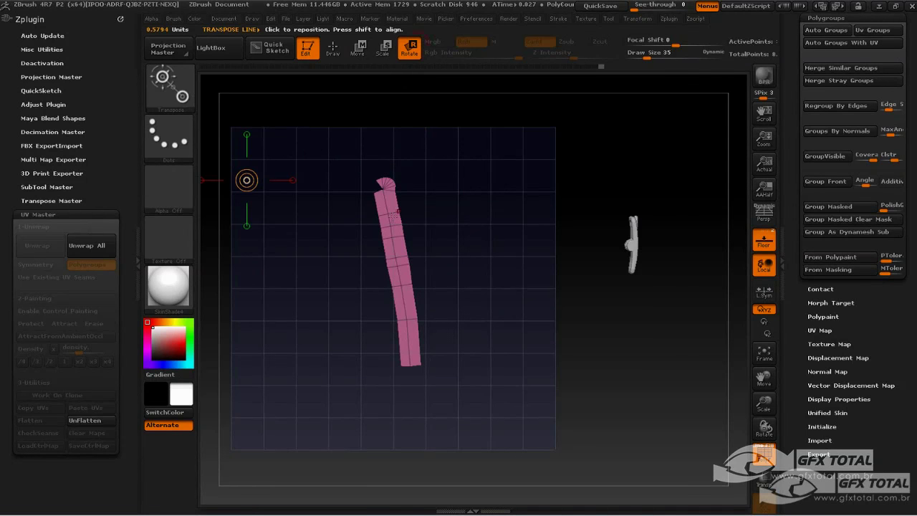
{"action": "left_click_drag", "start_coordinate": [382, 179], "coordinate": [382, 391]}
{"action": "key", "text": "q"}
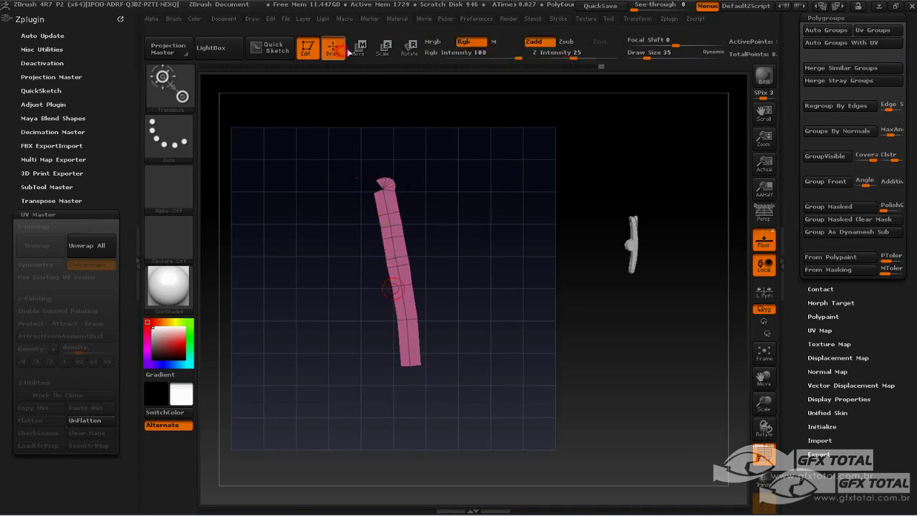
{"action": "key", "text": "w"}
{"action": "left_click_drag", "start_coordinate": [382, 272], "coordinate": [500, 226]}
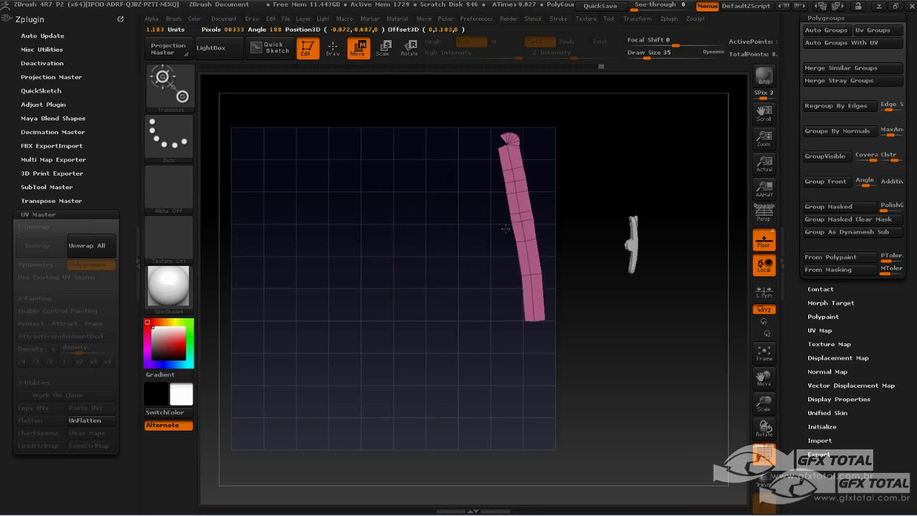
{"action": "mouse_move", "coordinate": [510, 142]}
{"action": "left_mouse_down"}
{"action": "mouse_move", "coordinate": [520, 326]}
{"action": "mouse_move", "coordinate": [498, 320]}
{"action": "mouse_move", "coordinate": [520, 324]}
{"action": "left_mouse_up"}
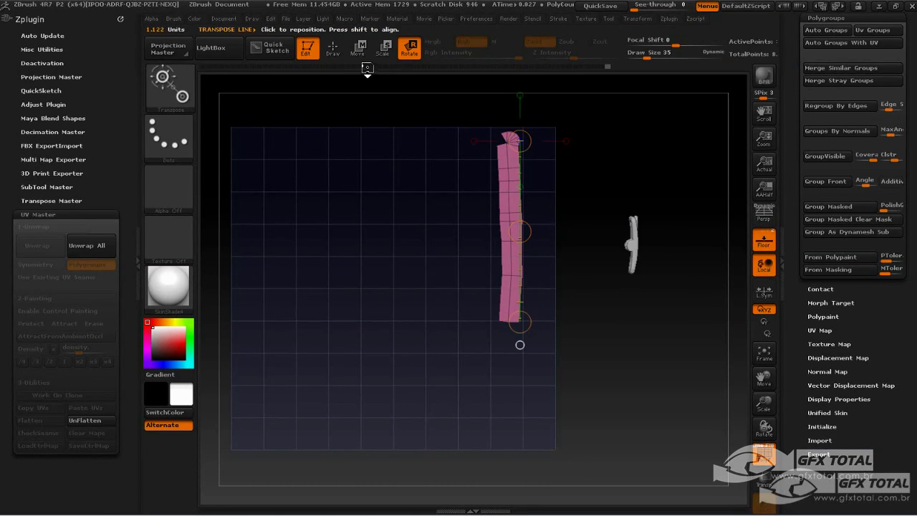
{"action": "left_click_drag", "start_coordinate": [519, 230], "coordinate": [542, 231]}
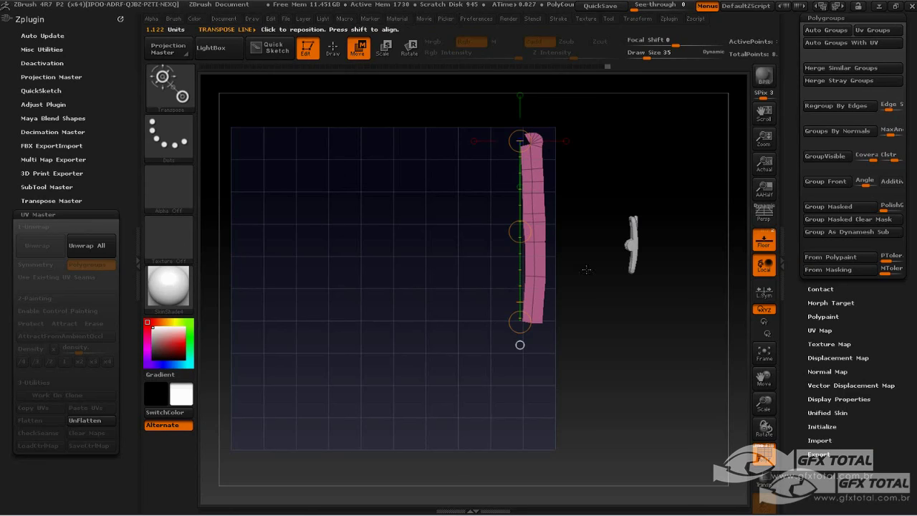
Show all strips again and start isolating the green strip.
{"action": "left_click", "coordinate": [596, 299], "text": "ctrl+shift"}
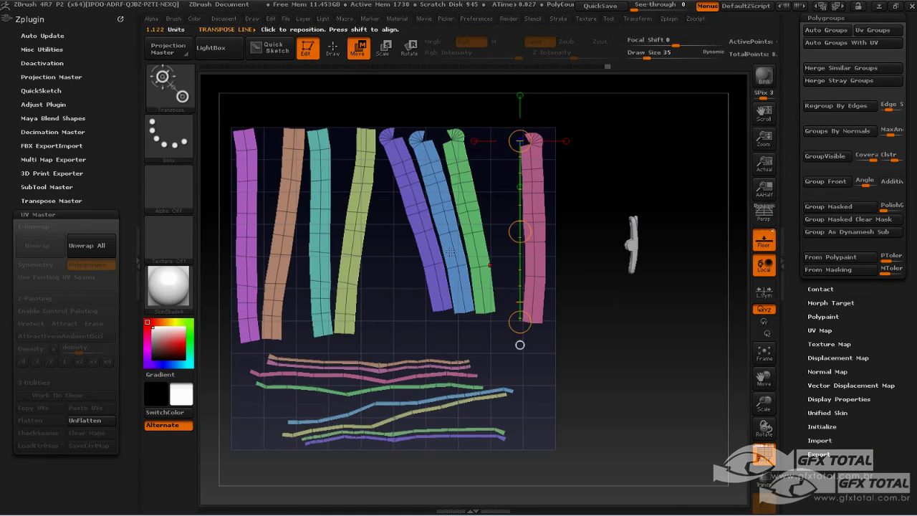
{"action": "left_click", "coordinate": [331, 49]}
{"action": "left_click", "coordinate": [469, 219], "text": "ctrl+shift"}
{"action": "left_click", "coordinate": [467, 218], "text": "ctrl+shift"}
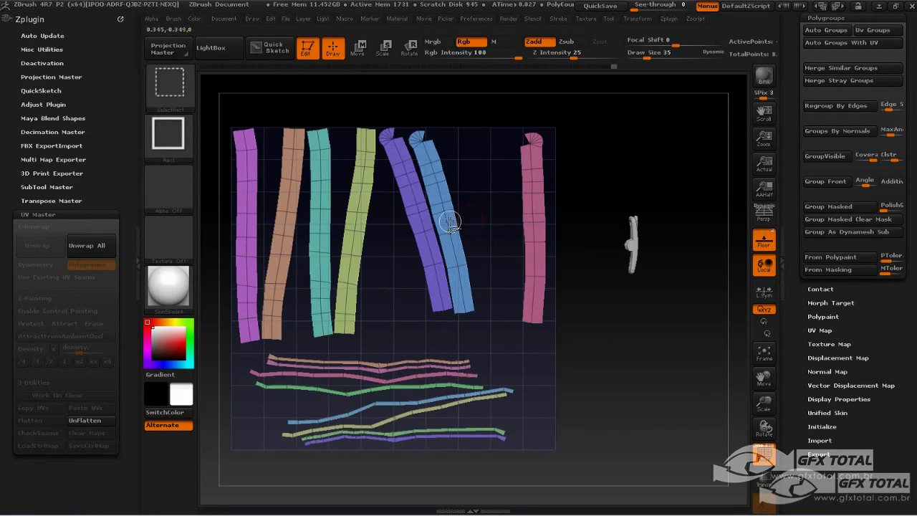
Isolate the purple, blue and green strips, rotate them near vertical and move them right.
{"action": "left_click", "coordinate": [449, 223], "text": "ctrl+shift"}
{"action": "left_click", "coordinate": [424, 229], "text": "ctrl+shift"}
{"action": "left_click", "coordinate": [471, 214], "text": "ctrl+shift"}
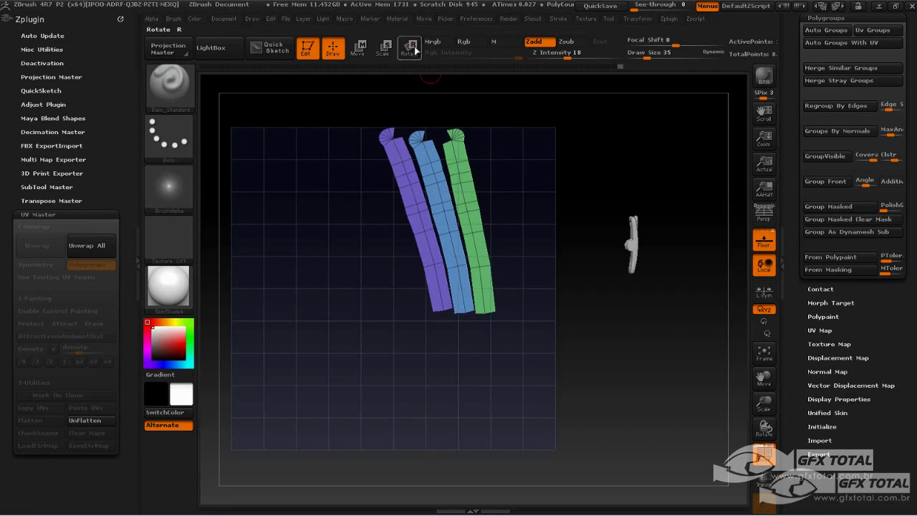
{"action": "left_click", "coordinate": [413, 47]}
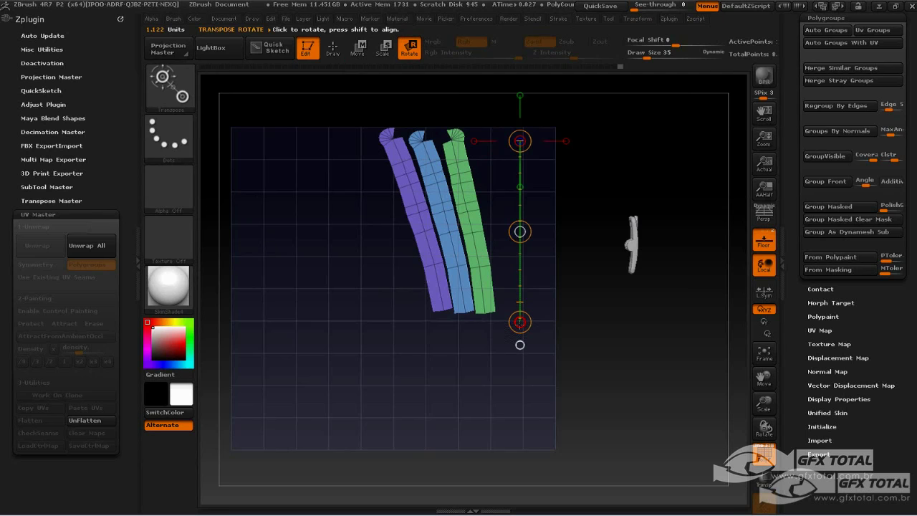
{"action": "left_click_drag", "start_coordinate": [520, 322], "coordinate": [477, 303]}
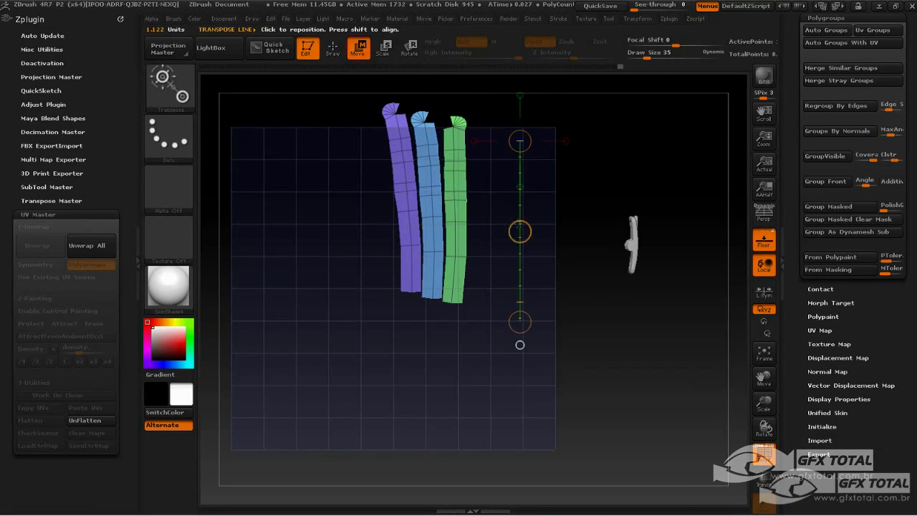
{"action": "left_click_drag", "start_coordinate": [520, 228], "coordinate": [567, 277]}
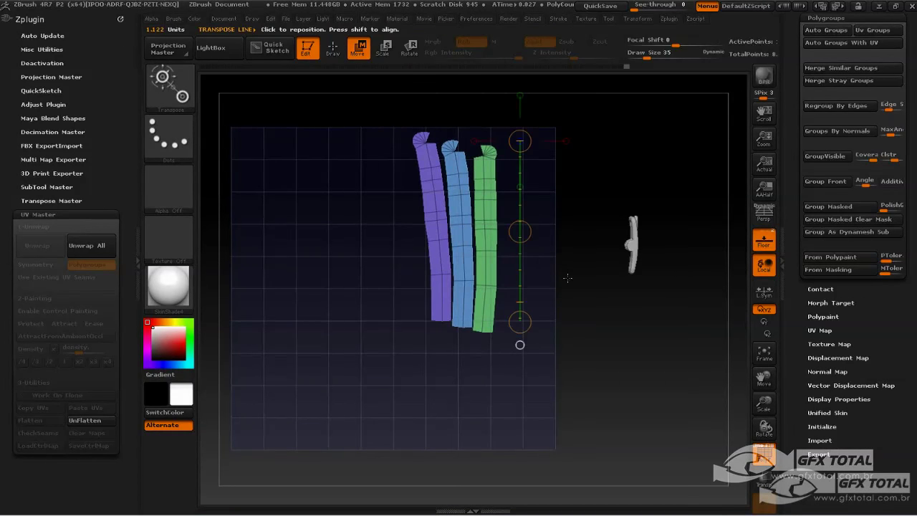
Unhide all strips, mask and nudge the remaining strips into place, then return to Draw.
{"action": "left_click", "coordinate": [584, 292], "text": "ctrl+shift"}
{"action": "key", "text": "ctrl"}
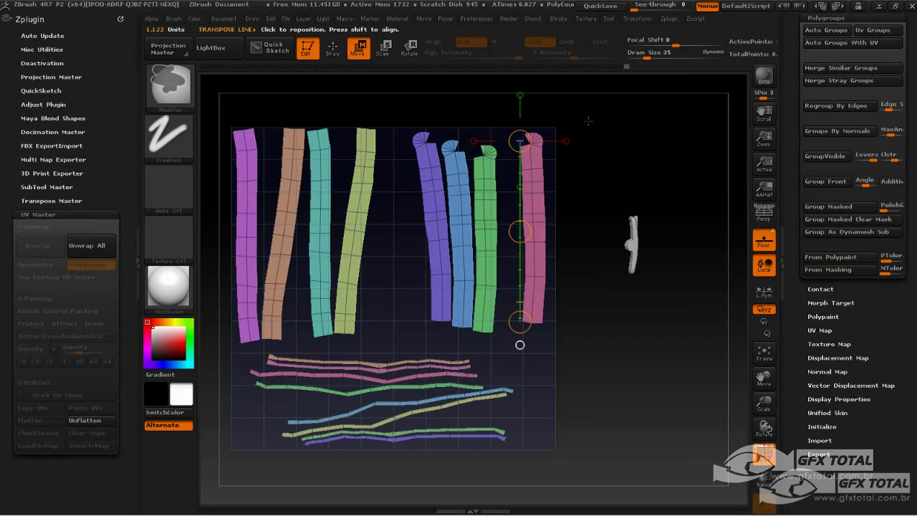
{"action": "left_click_drag", "start_coordinate": [595, 107], "coordinate": [516, 326], "text": "ctrl"}
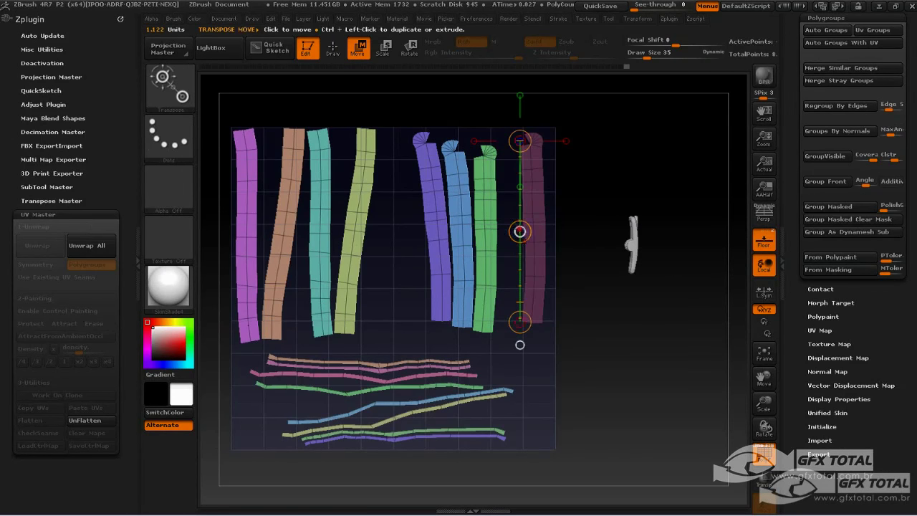
{"action": "mouse_move", "coordinate": [521, 229]}
{"action": "left_mouse_down"}
{"action": "mouse_move", "coordinate": [541, 227]}
{"action": "mouse_move", "coordinate": [522, 236]}
{"action": "left_mouse_up"}
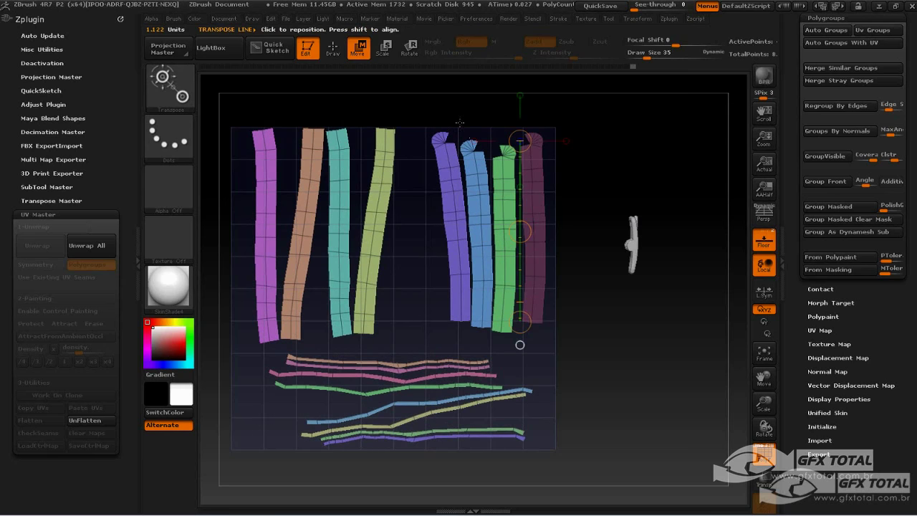
{"action": "left_click_drag", "start_coordinate": [452, 117], "coordinate": [604, 337], "text": "ctrl"}
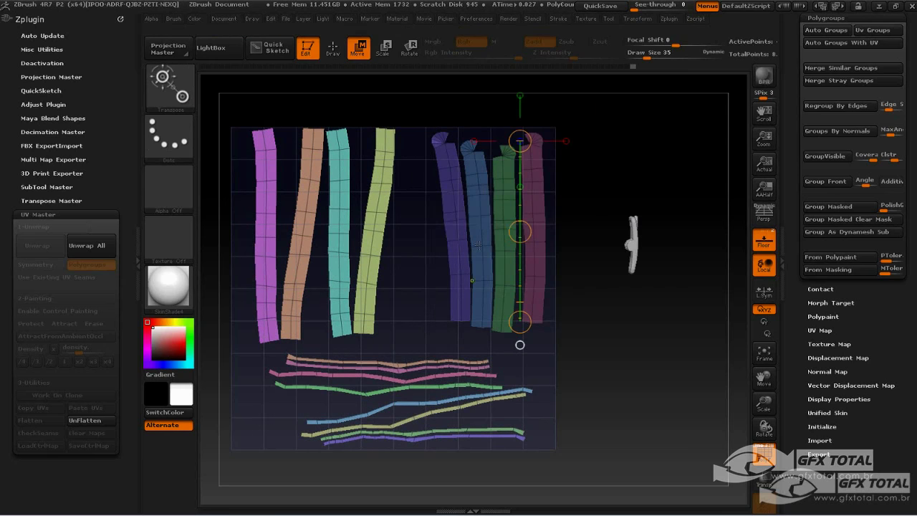
{"action": "left_click_drag", "start_coordinate": [595, 111], "coordinate": [434, 176], "text": "ctrl"}
{"action": "left_click_drag", "start_coordinate": [520, 232], "coordinate": [494, 250]}
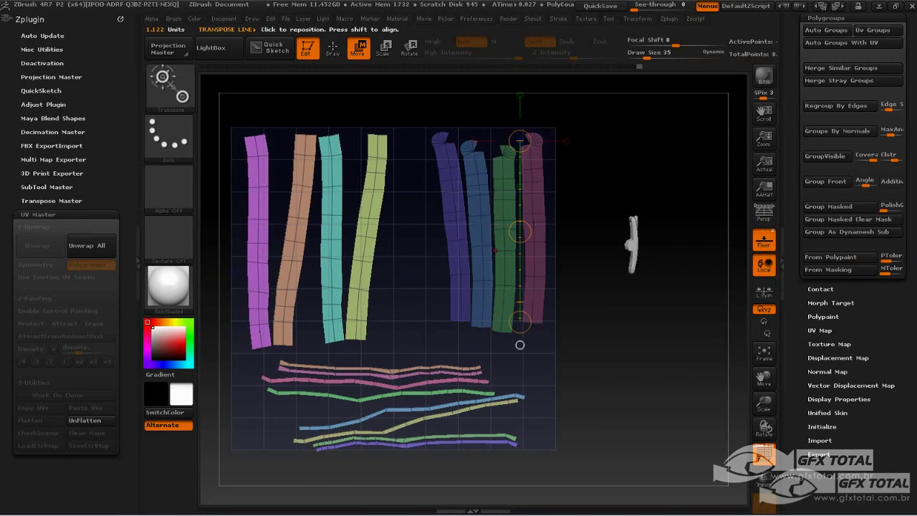
{"action": "left_click_drag", "start_coordinate": [228, 117], "coordinate": [421, 351], "text": "ctrl"}
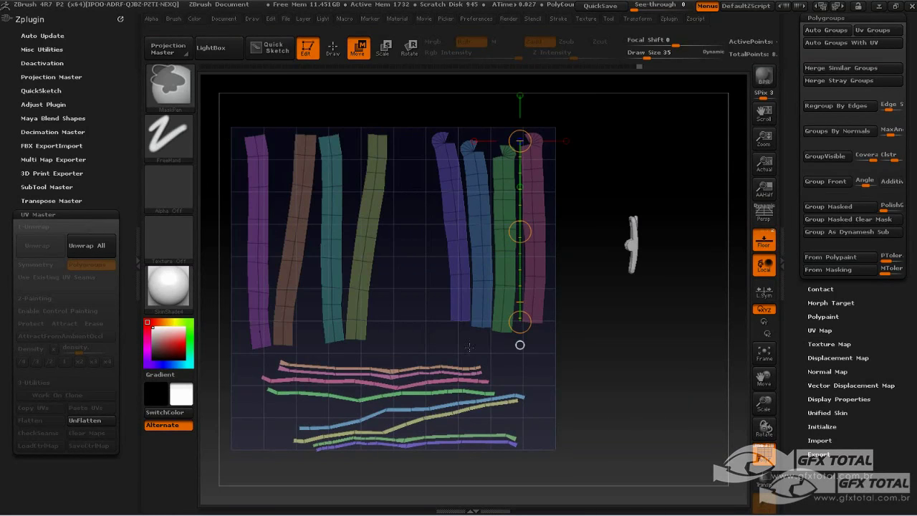
{"action": "left_click_drag", "start_coordinate": [520, 232], "coordinate": [527, 232]}
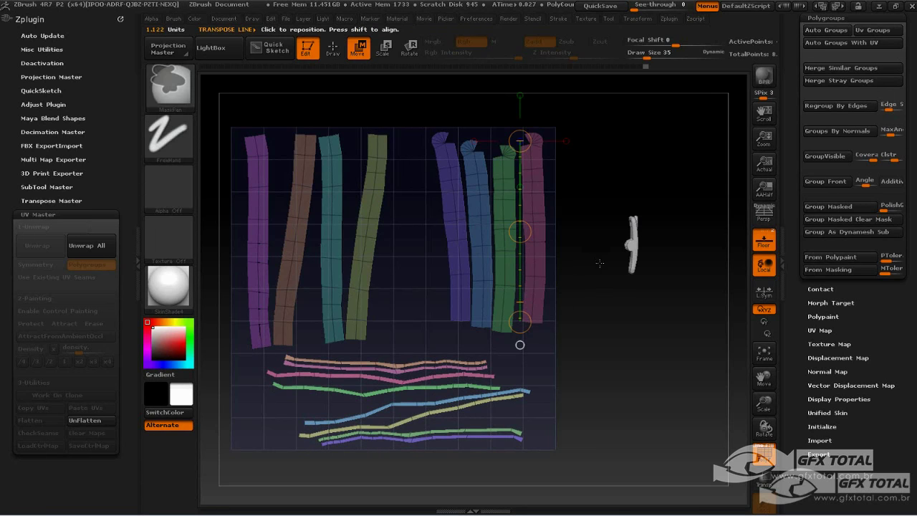
{"action": "left_click", "coordinate": [334, 52]}
{"action": "left_click", "coordinate": [616, 180], "text": "ctrl"}
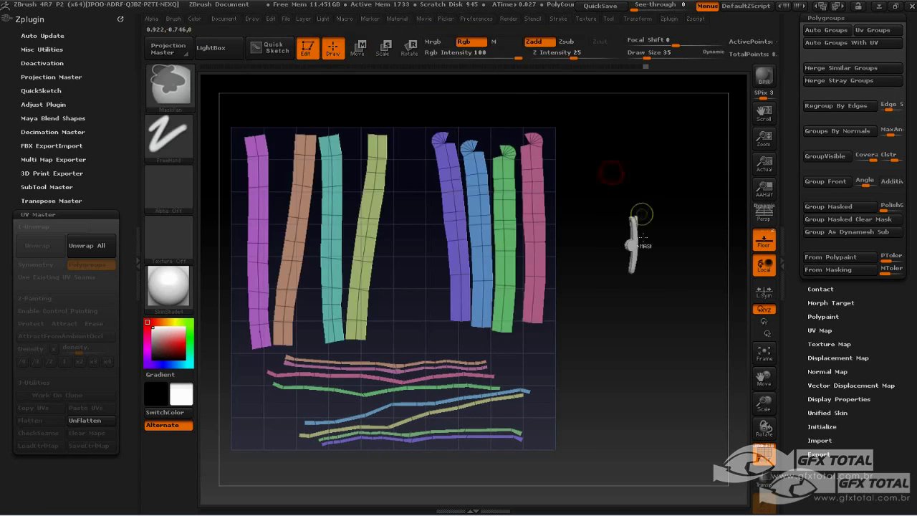
Clear the mask and unflatten the straps back into 3D.
{"action": "left_click_drag", "start_coordinate": [616, 179], "coordinate": [635, 328]}
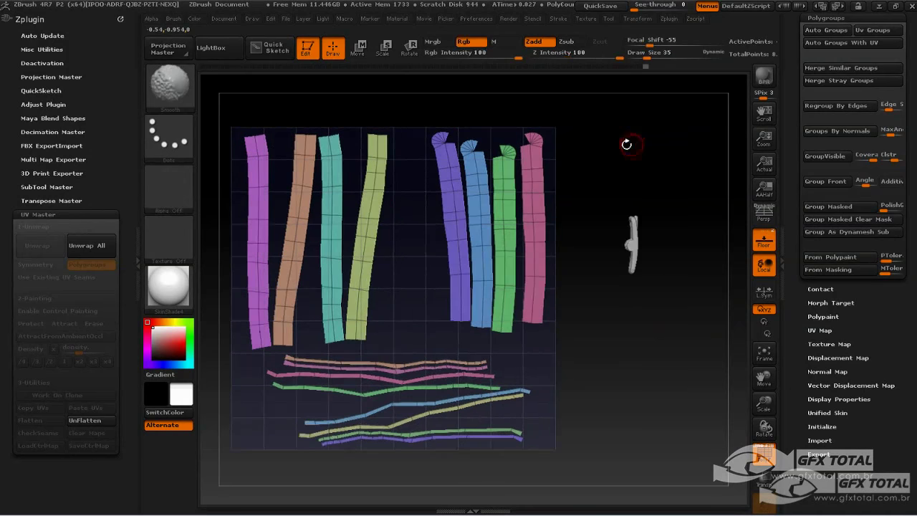
{"action": "left_click_drag", "start_coordinate": [574, 125], "coordinate": [622, 153], "text": "shift"}
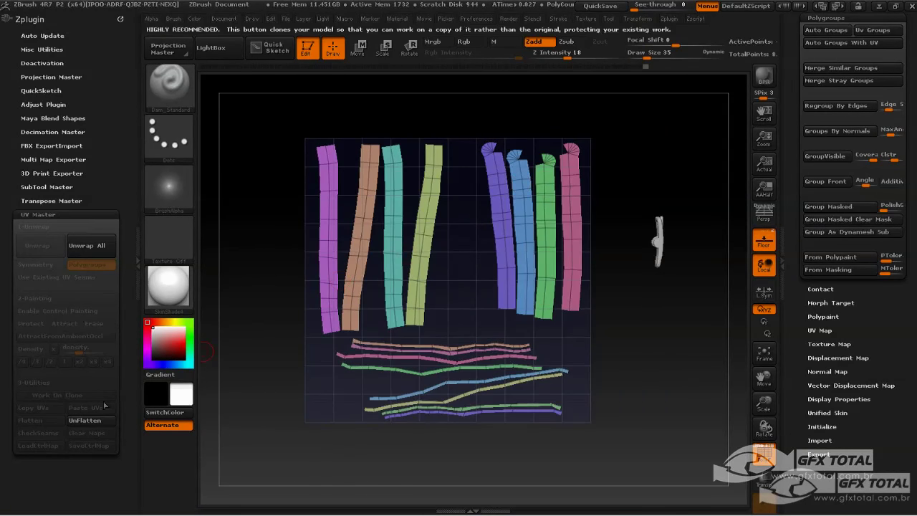
{"action": "left_click", "coordinate": [92, 421]}
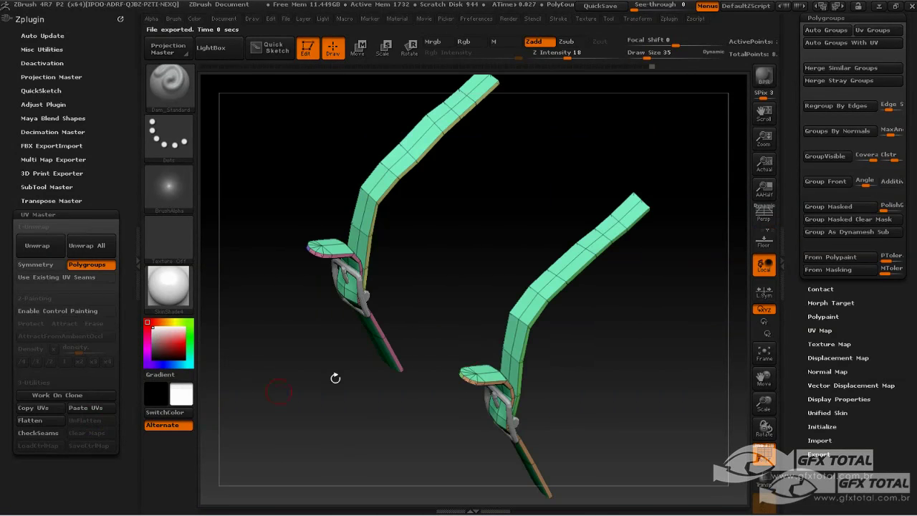
{"action": "mouse_move", "coordinate": [870, 318]}
{"action": "left_mouse_down"}
{"action": "mouse_move", "coordinate": [850, 182]}
{"action": "mouse_move", "coordinate": [842, 315]}
{"action": "left_mouse_up"}
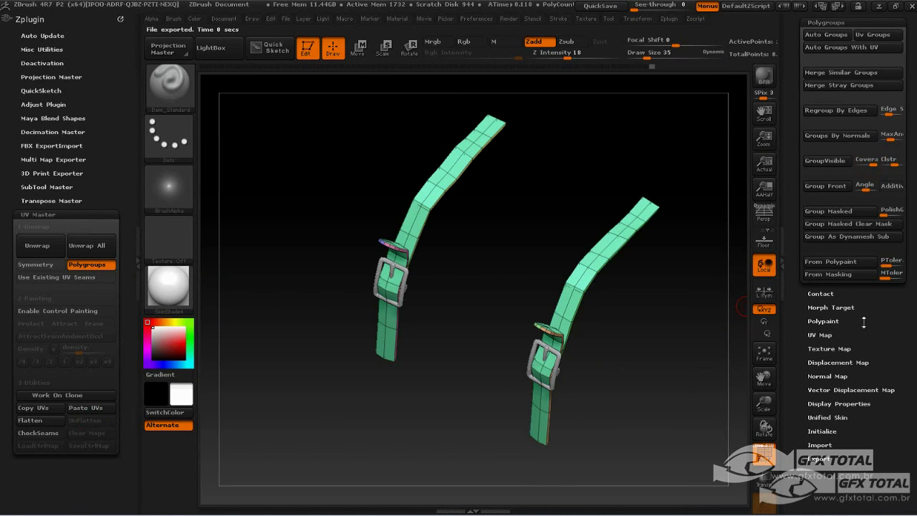
Toggle Morph UV on and off to check the strap UVs, then select the buckles subtool.
{"action": "left_click", "coordinate": [820, 333]}
{"action": "left_click", "coordinate": [876, 174]}
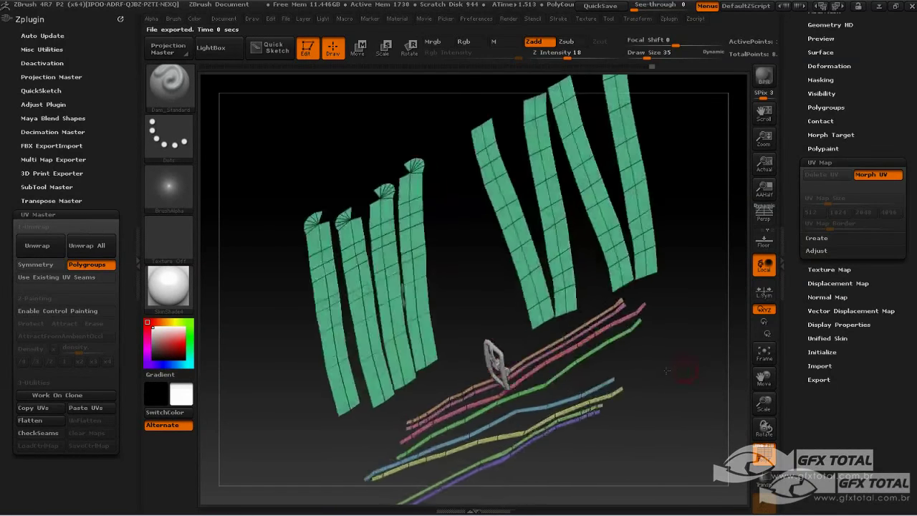
{"action": "left_click", "coordinate": [871, 174]}
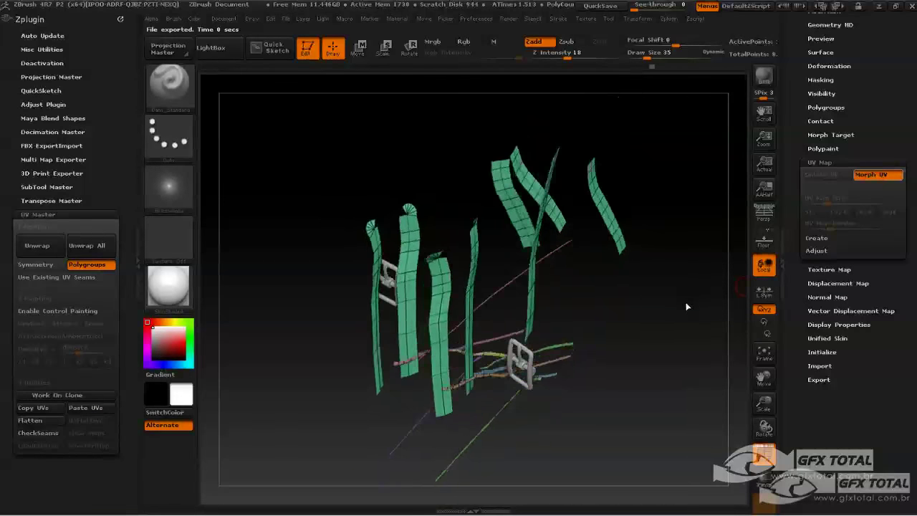
{"action": "mouse_move", "coordinate": [686, 322]}
{"action": "left_mouse_down"}
{"action": "mouse_move", "coordinate": [610, 313]}
{"action": "mouse_move", "coordinate": [647, 338]}
{"action": "mouse_move", "coordinate": [623, 293]}
{"action": "mouse_move", "coordinate": [676, 317]}
{"action": "mouse_move", "coordinate": [730, 301]}
{"action": "left_mouse_up"}
{"action": "left_click", "coordinate": [602, 304], "text": "alt"}
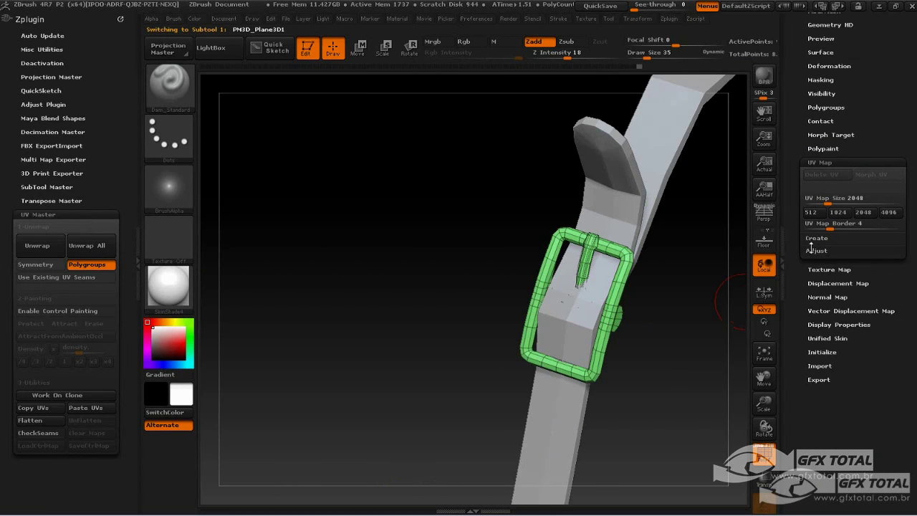
Auto Group the buckle, hide its right half and regroup the remaining parts.
{"action": "left_click", "coordinate": [812, 162]}
{"action": "left_click", "coordinate": [831, 160]}
{"action": "left_click", "coordinate": [826, 171]}
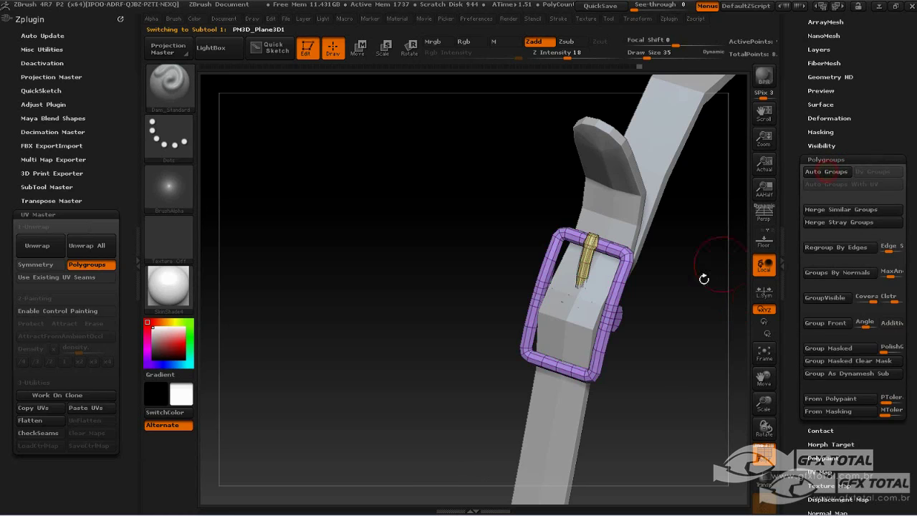
{"action": "left_click_drag", "start_coordinate": [704, 278], "coordinate": [694, 305], "text": "shift"}
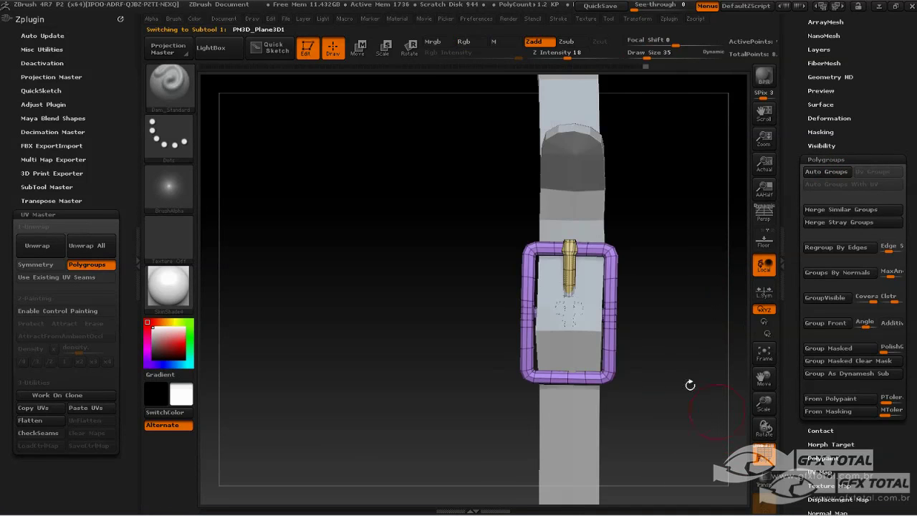
{"action": "left_click_drag", "start_coordinate": [692, 196], "coordinate": [570, 441], "text": "ctrl+alt+shift"}
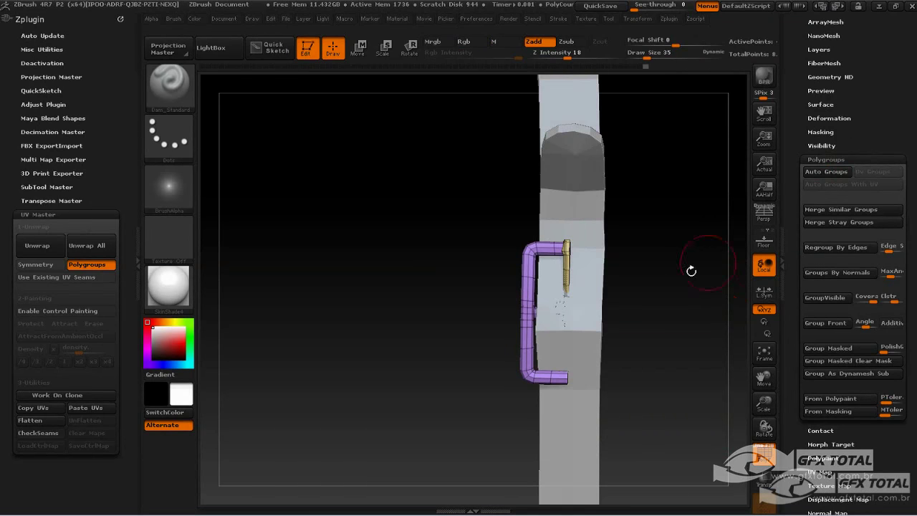
{"action": "mouse_move", "coordinate": [693, 267]}
{"action": "left_mouse_down"}
{"action": "mouse_move", "coordinate": [734, 240]}
{"action": "mouse_move", "coordinate": [693, 274]}
{"action": "mouse_move", "coordinate": [686, 291]}
{"action": "mouse_move", "coordinate": [696, 321]}
{"action": "mouse_move", "coordinate": [669, 320]}
{"action": "mouse_move", "coordinate": [706, 308]}
{"action": "mouse_move", "coordinate": [696, 321]}
{"action": "left_mouse_up"}
{"action": "left_click", "coordinate": [822, 173]}
Inspect both belt loops from several angles and hide the purple buckle polygroup.
{"action": "mouse_move", "coordinate": [566, 358]}
{"action": "left_mouse_down"}
{"action": "mouse_move", "coordinate": [518, 363]}
{"action": "mouse_move", "coordinate": [498, 374]}
{"action": "mouse_move", "coordinate": [501, 382]}
{"action": "left_mouse_up"}
{"action": "key", "text": "ctrl+z"}
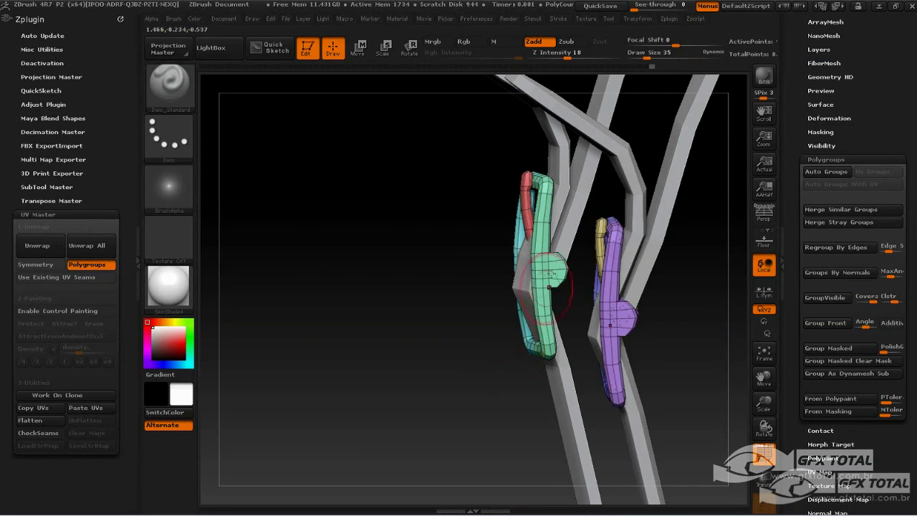
{"action": "left_click_drag", "start_coordinate": [399, 283], "coordinate": [404, 326]}
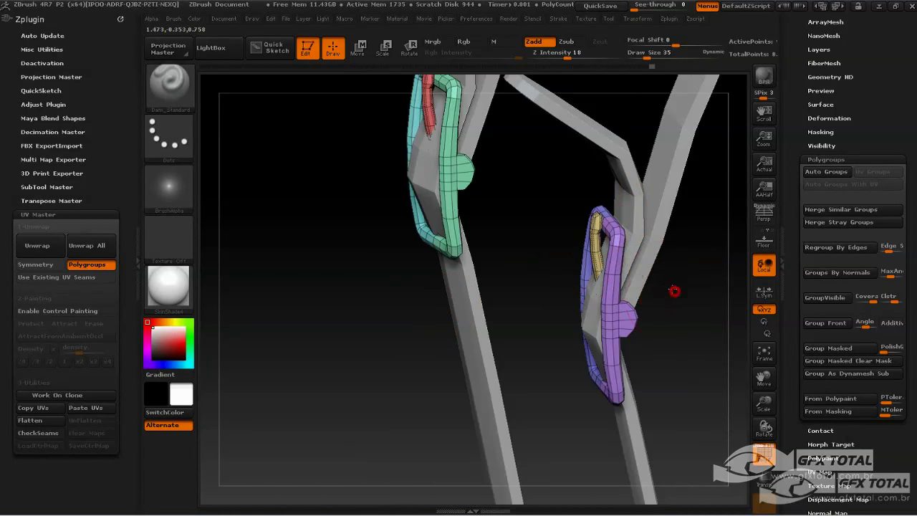
{"action": "mouse_move", "coordinate": [674, 290]}
{"action": "left_mouse_down"}
{"action": "mouse_move", "coordinate": [706, 272]}
{"action": "mouse_move", "coordinate": [681, 273]}
{"action": "mouse_move", "coordinate": [736, 280]}
{"action": "mouse_move", "coordinate": [695, 313]}
{"action": "mouse_move", "coordinate": [690, 363]}
{"action": "left_mouse_up"}
{"action": "left_click_drag", "start_coordinate": [686, 353], "coordinate": [684, 304]}
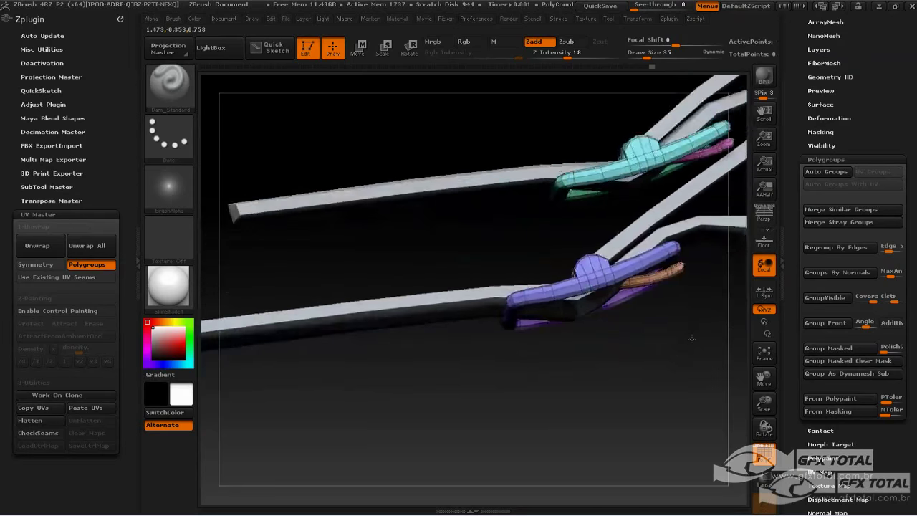
{"action": "key", "text": "f"}
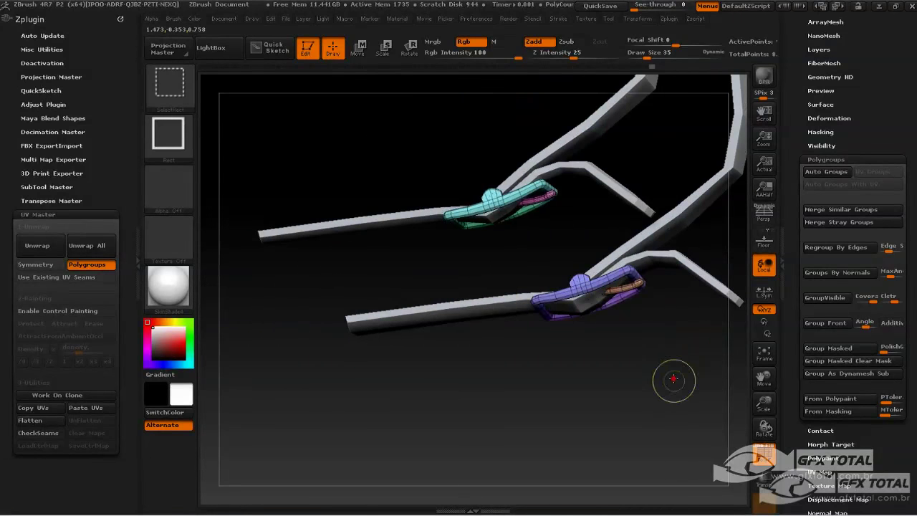
{"action": "left_click_drag", "start_coordinate": [673, 378], "coordinate": [522, 240], "text": "ctrl+alt+shift"}
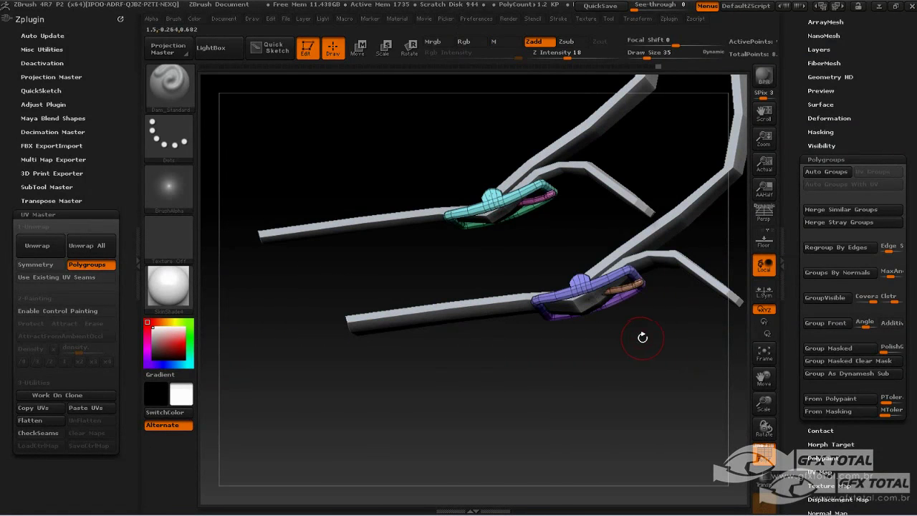
{"action": "left_click_drag", "start_coordinate": [665, 370], "coordinate": [520, 246], "text": "ctrl+alt+shift"}
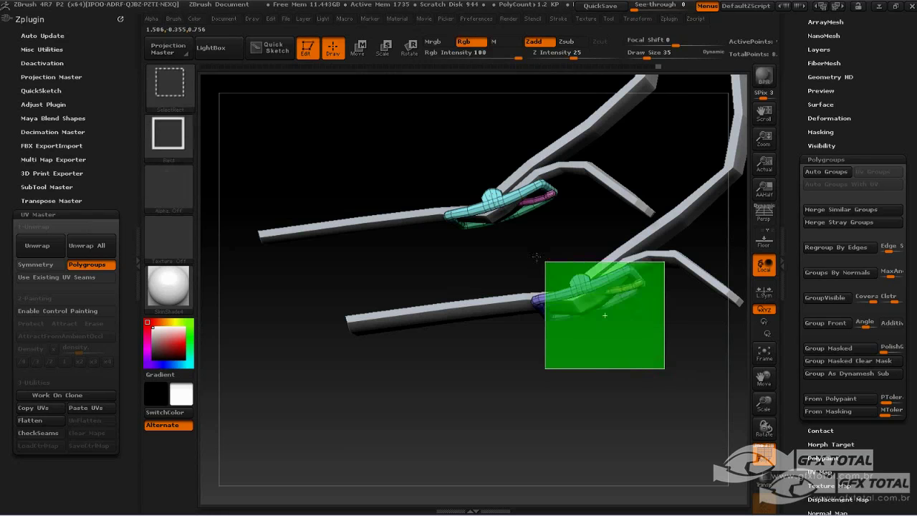
{"action": "mouse_move", "coordinate": [610, 363]}
{"action": "left_mouse_down"}
{"action": "mouse_move", "coordinate": [507, 248]}
{"action": "mouse_move", "coordinate": [591, 309]}
{"action": "mouse_move", "coordinate": [649, 317]}
{"action": "mouse_move", "coordinate": [596, 333]}
{"action": "mouse_move", "coordinate": [435, 287]}
{"action": "mouse_move", "coordinate": [606, 315]}
{"action": "mouse_move", "coordinate": [607, 303]}
{"action": "mouse_move", "coordinate": [604, 346]}
{"action": "mouse_move", "coordinate": [537, 291]}
{"action": "left_mouse_up"}
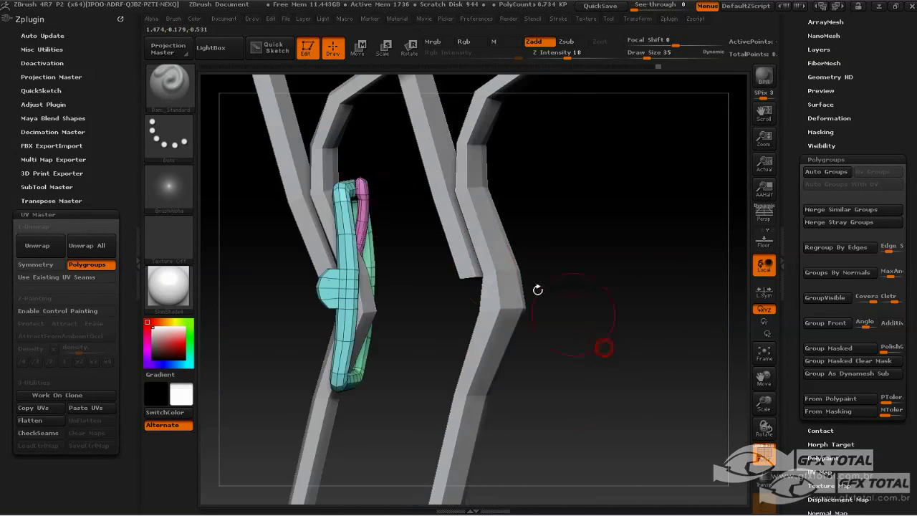
Hide the pink strip and lasso-hide parts of the cyan buckle to inspect it.
{"action": "left_click", "coordinate": [369, 205], "text": "ctrl+alt+shift"}
{"action": "left_click_drag", "start_coordinate": [413, 245], "coordinate": [462, 215]}
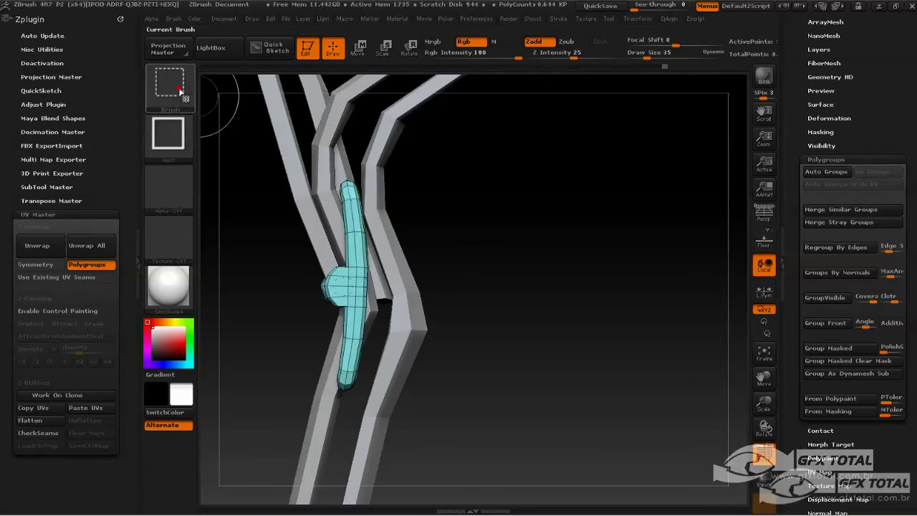
{"action": "left_click", "coordinate": [168, 84], "text": "ctrl+shift"}
{"action": "left_click", "coordinate": [372, 147]}
{"action": "left_click_drag", "start_coordinate": [450, 168], "coordinate": [354, 169], "text": "ctrl+shift"}
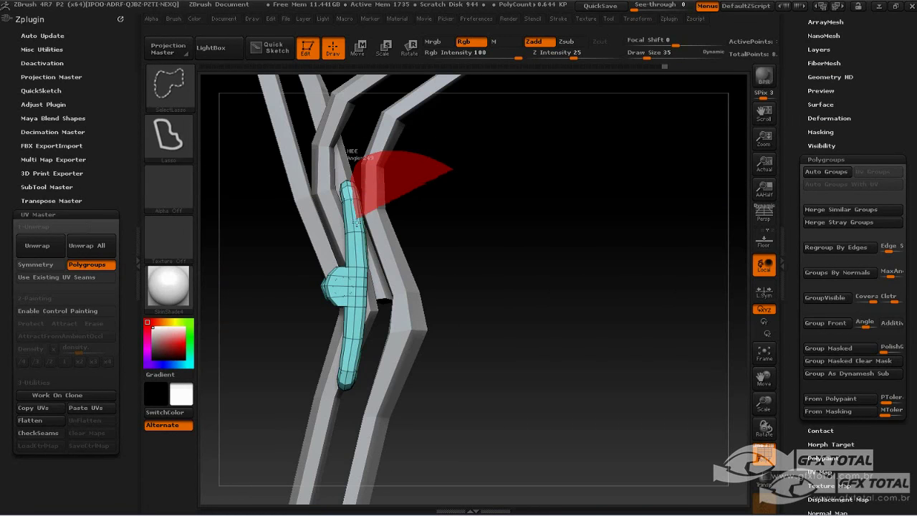
{"action": "mouse_move", "coordinate": [356, 245]}
{"action": "left_mouse_down", "text": "ctrl+shift"}
{"action": "mouse_move", "coordinate": [358, 265]}
{"action": "mouse_move", "coordinate": [429, 315]}
{"action": "mouse_move", "coordinate": [361, 293]}
{"action": "left_mouse_up", "text": "ctrl+shift"}
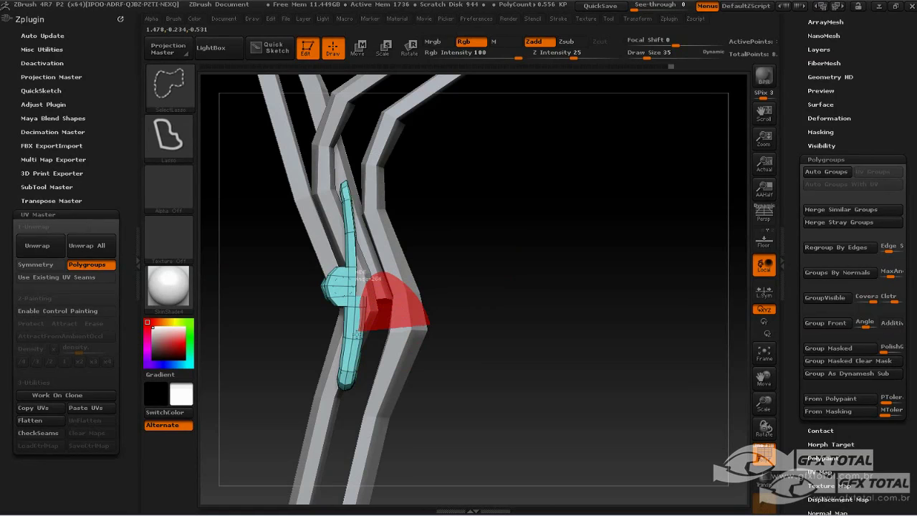
{"action": "left_click_drag", "start_coordinate": [348, 404], "coordinate": [358, 401], "text": "ctrl+alt+shift"}
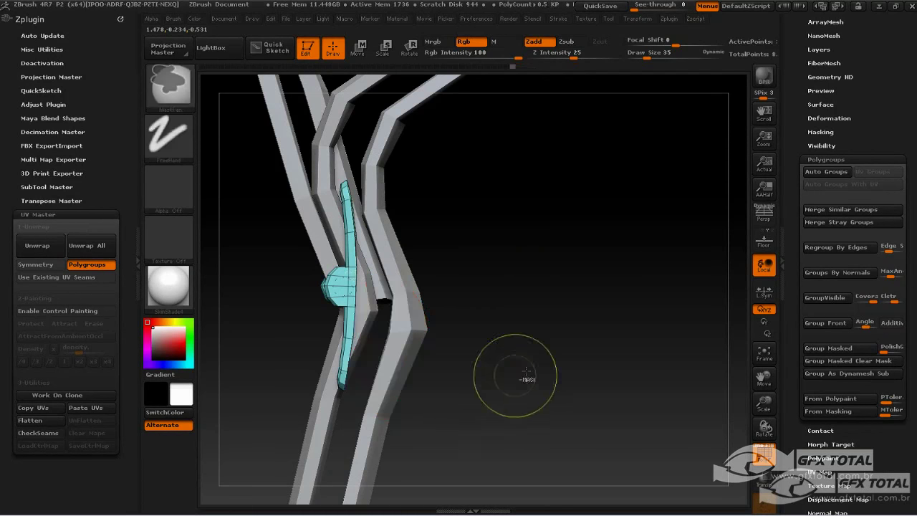
{"action": "mouse_move", "coordinate": [518, 378]}
{"action": "left_mouse_down", "text": "shift"}
{"action": "mouse_move", "coordinate": [472, 384]}
{"action": "mouse_move", "coordinate": [545, 337]}
{"action": "left_mouse_up", "text": "shift"}
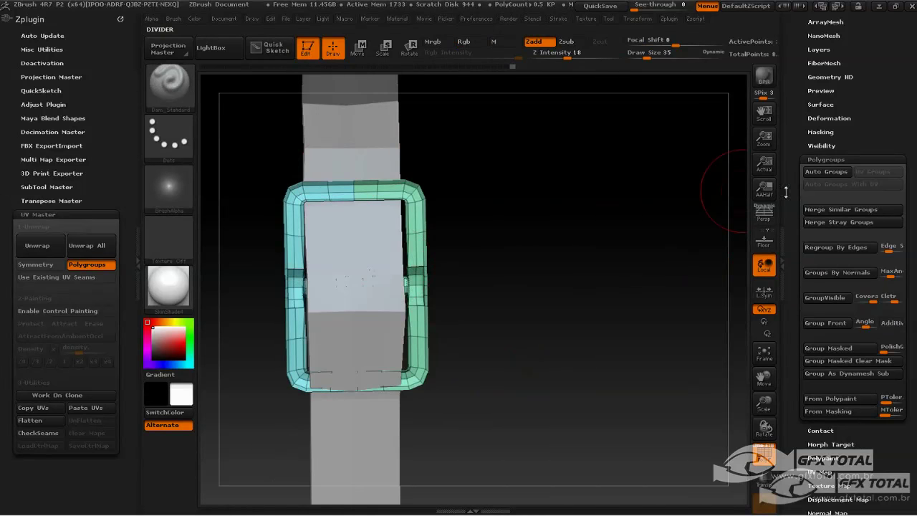
Lasso-hide part of the left buckle and regroup its visible frame as one polygroup.
{"action": "left_click_drag", "start_coordinate": [714, 189], "coordinate": [702, 211]}
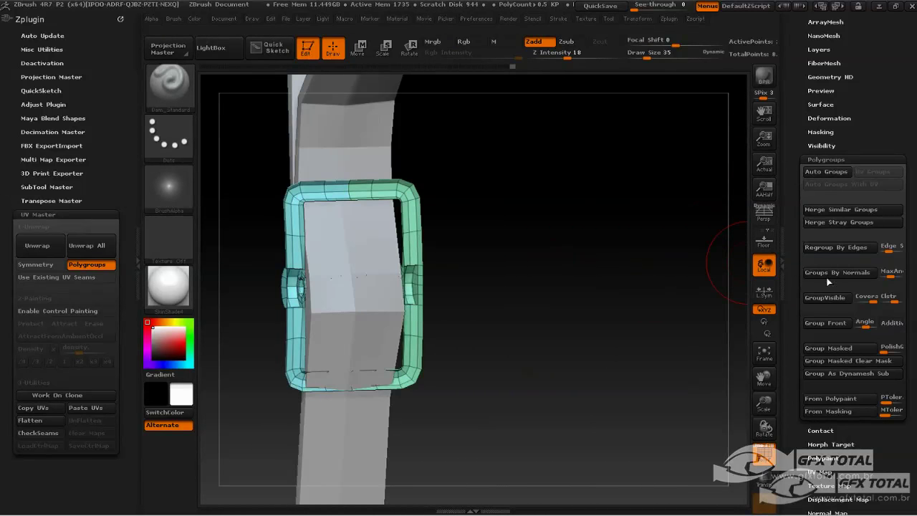
{"action": "left_click", "coordinate": [827, 298]}
{"action": "mouse_move", "coordinate": [553, 262]}
{"action": "left_mouse_down"}
{"action": "mouse_move", "coordinate": [487, 272]}
{"action": "mouse_move", "coordinate": [530, 275]}
{"action": "mouse_move", "coordinate": [469, 272]}
{"action": "mouse_move", "coordinate": [477, 311]}
{"action": "mouse_move", "coordinate": [485, 304]}
{"action": "left_mouse_up"}
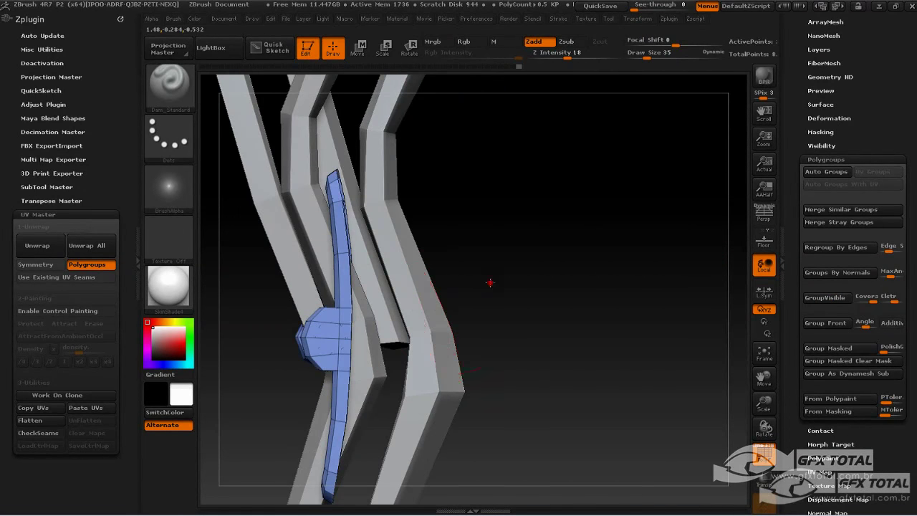
{"action": "left_click_drag", "start_coordinate": [490, 282], "coordinate": [485, 287]}
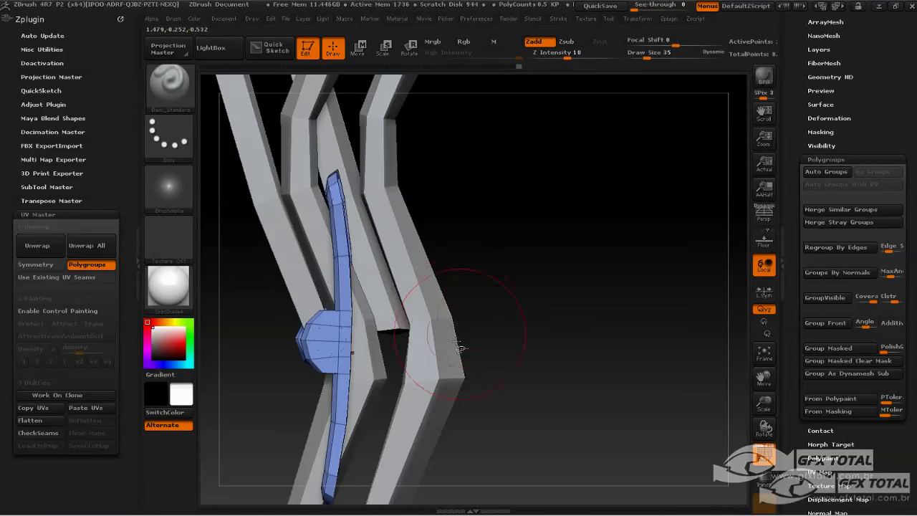
{"action": "key", "text": "ctrl+shift"}
{"action": "left_click_drag", "start_coordinate": [329, 323], "coordinate": [328, 358], "text": "ctrl+shift"}
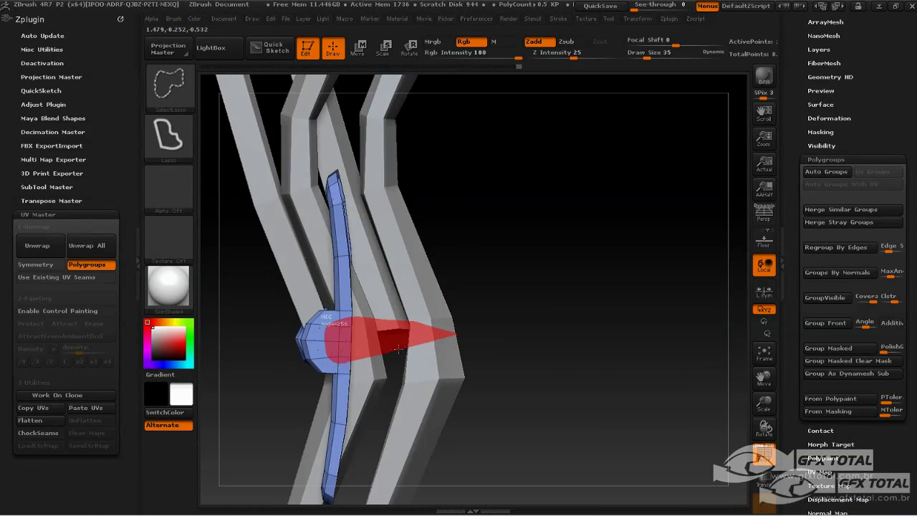
{"action": "mouse_move", "coordinate": [502, 344]}
{"action": "left_mouse_down"}
{"action": "mouse_move", "coordinate": [530, 293]}
{"action": "mouse_move", "coordinate": [552, 283]}
{"action": "mouse_move", "coordinate": [522, 296]}
{"action": "mouse_move", "coordinate": [400, 313]}
{"action": "left_mouse_up"}
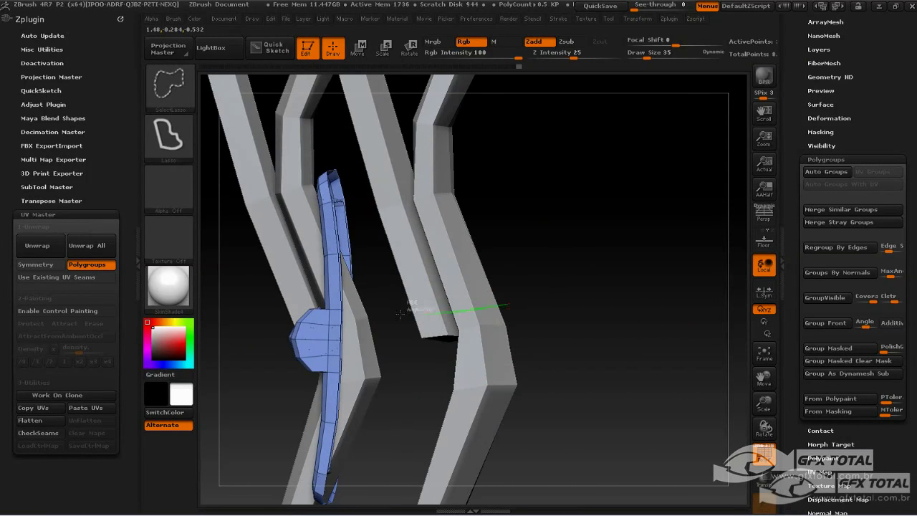
{"action": "left_click_drag", "start_coordinate": [325, 323], "coordinate": [306, 327], "text": "ctrl+shift"}
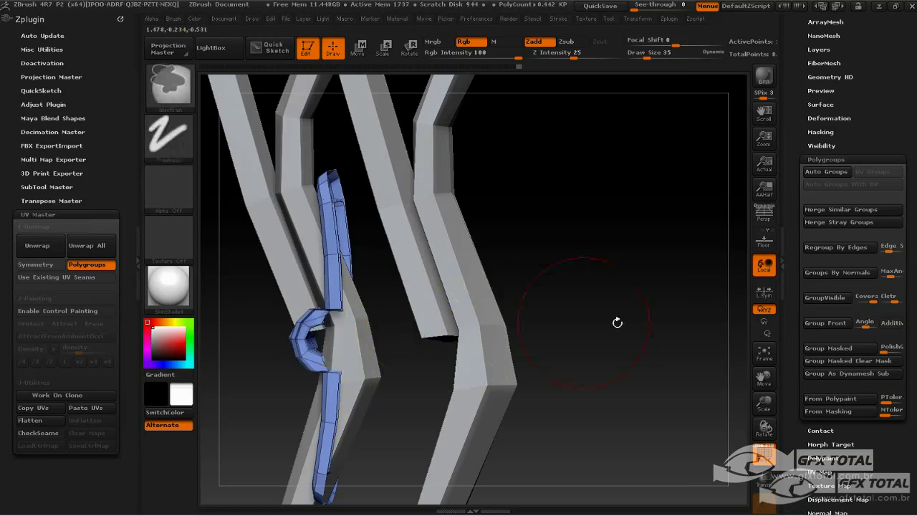
{"action": "left_click_drag", "start_coordinate": [616, 322], "coordinate": [691, 275]}
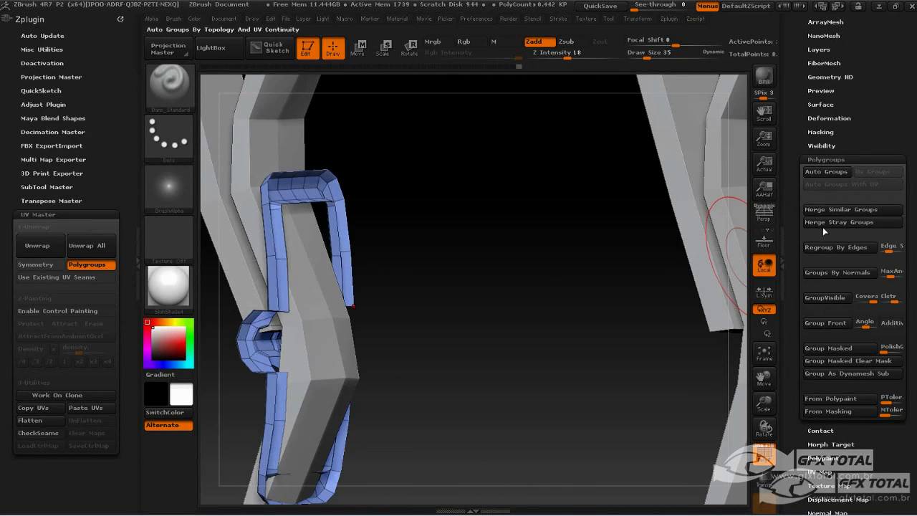
{"action": "left_click", "coordinate": [835, 298]}
Show all geometry again, then lasso-hide the right strap's buckle.
{"action": "left_click_drag", "start_coordinate": [645, 301], "coordinate": [494, 315]}
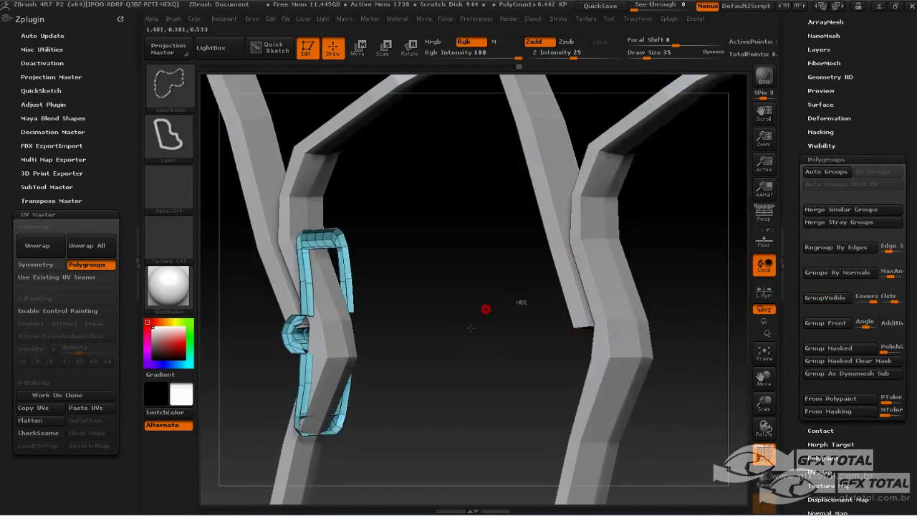
{"action": "left_click", "coordinate": [485, 310], "text": "ctrl+shift"}
{"action": "mouse_move", "coordinate": [462, 361]}
{"action": "left_mouse_down"}
{"action": "mouse_move", "coordinate": [477, 362]}
{"action": "mouse_move", "coordinate": [415, 347]}
{"action": "left_mouse_up"}
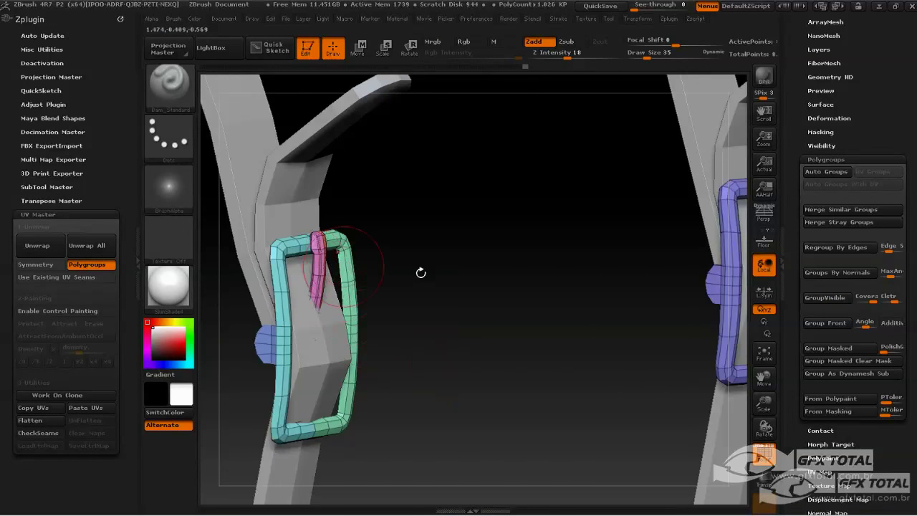
{"action": "left_click_drag", "start_coordinate": [420, 272], "coordinate": [433, 228]}
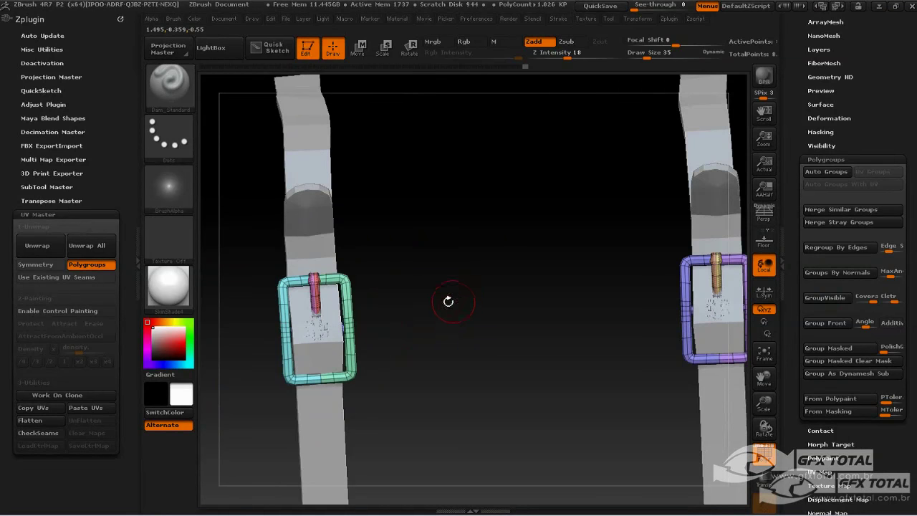
{"action": "mouse_move", "coordinate": [519, 319]}
{"action": "left_mouse_down"}
{"action": "mouse_move", "coordinate": [495, 315]}
{"action": "mouse_move", "coordinate": [420, 361]}
{"action": "left_mouse_up"}
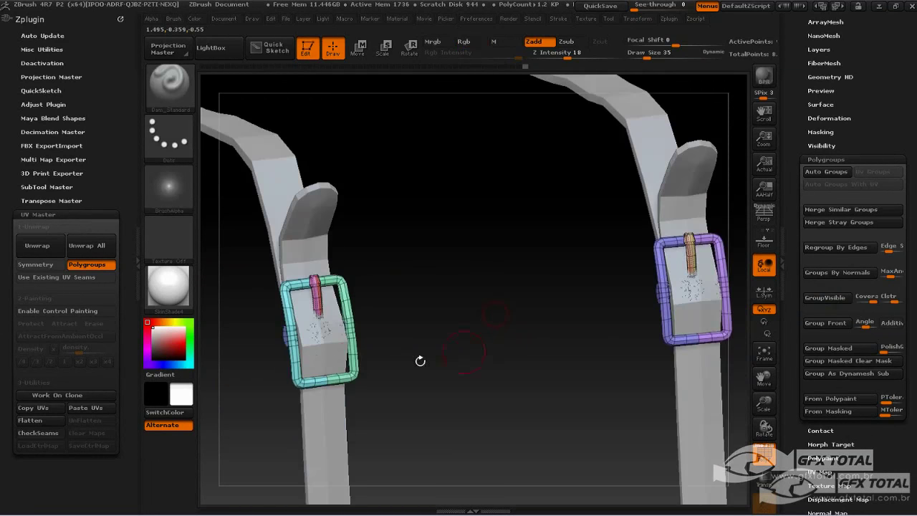
{"action": "left_click_drag", "start_coordinate": [359, 341], "coordinate": [530, 245]}
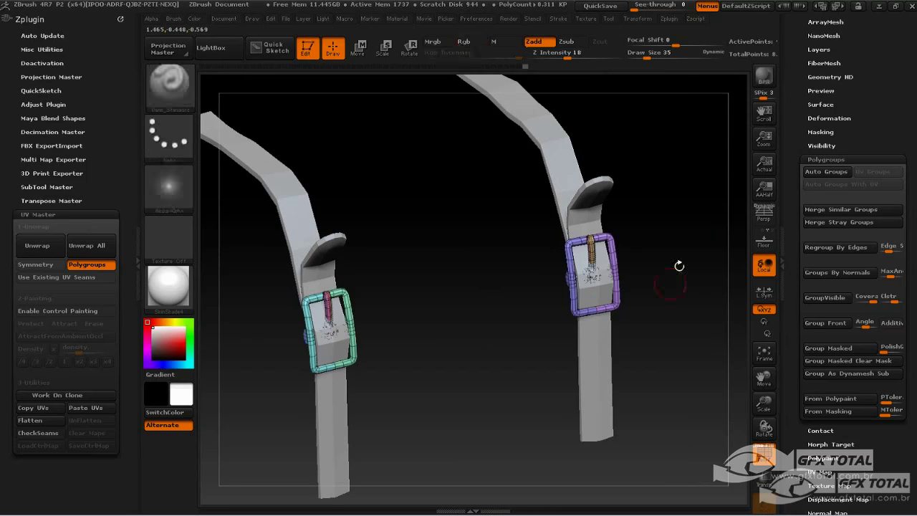
{"action": "left_click_drag", "start_coordinate": [679, 215], "coordinate": [681, 344], "text": "ctrl+shift"}
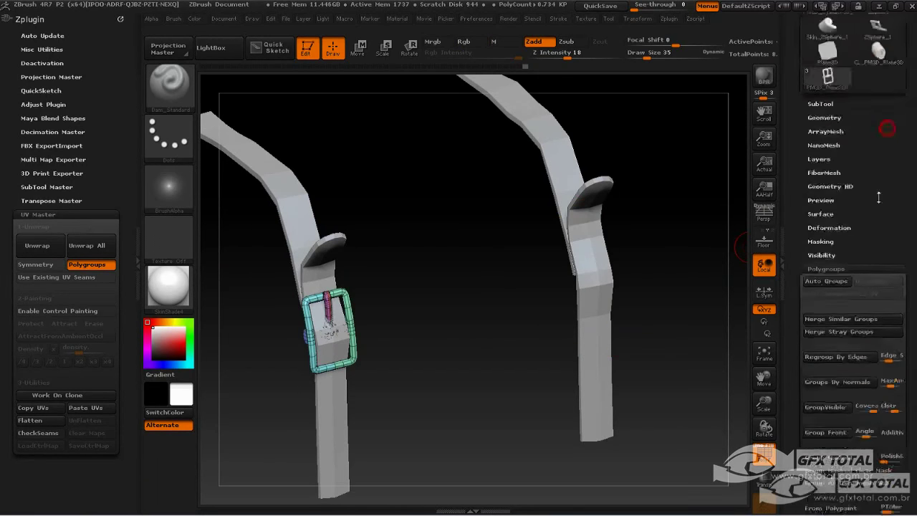
Delete the hidden right buckle with Del Hidden in Modify Topology.
{"action": "scroll", "coordinate": [840, 172], "scroll_direction": "up", "scroll_amount": 5}
{"action": "left_click", "coordinate": [830, 189]}
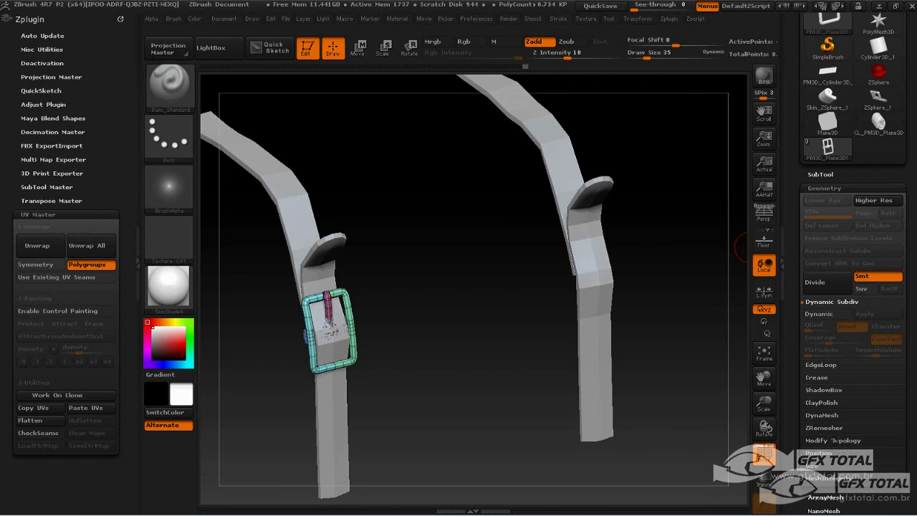
{"action": "left_click", "coordinate": [833, 440]}
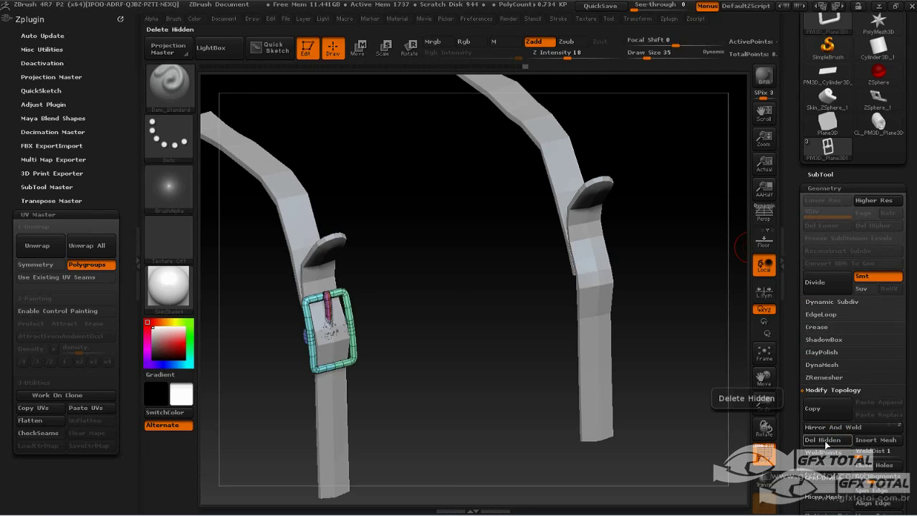
{"action": "left_click", "coordinate": [826, 440]}
{"action": "left_click_drag", "start_coordinate": [684, 361], "coordinate": [737, 313]}
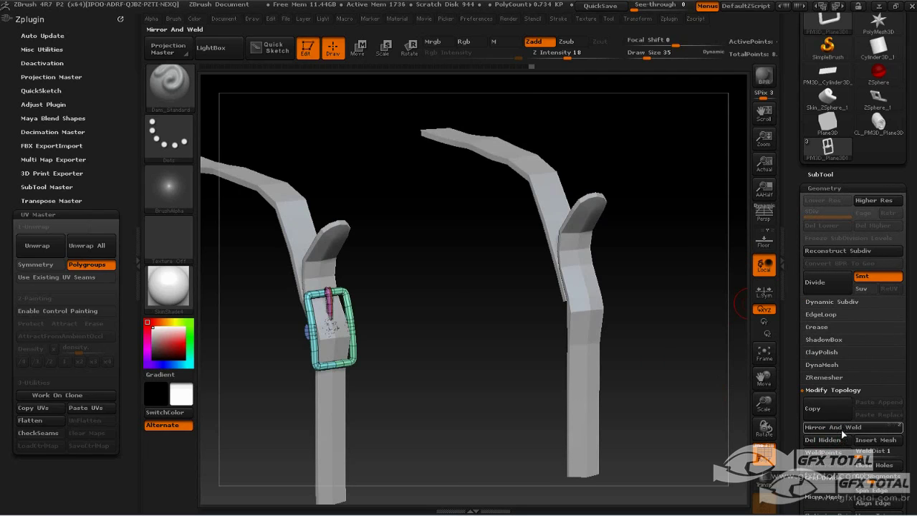
Mirror And Weld the left buckle onto the right strap and check both buckles.
{"action": "left_click", "coordinate": [833, 427]}
{"action": "mouse_move", "coordinate": [668, 336]}
{"action": "left_mouse_down"}
{"action": "mouse_move", "coordinate": [644, 345]}
{"action": "mouse_move", "coordinate": [649, 336]}
{"action": "left_mouse_up"}
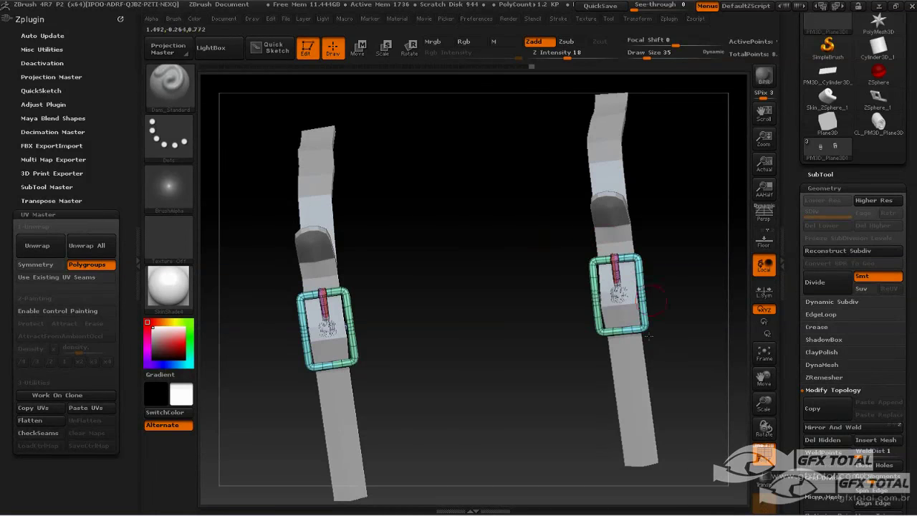
{"action": "left_click_drag", "start_coordinate": [494, 356], "coordinate": [451, 365]}
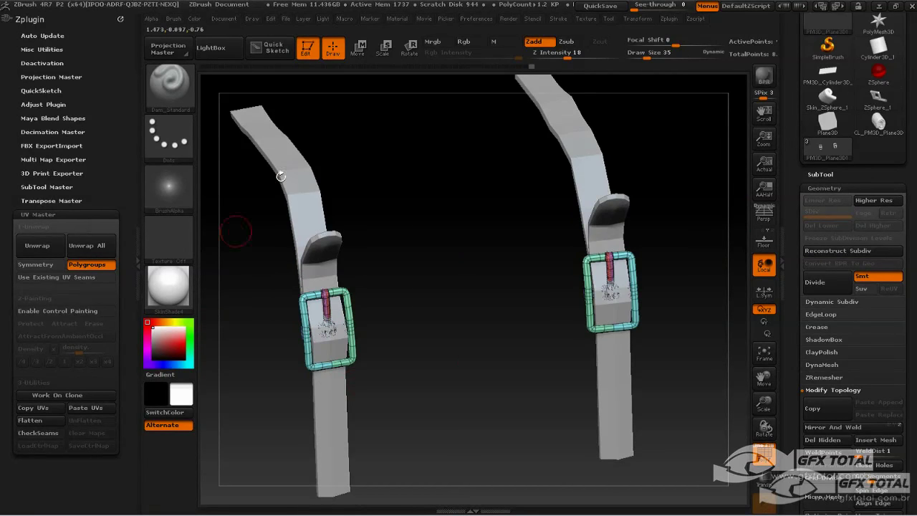
Unwrap the straps and buckles into 20 UV islands and flatten the layout.
{"action": "left_click", "coordinate": [37, 246]}
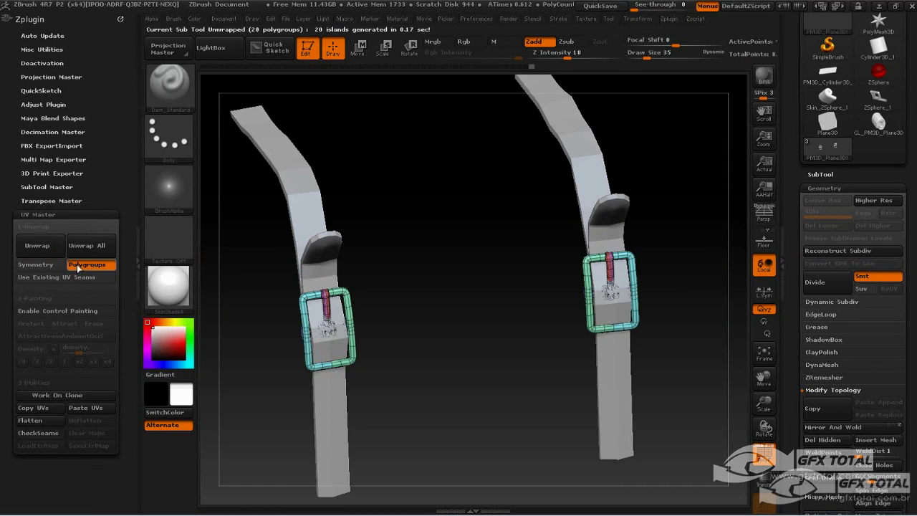
{"action": "left_click", "coordinate": [31, 421]}
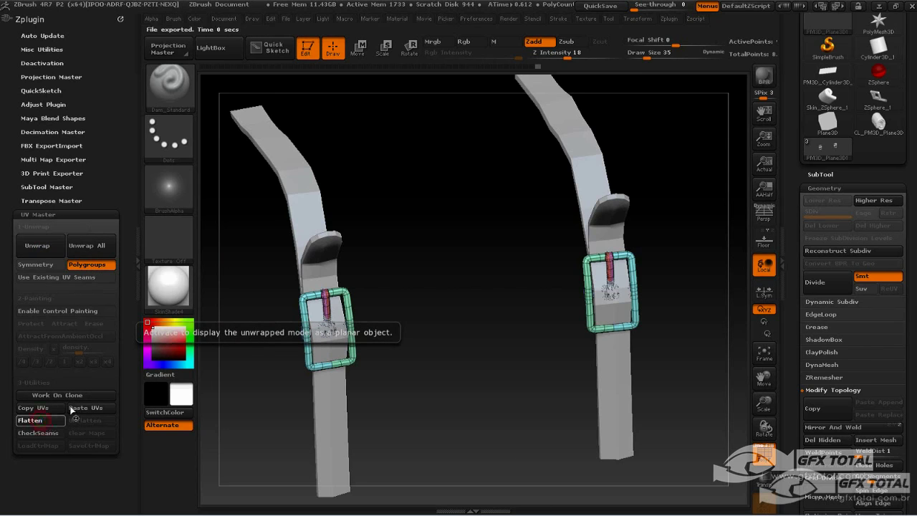
{"action": "mouse_move", "coordinate": [704, 237]}
{"action": "left_mouse_down"}
{"action": "mouse_move", "coordinate": [721, 223]}
{"action": "mouse_move", "coordinate": [545, 202]}
{"action": "left_mouse_up"}
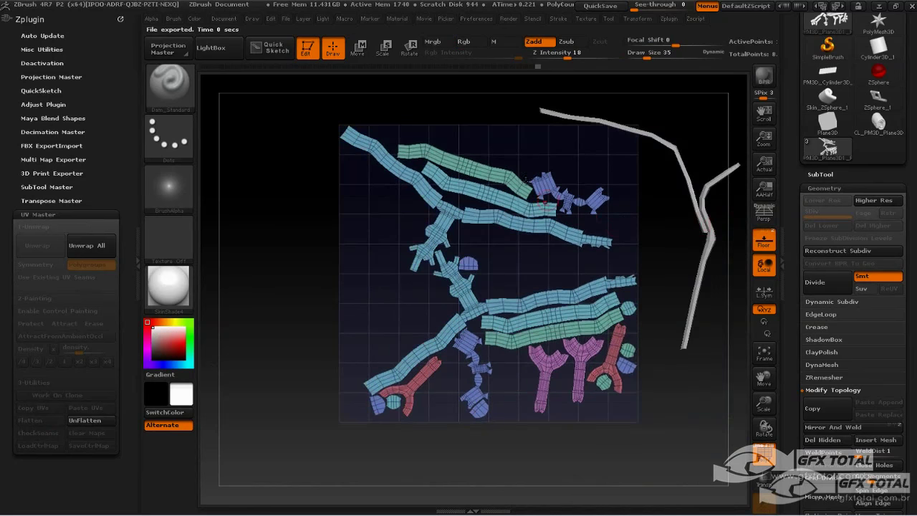
Scale down and reposition the flattened UV layout with the transpose tools.
{"action": "key", "text": "r"}
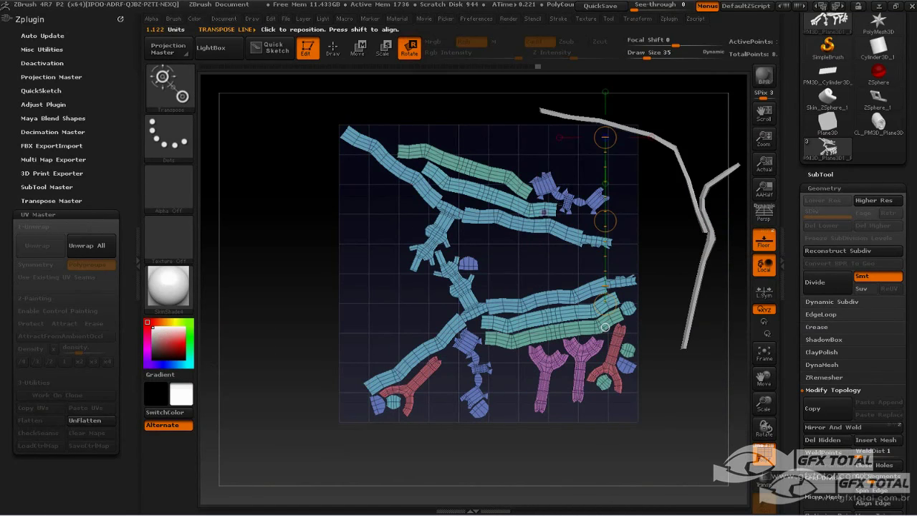
{"action": "left_click", "coordinate": [382, 49]}
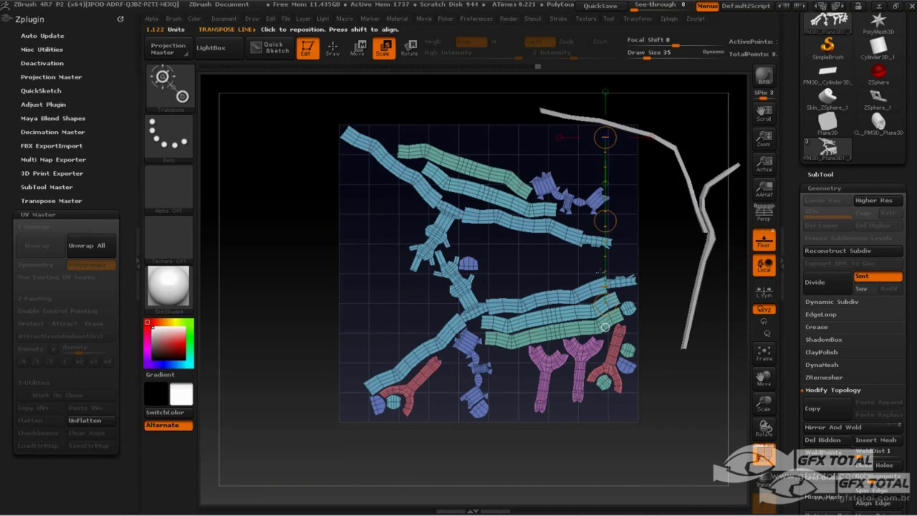
{"action": "left_click_drag", "start_coordinate": [601, 271], "coordinate": [602, 249]}
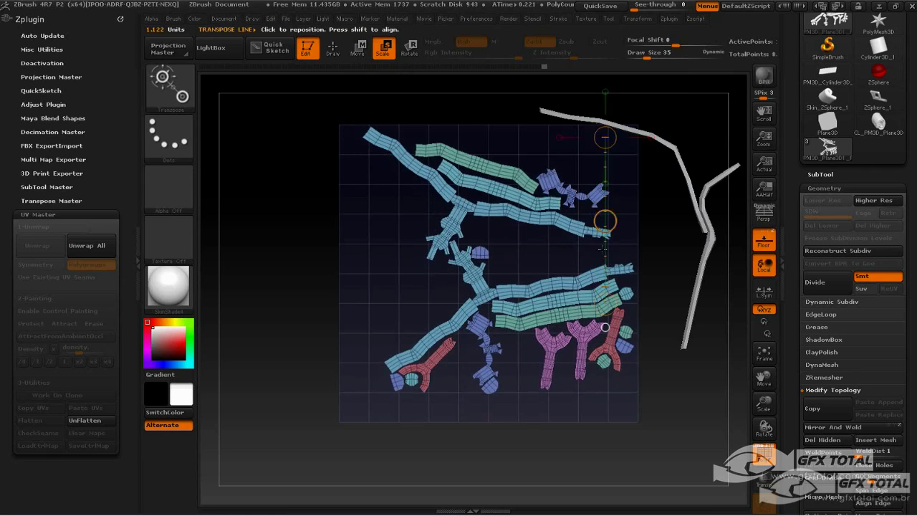
{"action": "left_click", "coordinate": [356, 47]}
{"action": "left_click_drag", "start_coordinate": [605, 222], "coordinate": [576, 263]}
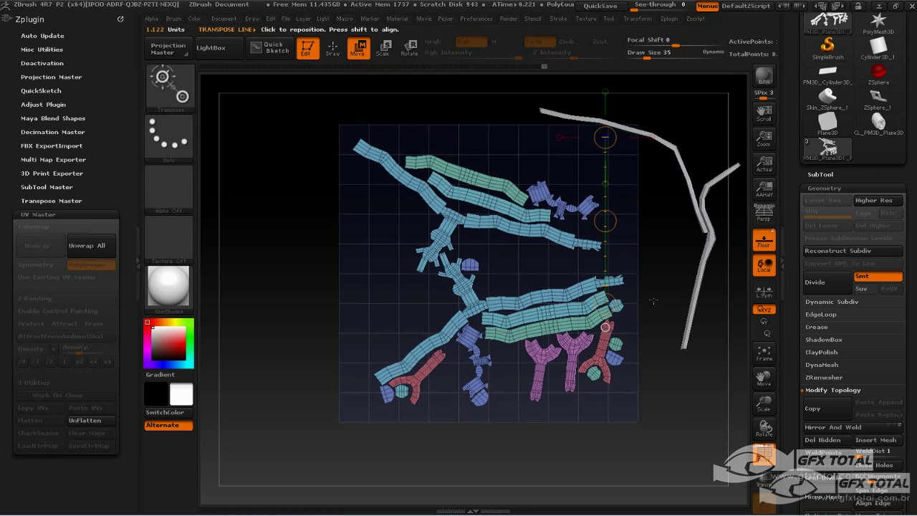
{"action": "left_click_drag", "start_coordinate": [605, 222], "coordinate": [430, 244]}
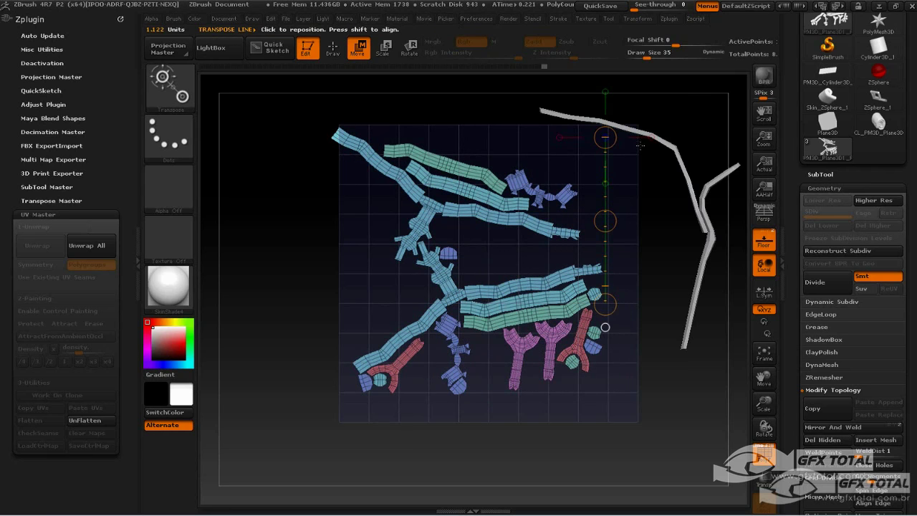
{"action": "mouse_move", "coordinate": [607, 224]}
{"action": "left_mouse_down"}
{"action": "mouse_move", "coordinate": [624, 230]}
{"action": "mouse_move", "coordinate": [619, 236]}
{"action": "left_mouse_up"}
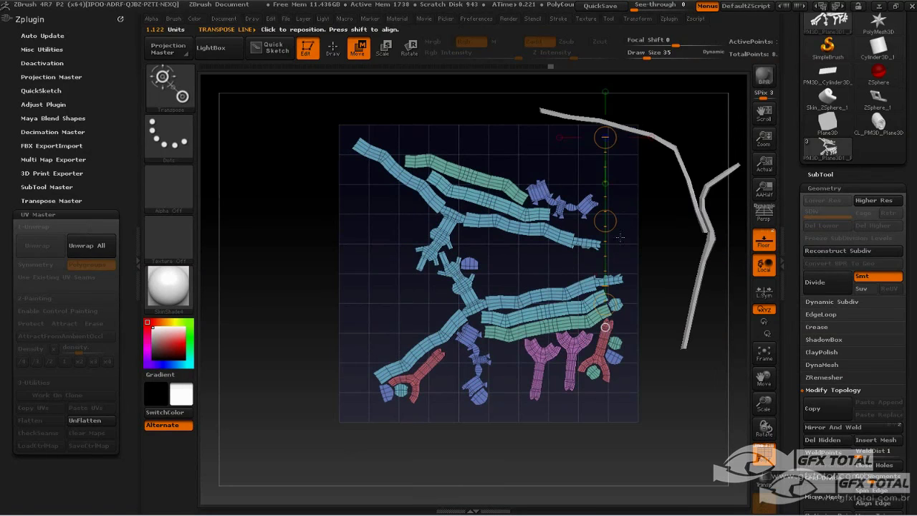
Unflatten back to the 3D straps, then open the organograma workflow chart image.
{"action": "left_click", "coordinate": [334, 52]}
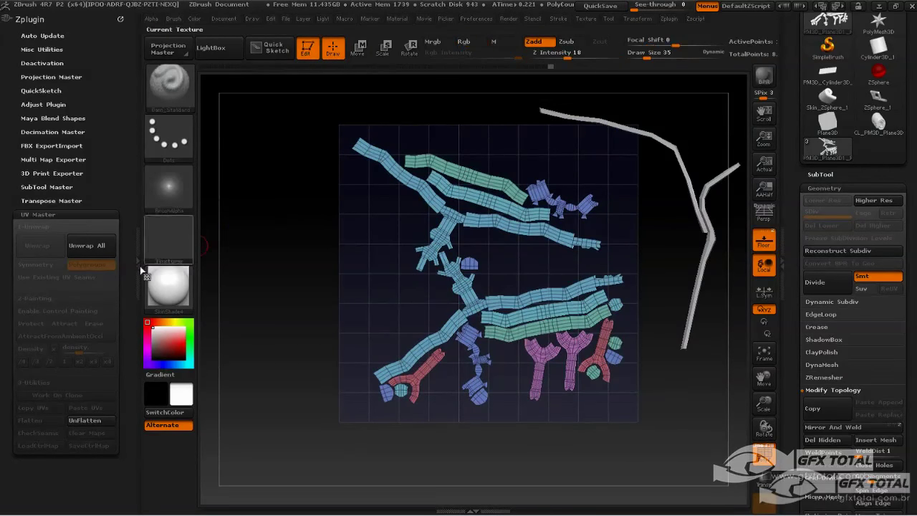
{"action": "left_click", "coordinate": [85, 420]}
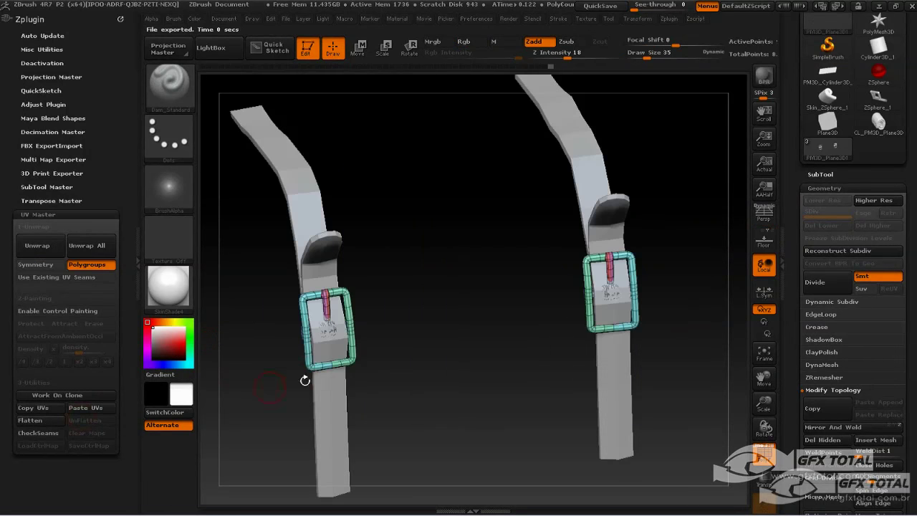
{"action": "mouse_move", "coordinate": [470, 363]}
{"action": "left_mouse_down"}
{"action": "mouse_move", "coordinate": [639, 301]}
{"action": "mouse_move", "coordinate": [635, 350]}
{"action": "mouse_move", "coordinate": [717, 255]}
{"action": "left_mouse_up"}
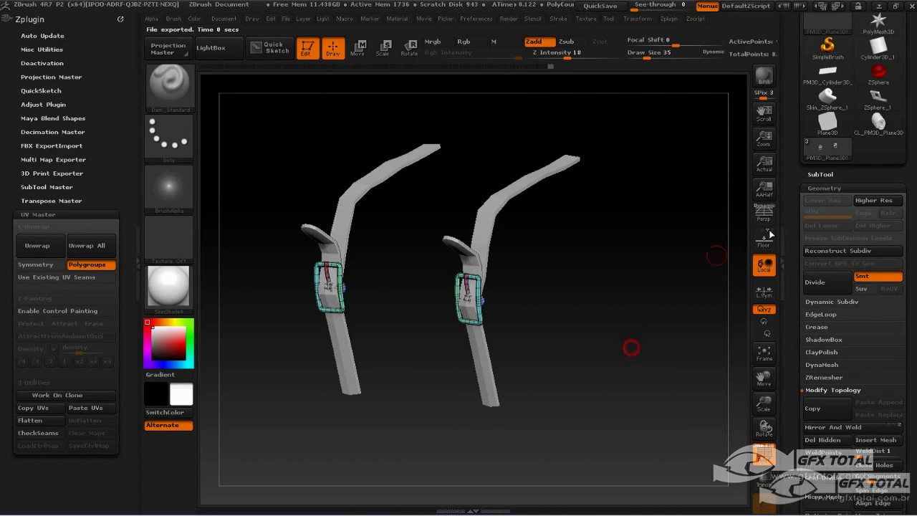
{"action": "left_click", "coordinate": [824, 188]}
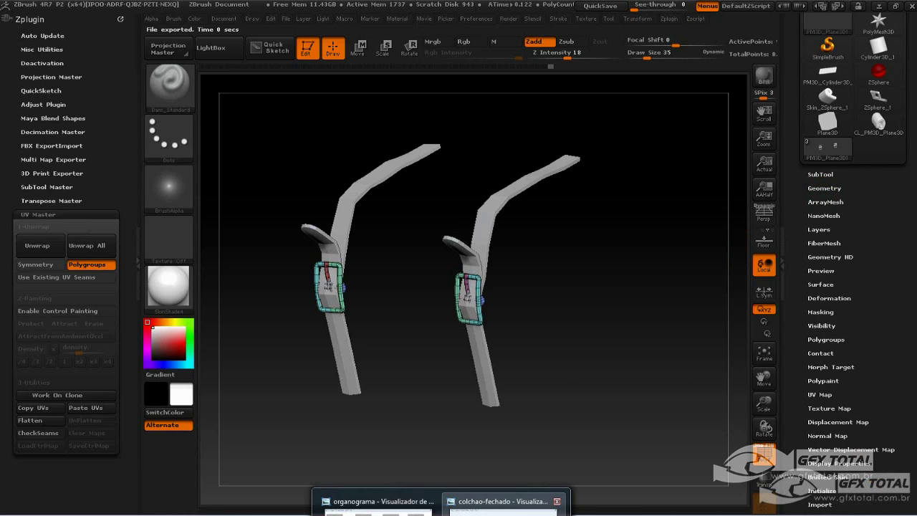
{"action": "left_click", "coordinate": [349, 499]}
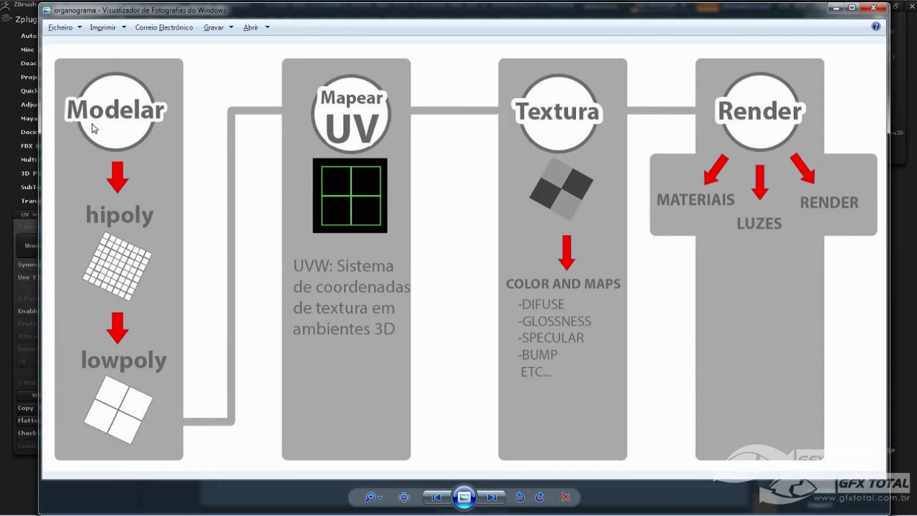